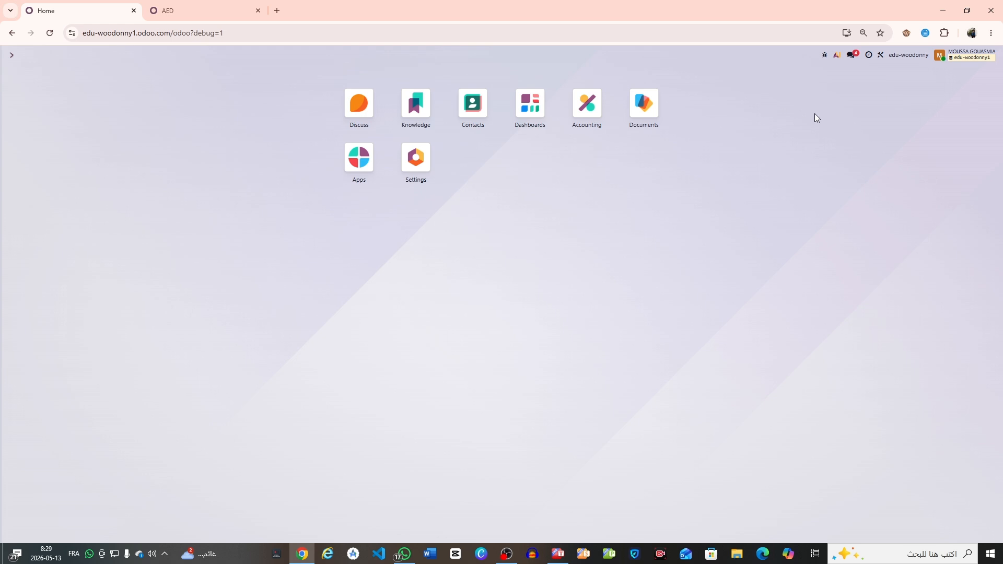
- Open the General Ledger report in Accounting and expand the 512008 BANK AED and 530001 CASH AED accounts
{"action": "left_click", "coordinate": [586, 105]}
{"action": "left_click", "coordinate": [248, 55]}
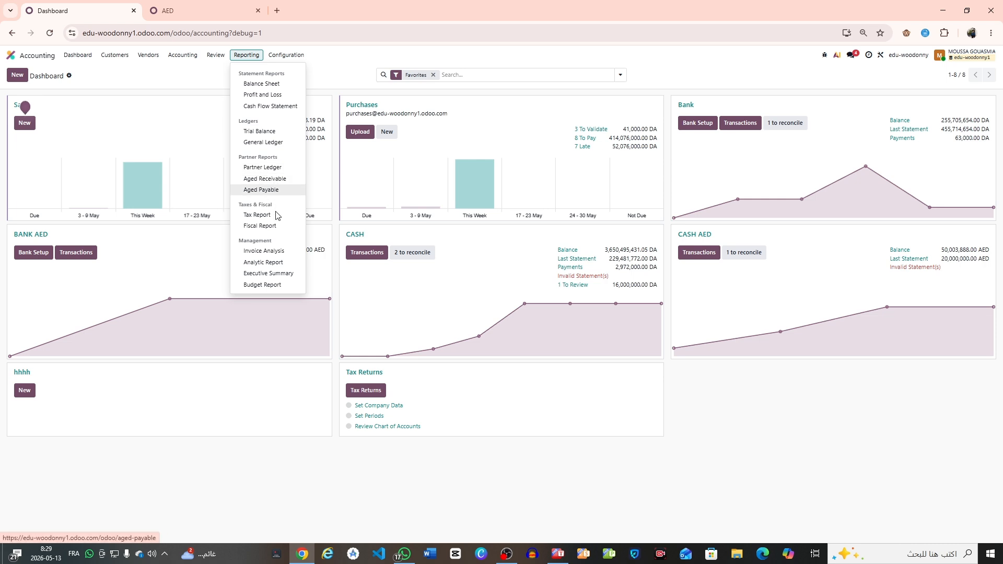
{"action": "left_click", "coordinate": [269, 142]}
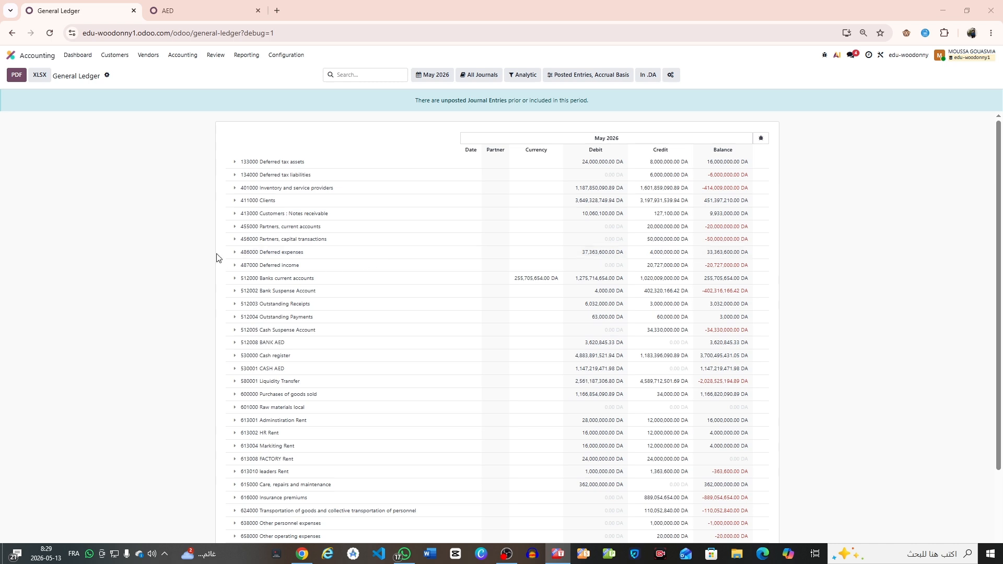
{"action": "scroll", "coordinate": [265, 308], "scroll_direction": "down", "scroll_amount": 1}
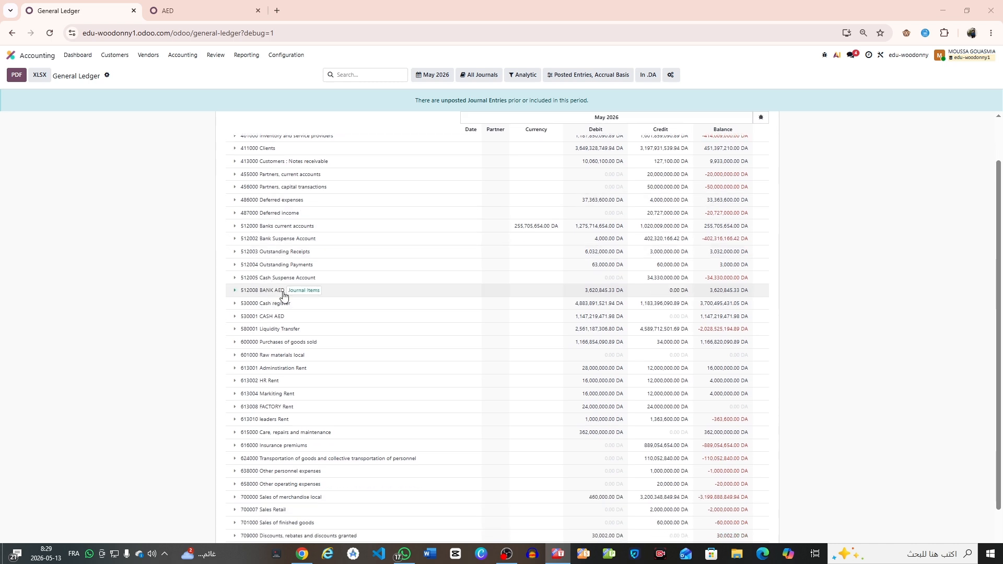
{"action": "left_click", "coordinate": [234, 291]}
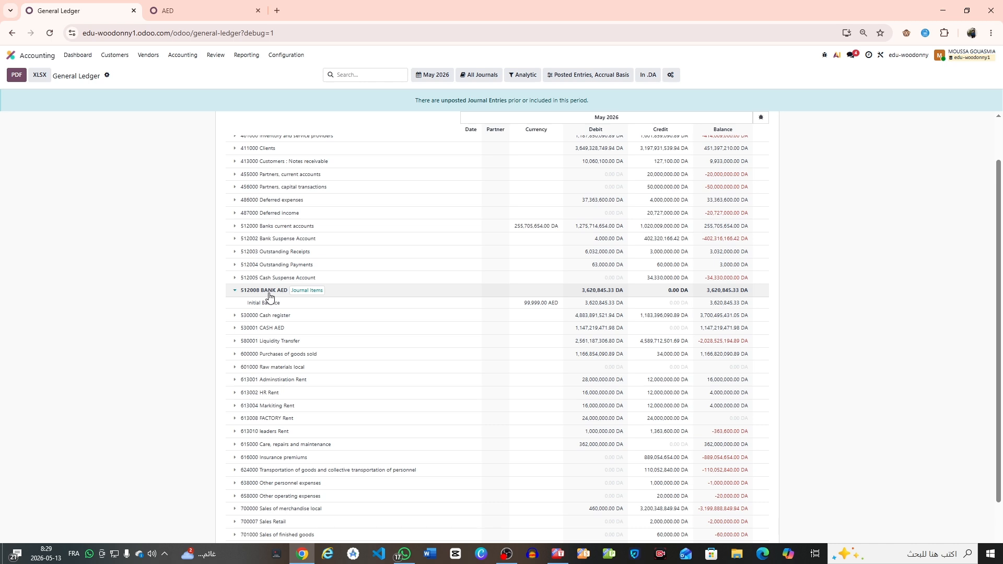
{"action": "left_click", "coordinate": [235, 328]}
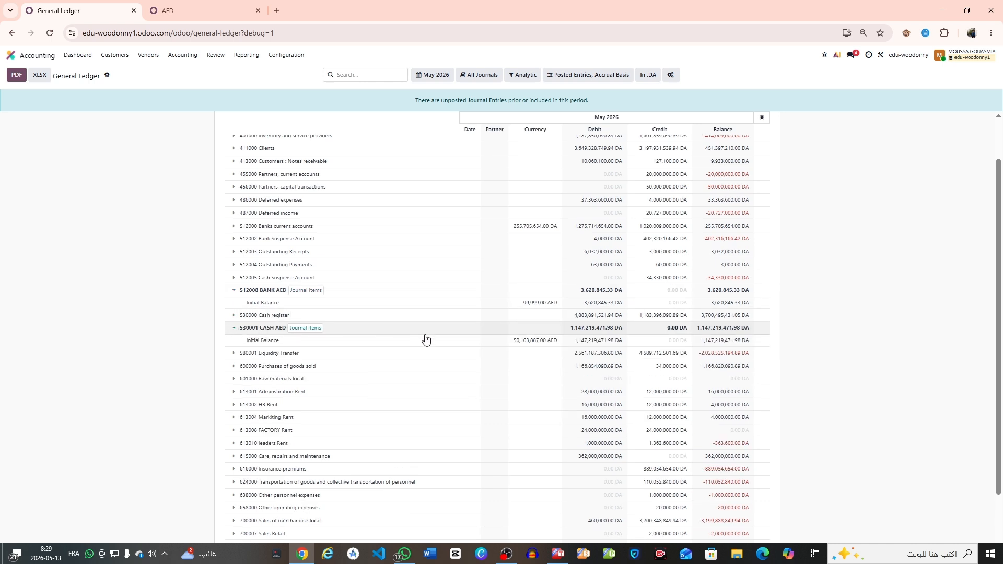
- Compare the AED currency amounts with the DA debit amounts in the initial balances of the CASH AED and BANK AED accounts
{"action": "double_click", "coordinate": [519, 339]}
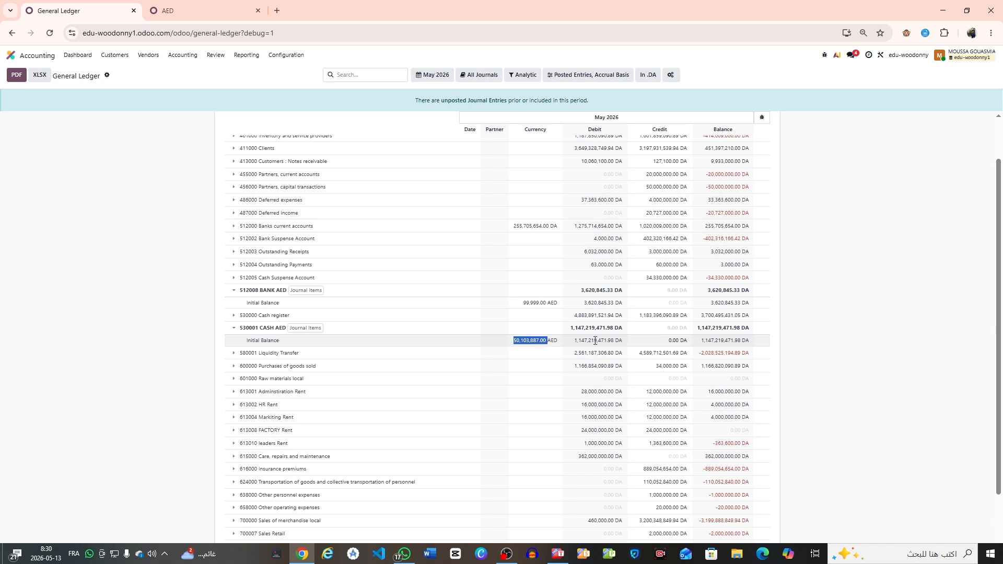
{"action": "triple_click", "coordinate": [596, 340]}
{"action": "left_click", "coordinate": [546, 336]}
{"action": "triple_click", "coordinate": [544, 340]}
{"action": "left_click", "coordinate": [595, 343]}
{"action": "triple_click", "coordinate": [597, 342]}
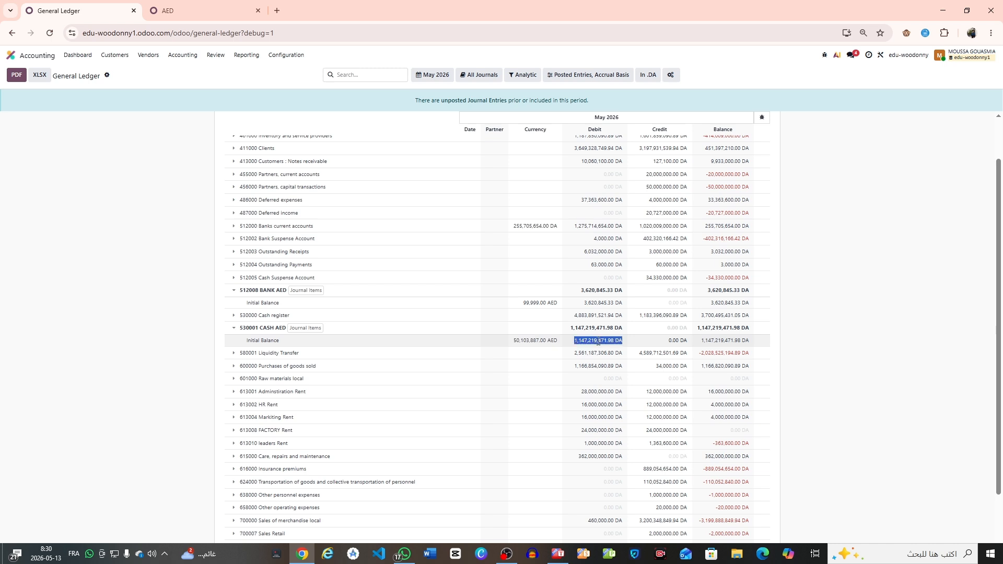
{"action": "triple_click", "coordinate": [548, 299]}
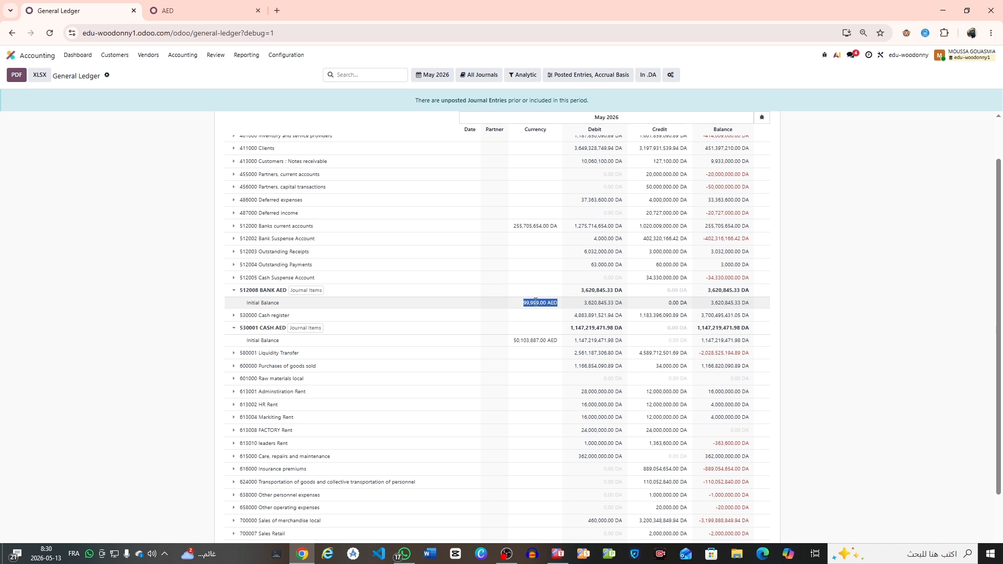
{"action": "double_click", "coordinate": [535, 300]}
{"action": "triple_click", "coordinate": [589, 303]}
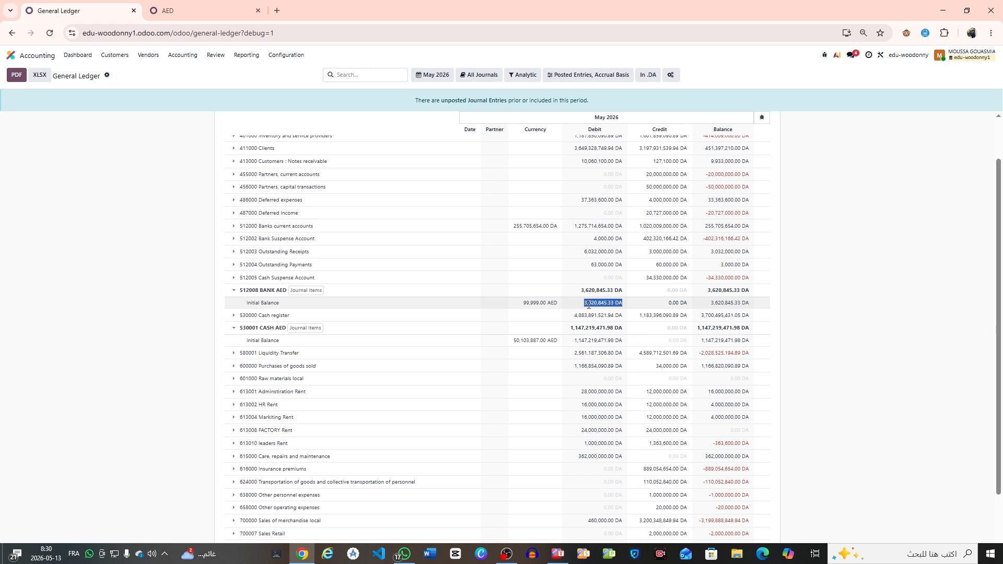
{"action": "left_click", "coordinate": [588, 305]}
{"action": "triple_click", "coordinate": [579, 341]}
{"action": "double_click", "coordinate": [587, 304]}
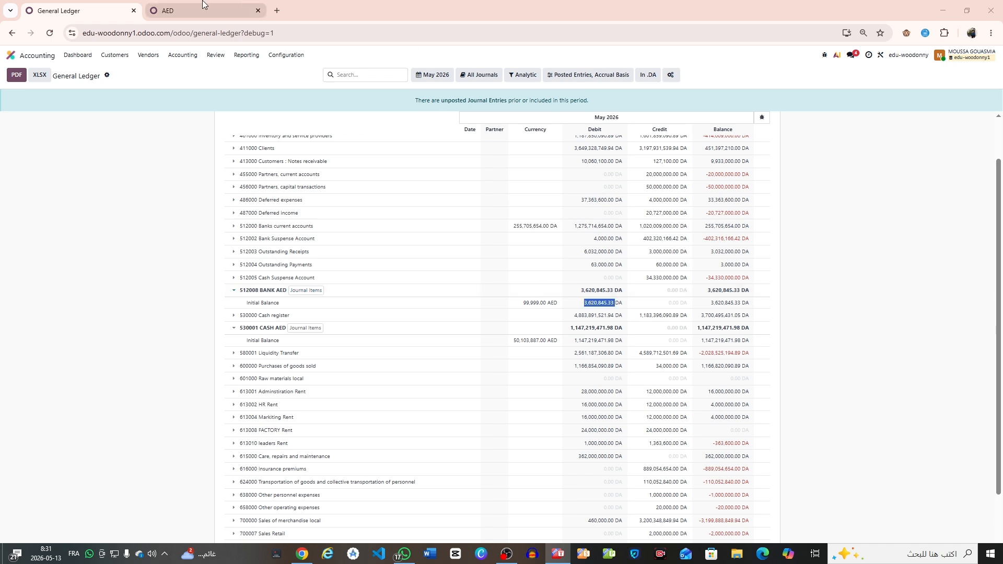
- Switch to the other Odoo browser tab and open the AED currency record from the currencies list
{"action": "left_click", "coordinate": [219, 9]}
{"action": "left_click", "coordinate": [286, 54]}
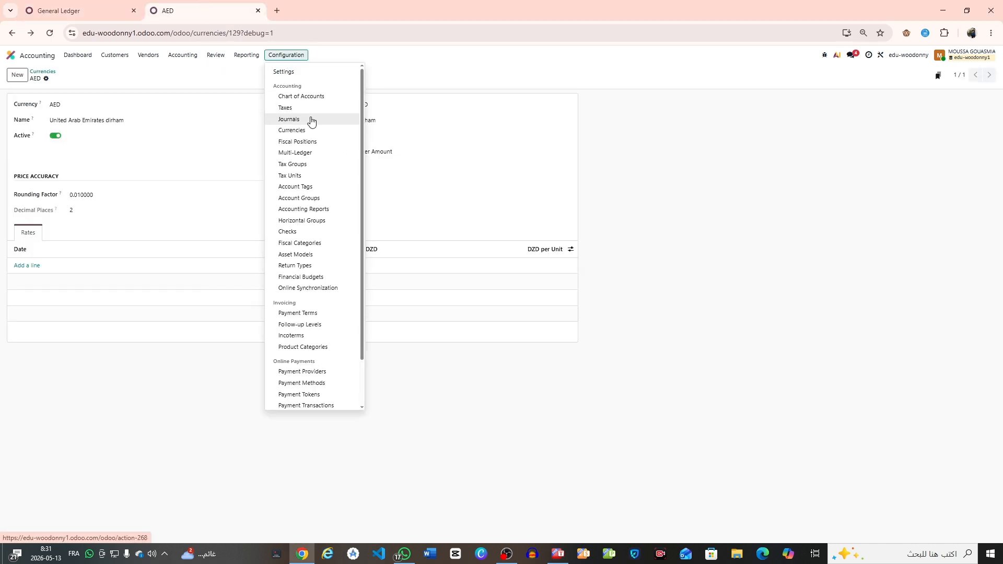
{"action": "left_click", "coordinate": [311, 131]}
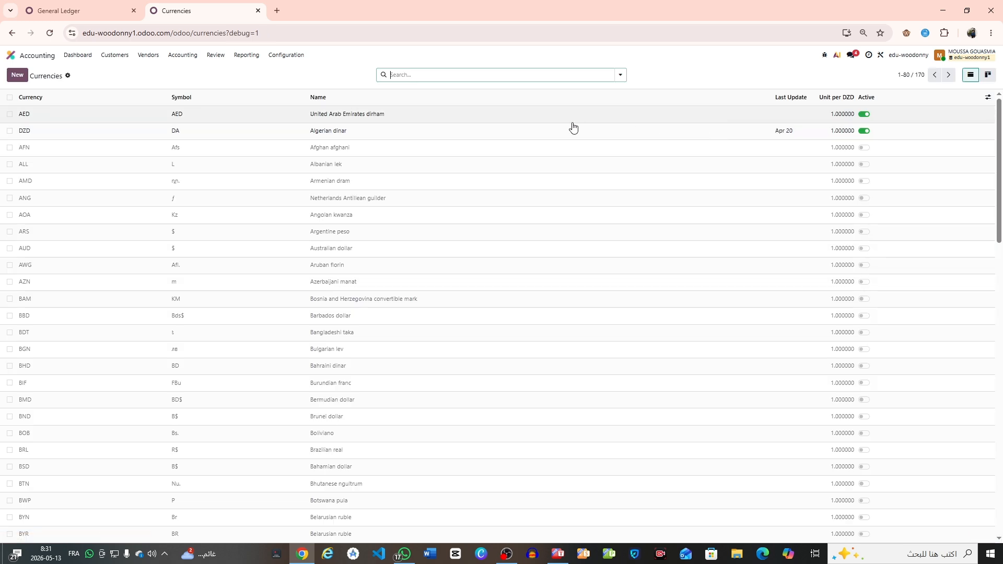
{"action": "left_click", "coordinate": [537, 118]}
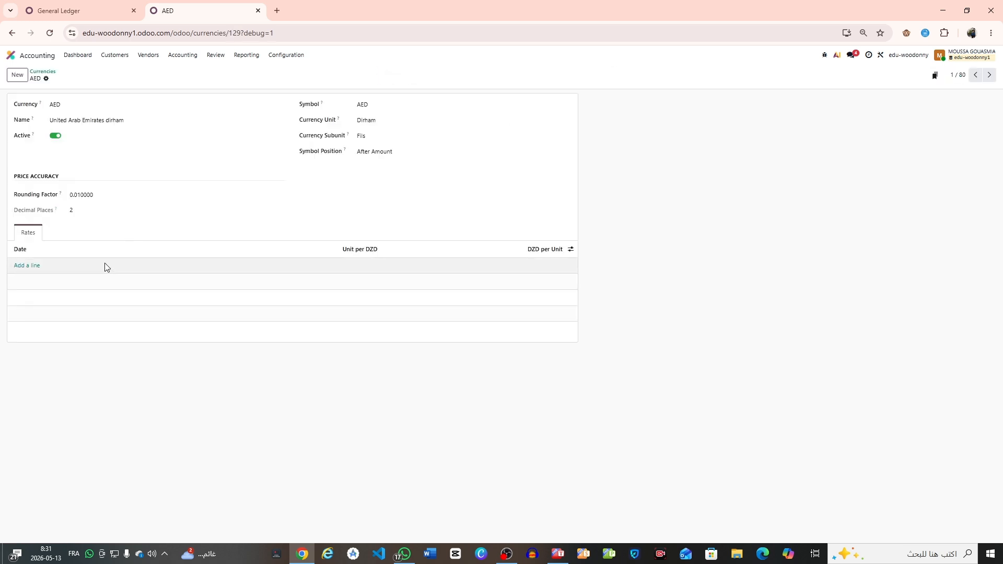
- Add a rate line to the AED currency dated November 30, 2026
{"action": "left_click", "coordinate": [27, 266]}
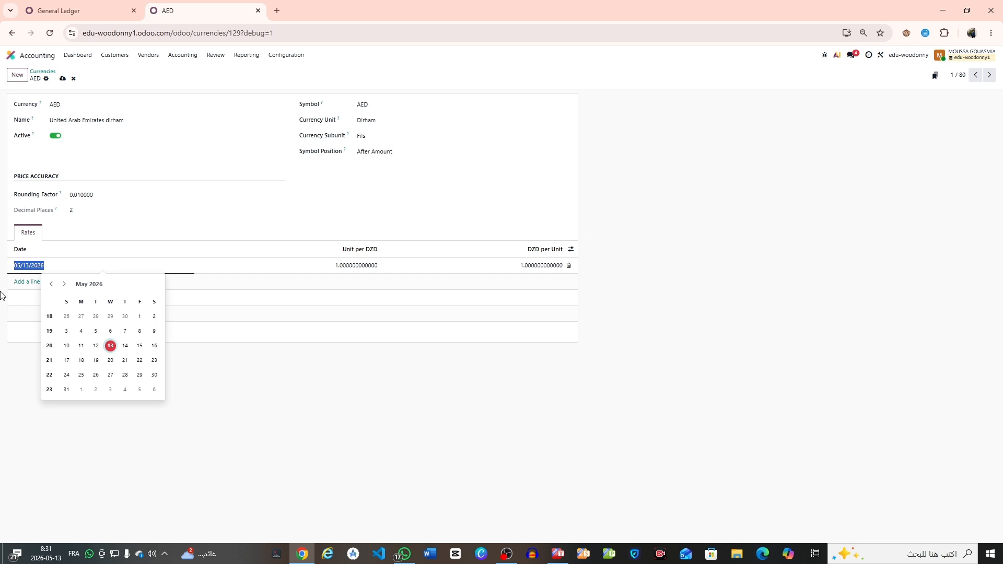
{"action": "left_click", "coordinate": [64, 284]}
{"action": "left_click", "coordinate": [65, 284]}
{"action": "left_click", "coordinate": [64, 284]}
{"action": "left_click", "coordinate": [64, 284]}
{"action": "left_click", "coordinate": [64, 285]}
{"action": "left_click", "coordinate": [65, 284]}
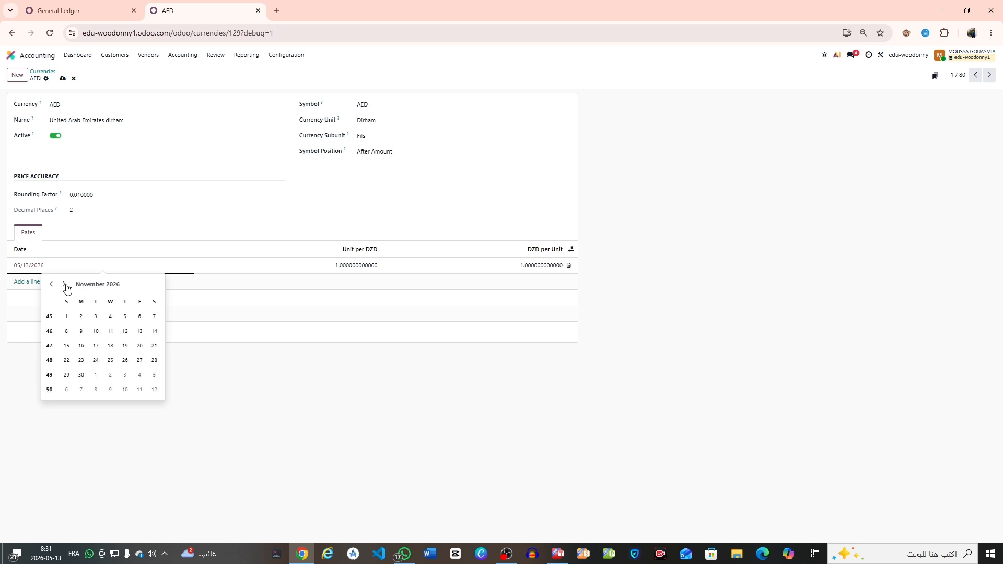
{"action": "left_click", "coordinate": [81, 374]}
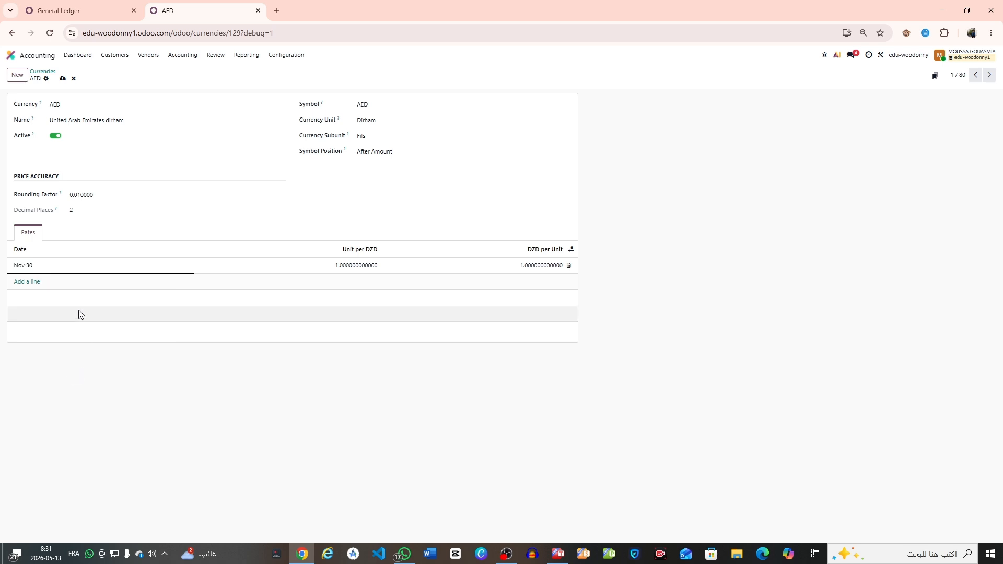
- Set the November 30 rate to 300 DZD per unit and remove the extra rate line dated 05/13/2026
{"action": "left_click", "coordinate": [544, 268]}
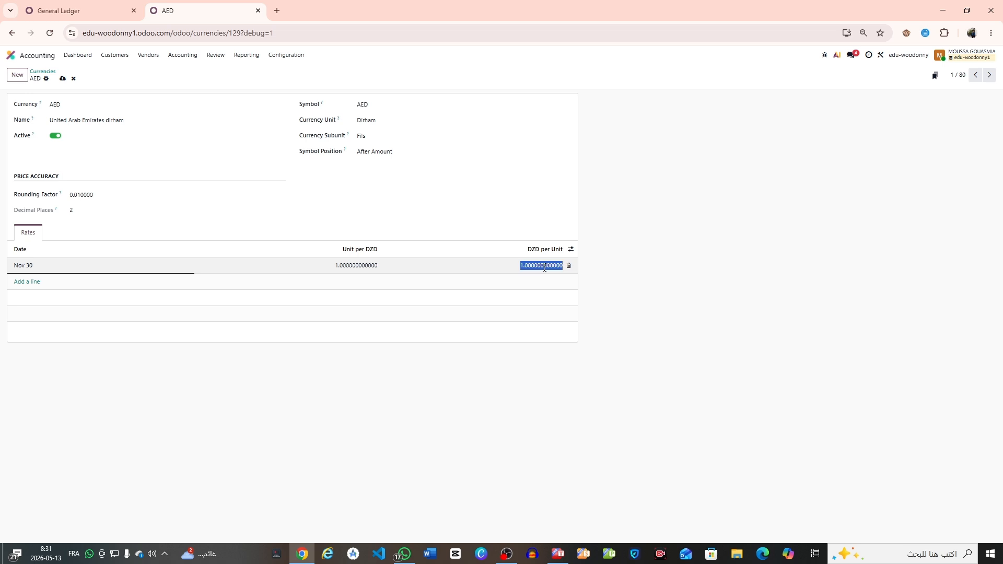
{"action": "type", "text": "10"}
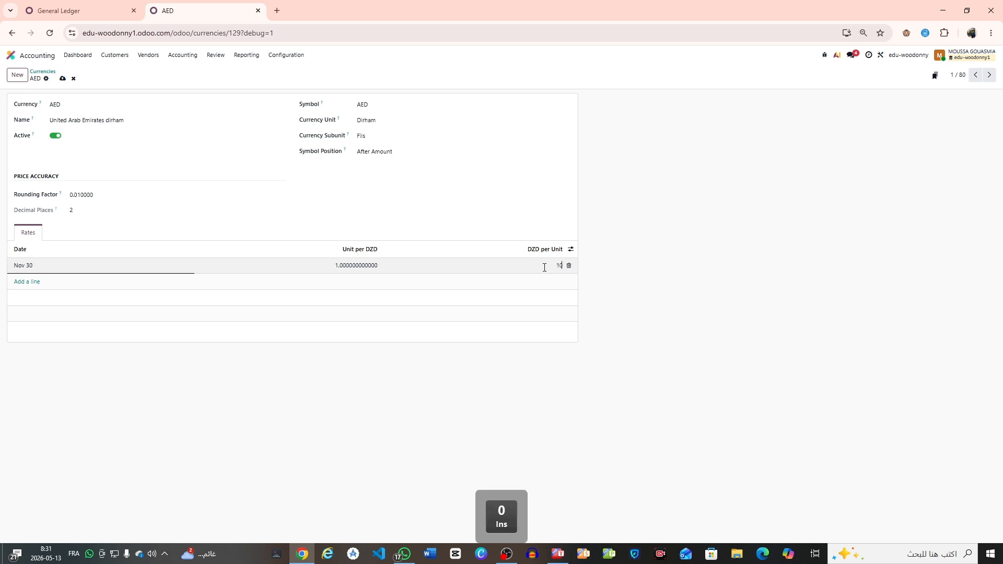
{"action": "key", "text": "BackSpace"}
{"action": "type", "text": "300"}
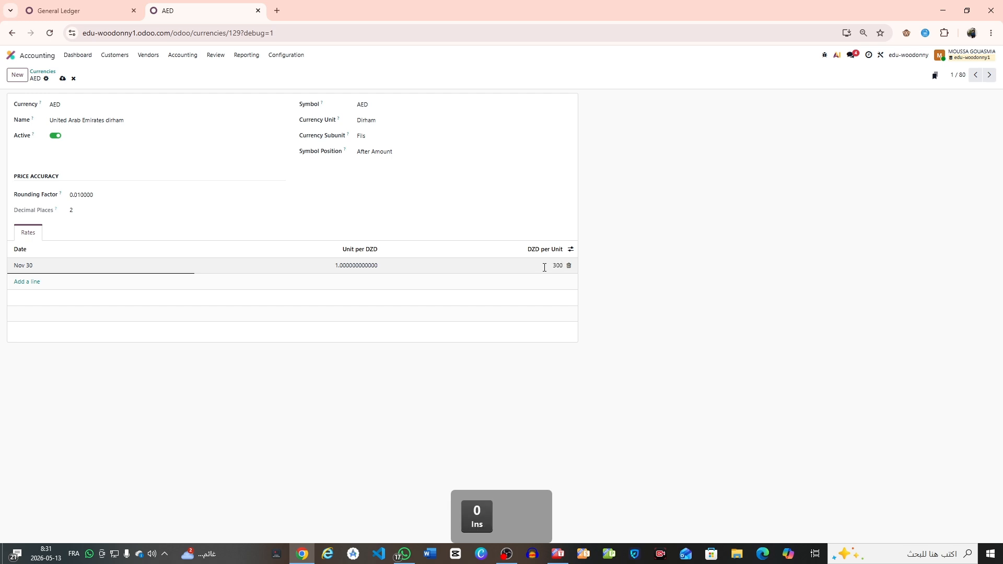
{"action": "key", "text": "Return"}
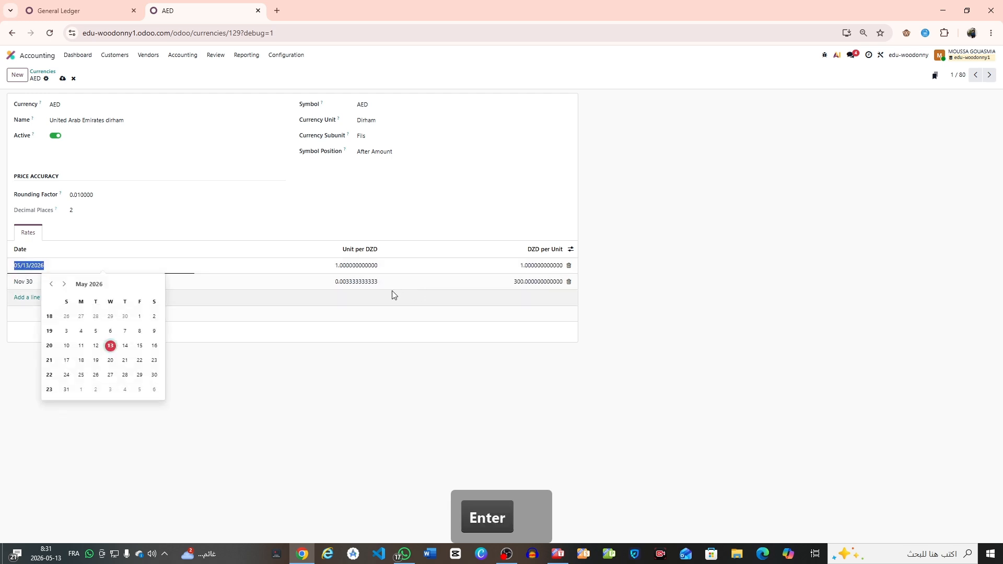
{"action": "left_click", "coordinate": [569, 265]}
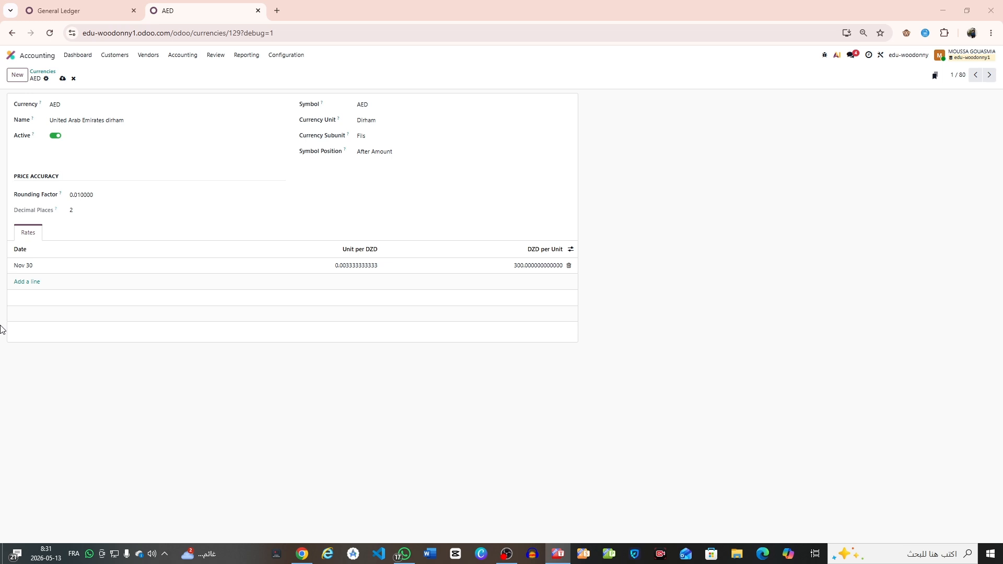
- Return to the General Ledger browser tab and create a new vendor bill with BLACK ARROW as the vendor
{"action": "left_click", "coordinate": [72, 7]}
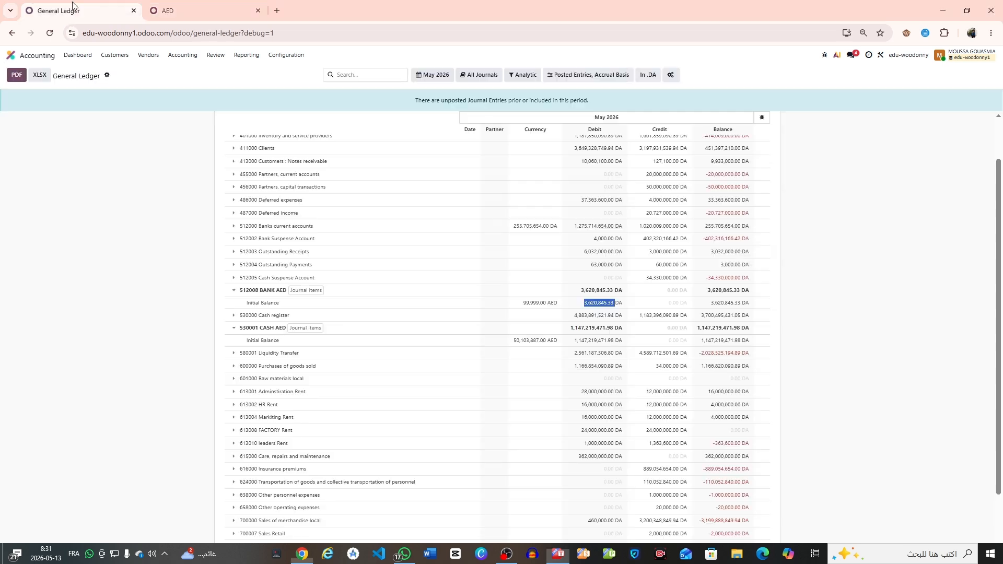
{"action": "left_click", "coordinate": [152, 59]}
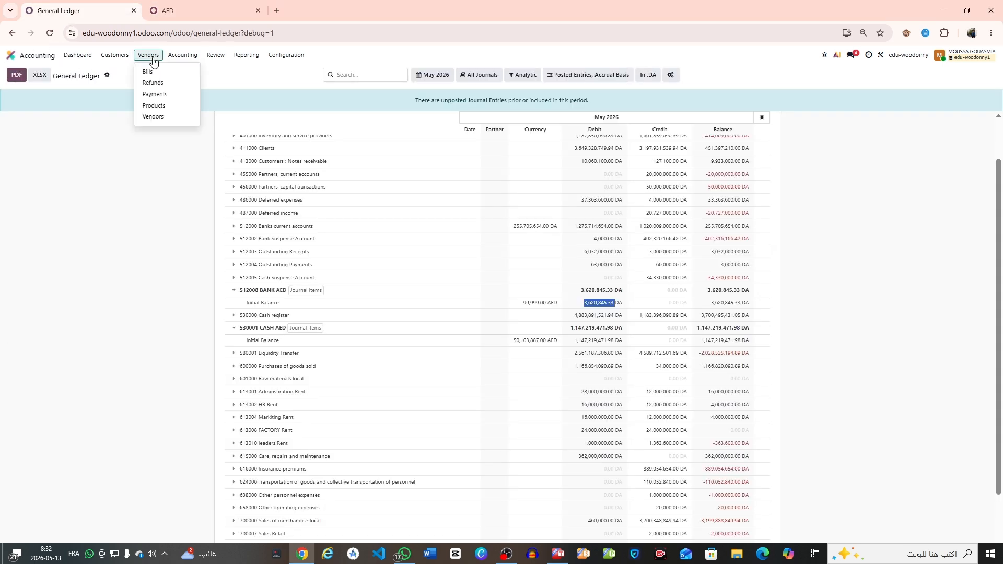
{"action": "left_click", "coordinate": [148, 72]}
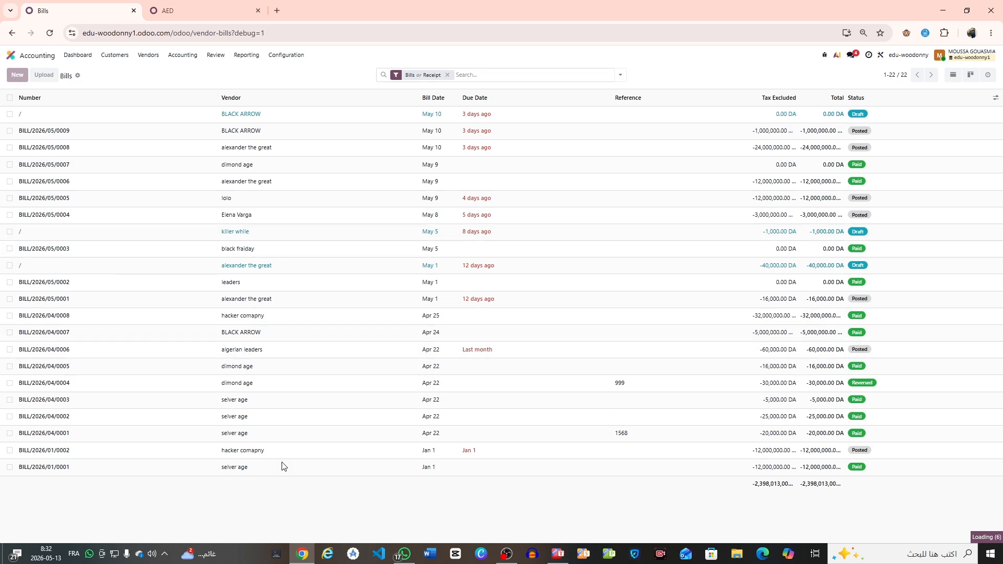
{"action": "left_click", "coordinate": [157, 163]}
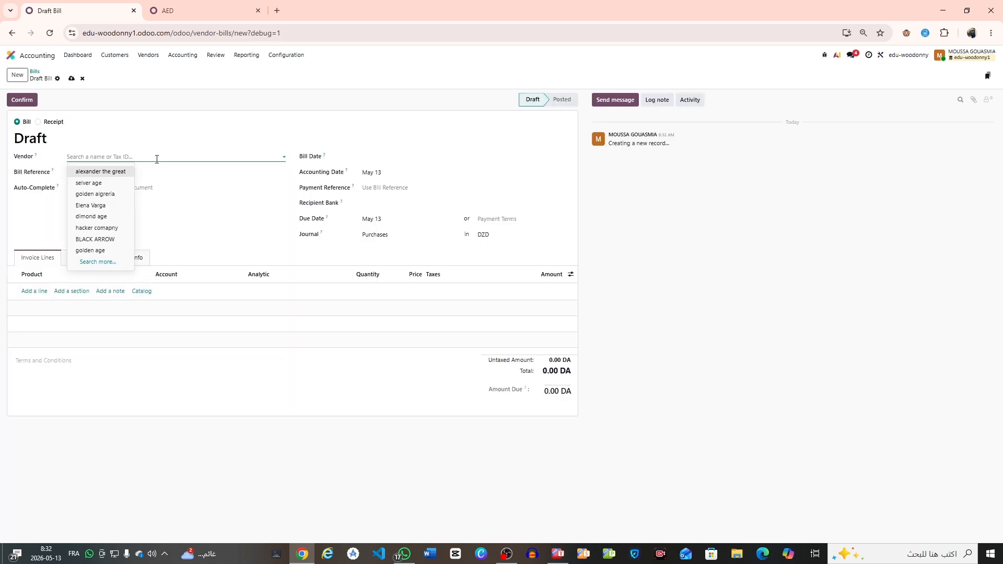
{"action": "left_click", "coordinate": [120, 246]}
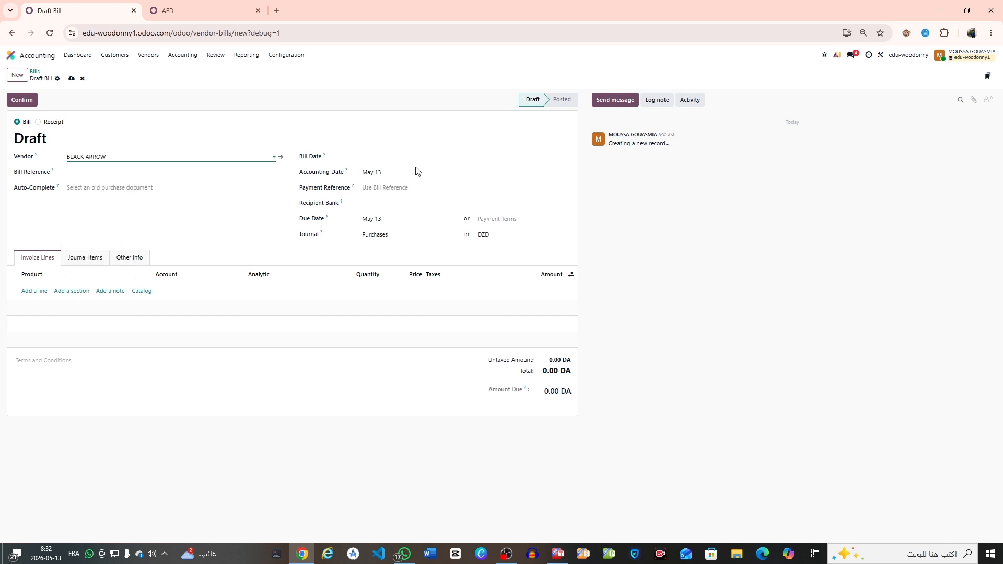
- Check the AED rate date on the currency record, then set the draft bill's bill date to November 16, 2026
{"action": "left_click", "coordinate": [168, 5]}
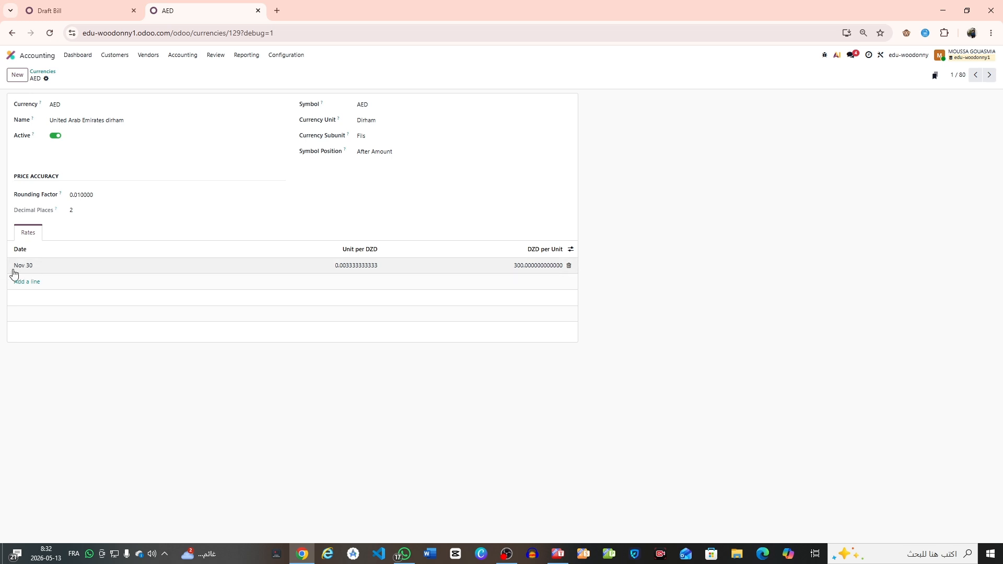
{"action": "left_click", "coordinate": [78, 10]}
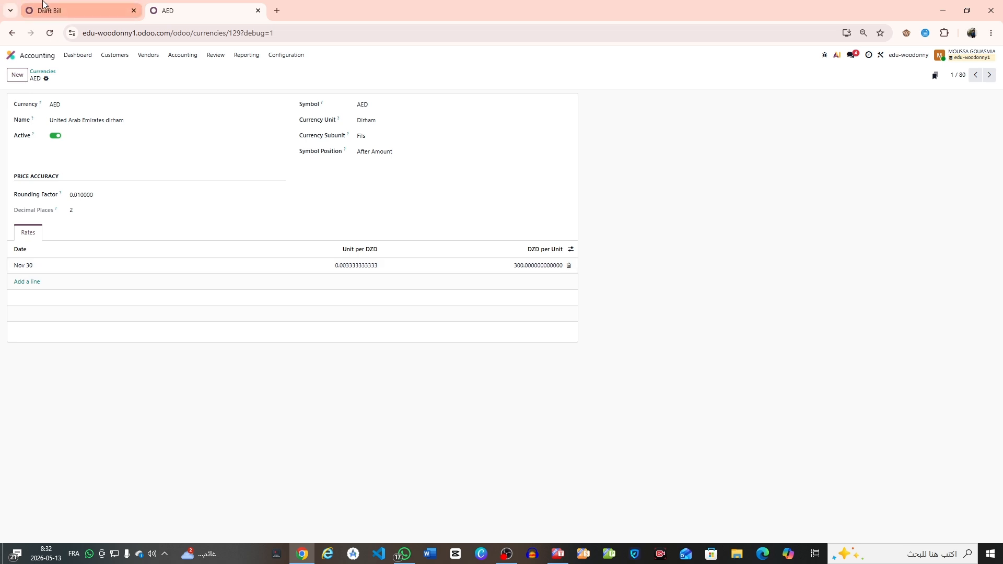
{"action": "left_click", "coordinate": [369, 157]}
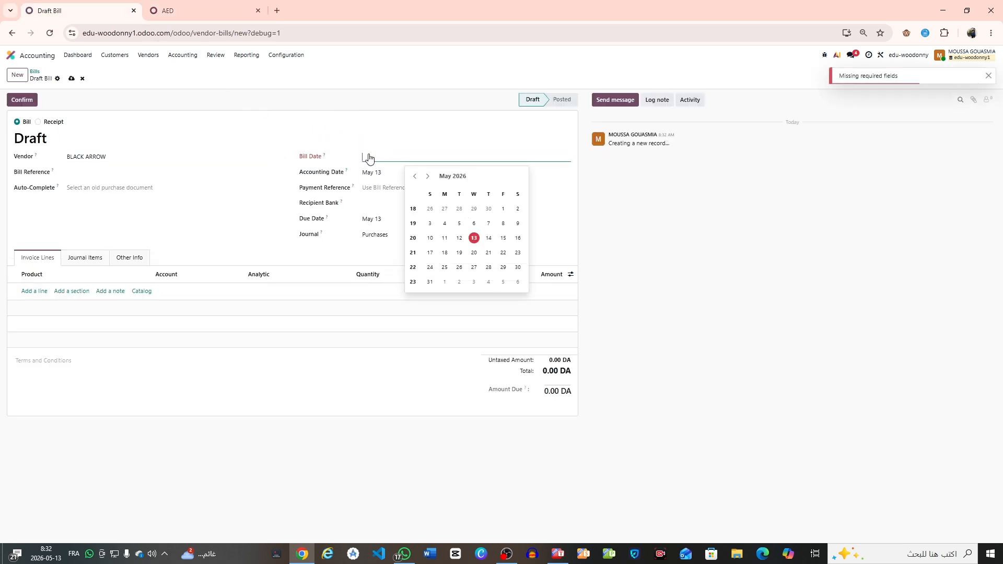
{"action": "left_click", "coordinate": [428, 180]}
{"action": "left_click", "coordinate": [429, 179]}
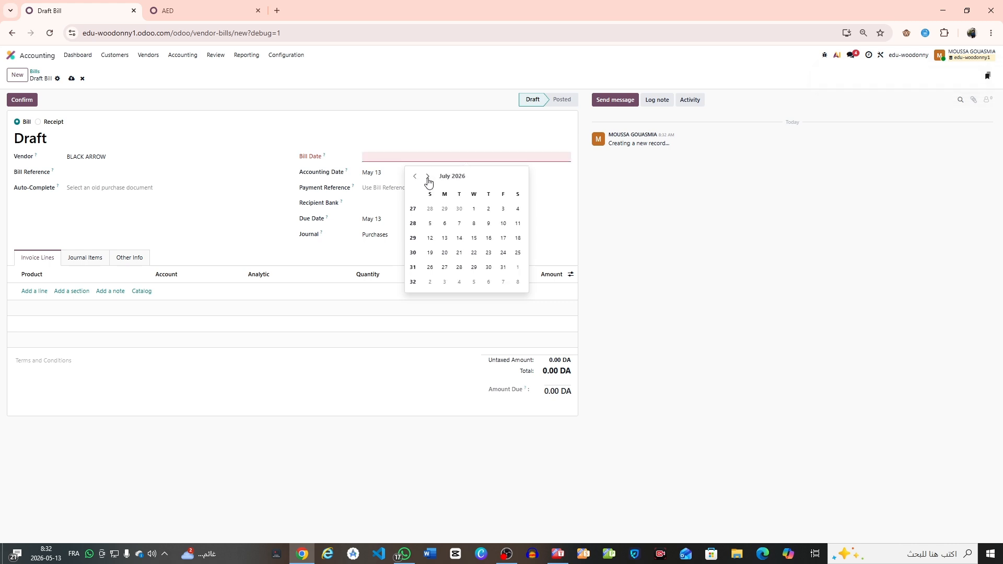
{"action": "left_click", "coordinate": [428, 180]}
{"action": "left_click", "coordinate": [429, 180]}
{"action": "left_click", "coordinate": [428, 179]}
{"action": "left_click", "coordinate": [429, 180]}
{"action": "left_click", "coordinate": [444, 239]}
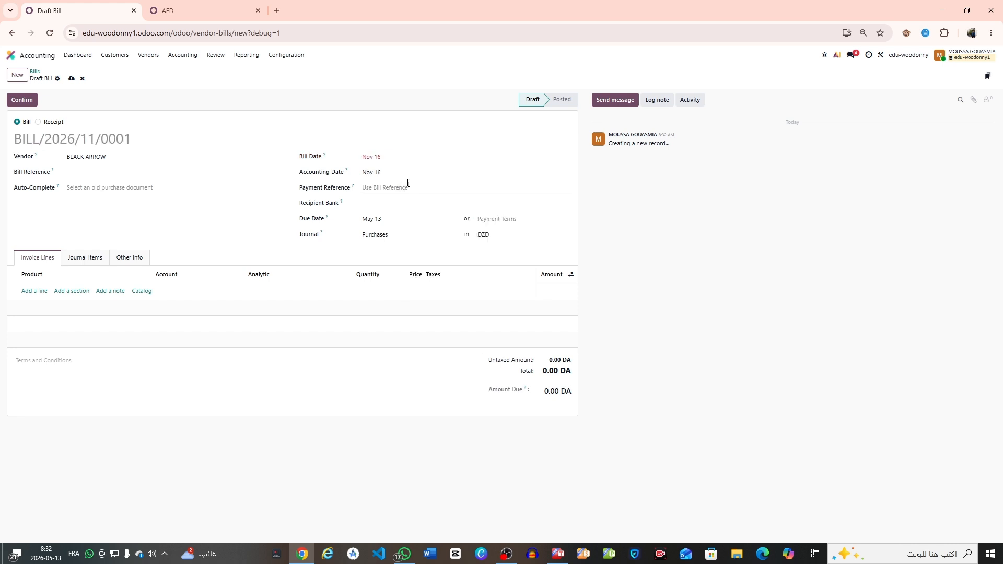
- Set the draft bill's due date to November 16, 2026
{"action": "left_click", "coordinate": [390, 219]}
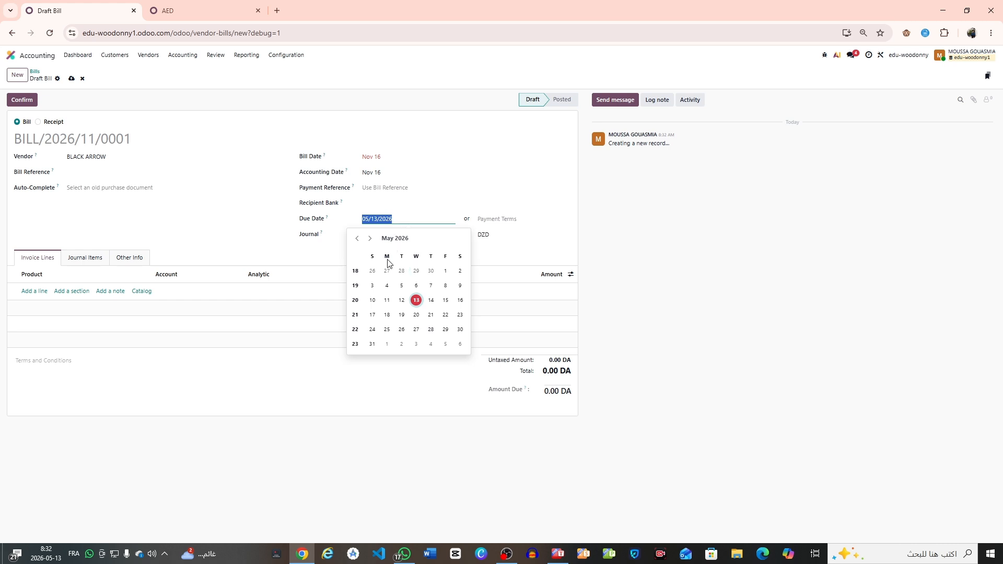
{"action": "left_click", "coordinate": [370, 238]}
{"action": "left_click", "coordinate": [357, 238]}
{"action": "left_click", "coordinate": [370, 239]}
{"action": "left_click", "coordinate": [370, 239]}
{"action": "left_click", "coordinate": [370, 239]}
{"action": "left_click", "coordinate": [369, 239]}
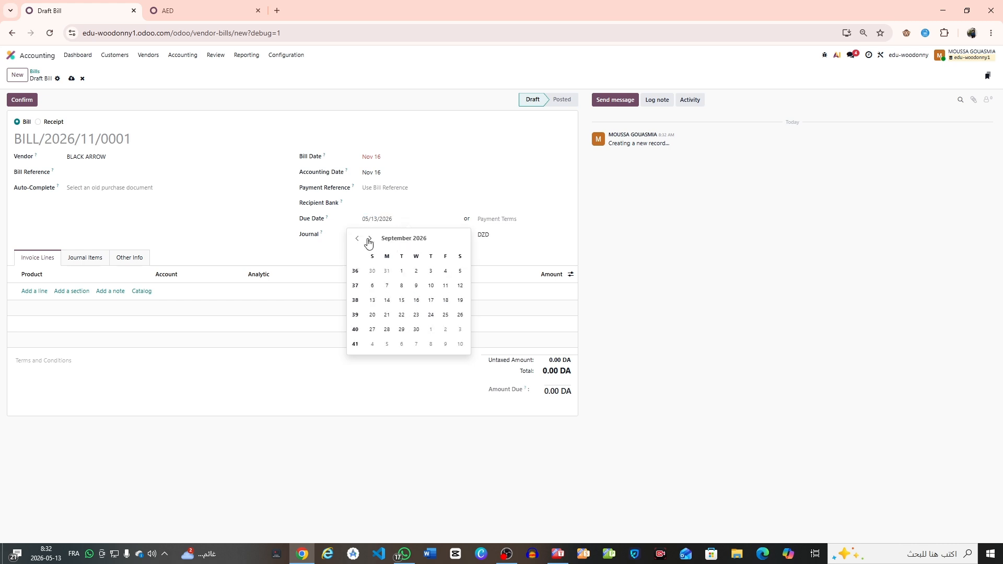
{"action": "left_click", "coordinate": [369, 239]}
{"action": "left_click", "coordinate": [369, 239]}
{"action": "left_click", "coordinate": [387, 300]}
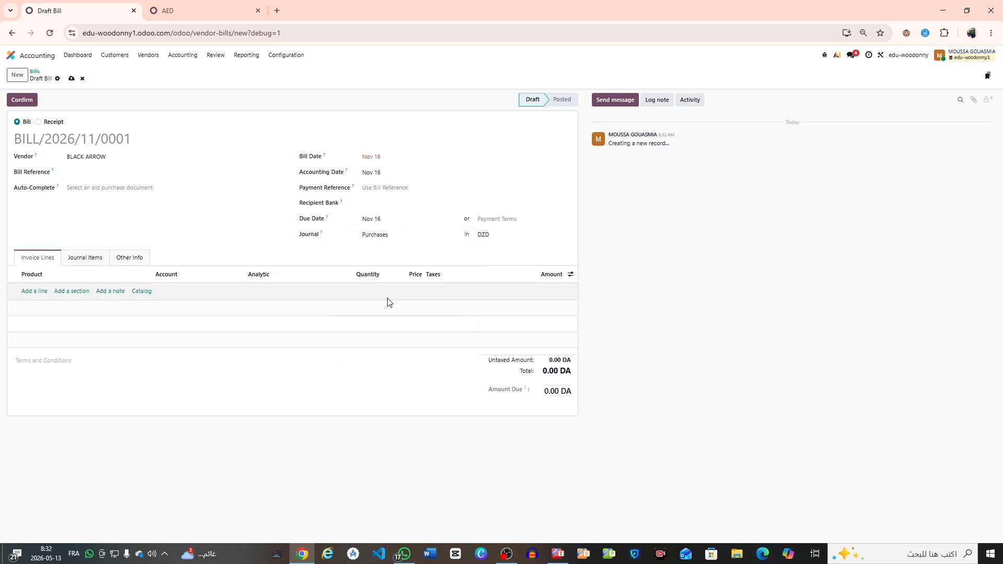
- Add an invoice line to the bill with the description "ringo service" and no product
{"action": "left_click", "coordinate": [37, 291]}
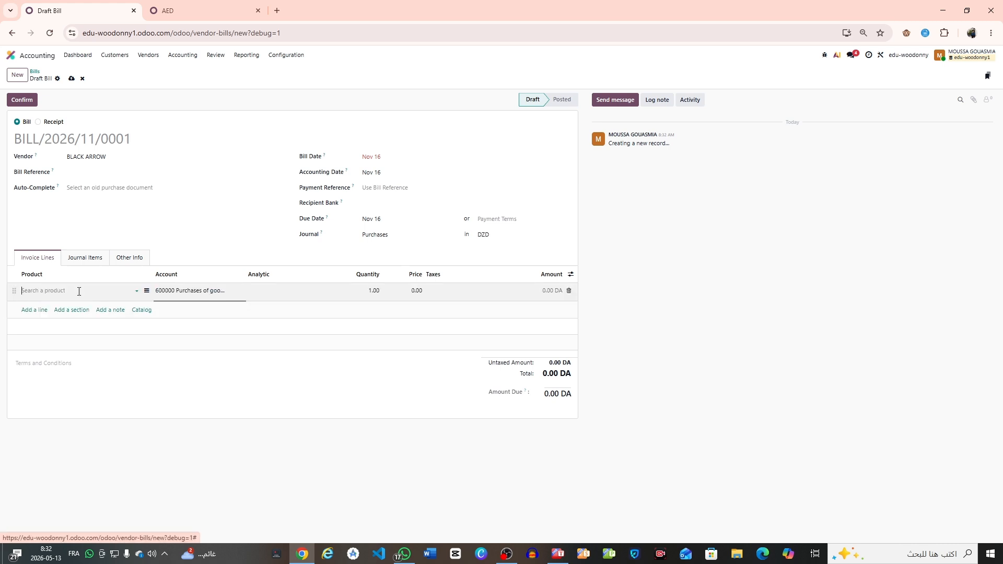
{"action": "left_click", "coordinate": [146, 291]}
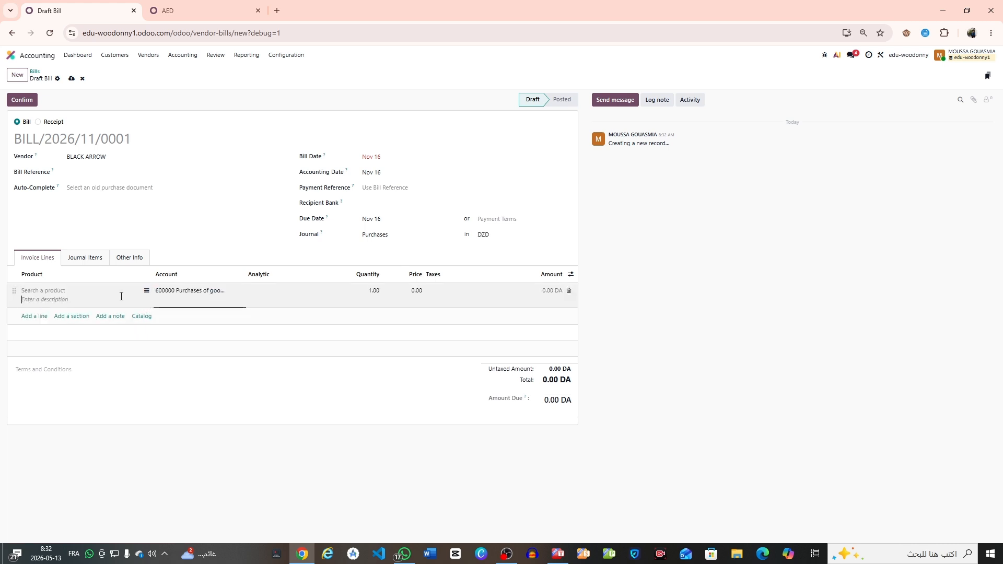
{"action": "type", "text": "ringo"}
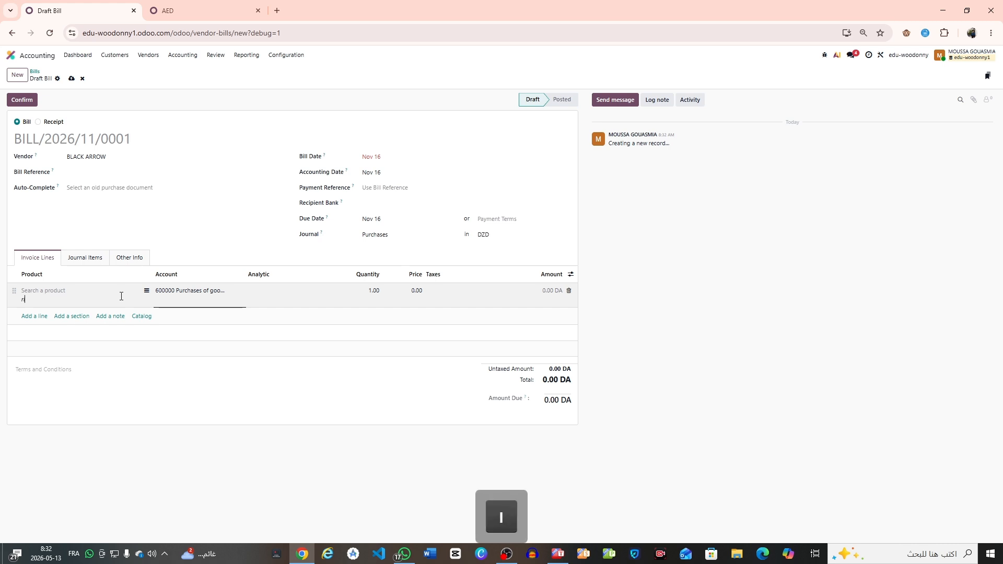
{"action": "type", "text": " p"}
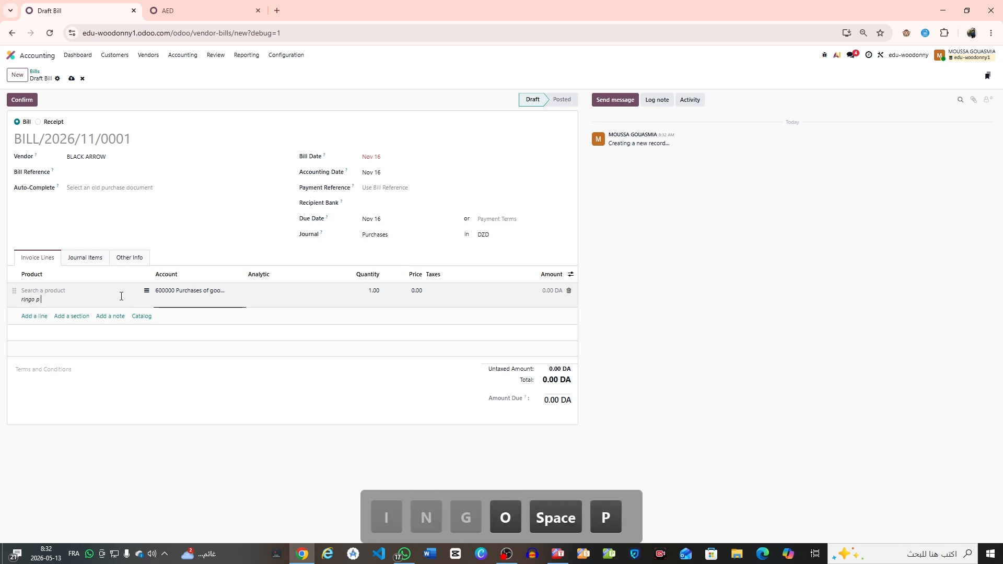
{"action": "key", "text": "BackSpace"}
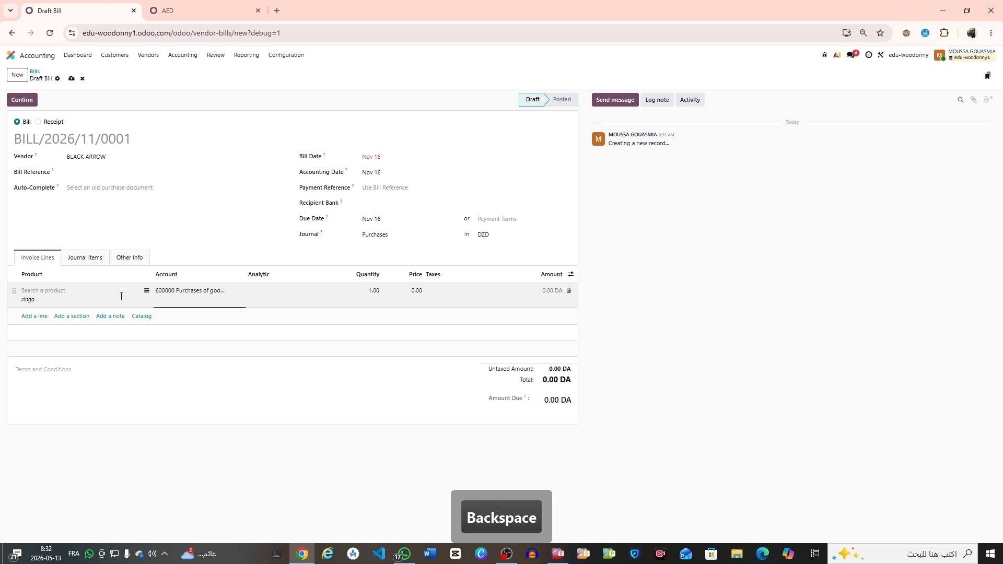
{"action": "type", "text": "produc"}
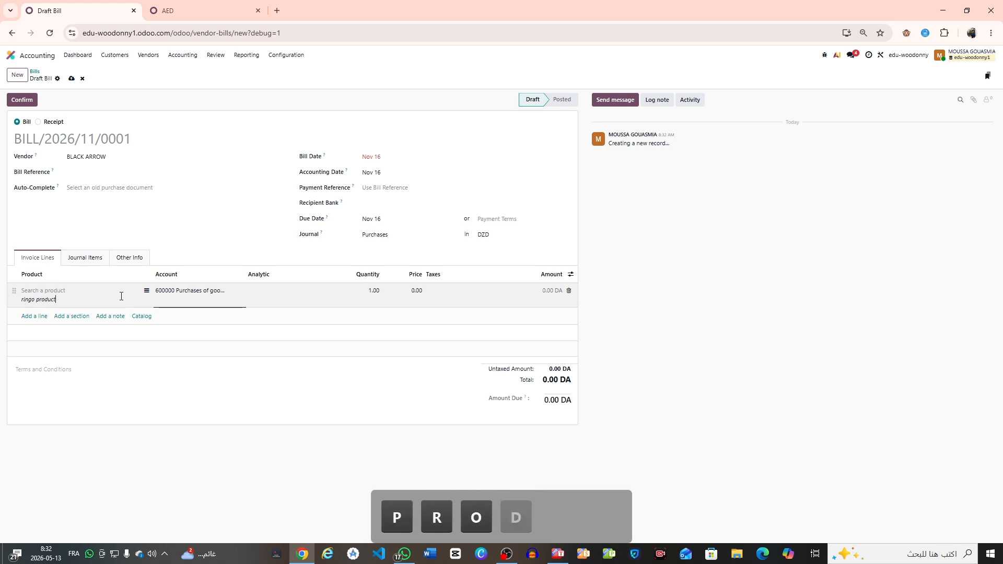
{"action": "type", "text": "t"}
{"action": "key", "text": "BackSpace"}
{"action": "key", "text": "BackSpace"}
{"action": "key", "text": "BackSpace"}
{"action": "key", "text": "BackSpace"}
{"action": "key", "text": "BackSpace"}
{"action": "key", "text": "BackSpace"}
{"action": "key", "text": "BackSpace"}
{"action": "type", "text": "sze"}
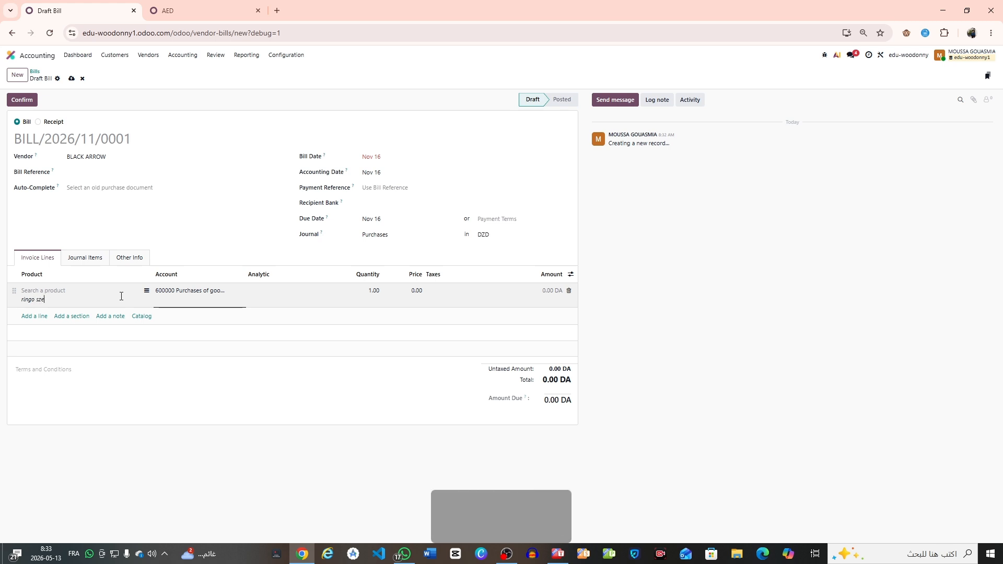
{"action": "key", "text": "BackSpace"}
{"action": "key", "text": "BackSpace"}
{"action": "type", "text": "ervice"}
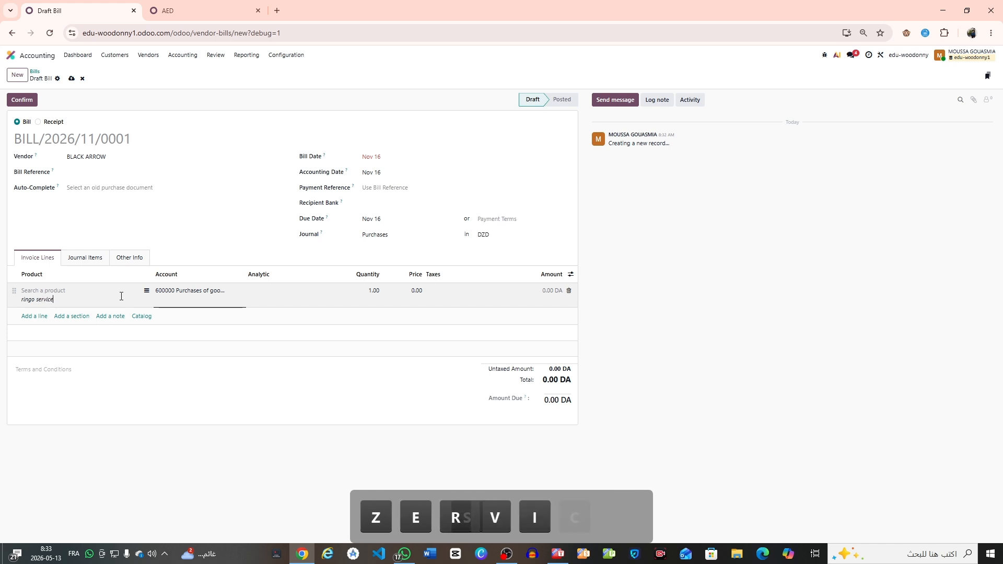
- Set the ringo service line's account to 617000 Studies and research, leaving its analytic distribution empty
{"action": "left_click", "coordinate": [206, 291]}
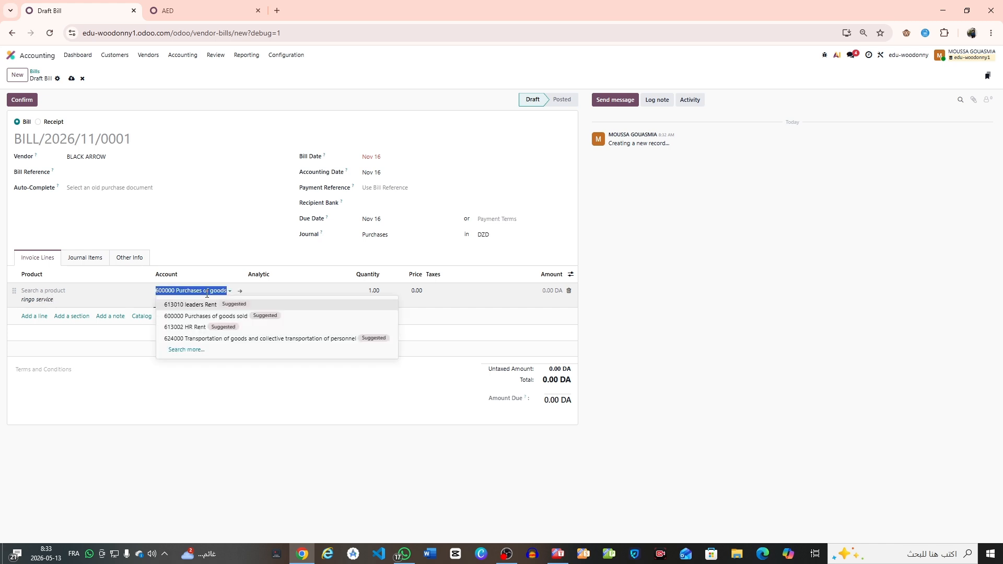
{"action": "type", "text": "617"}
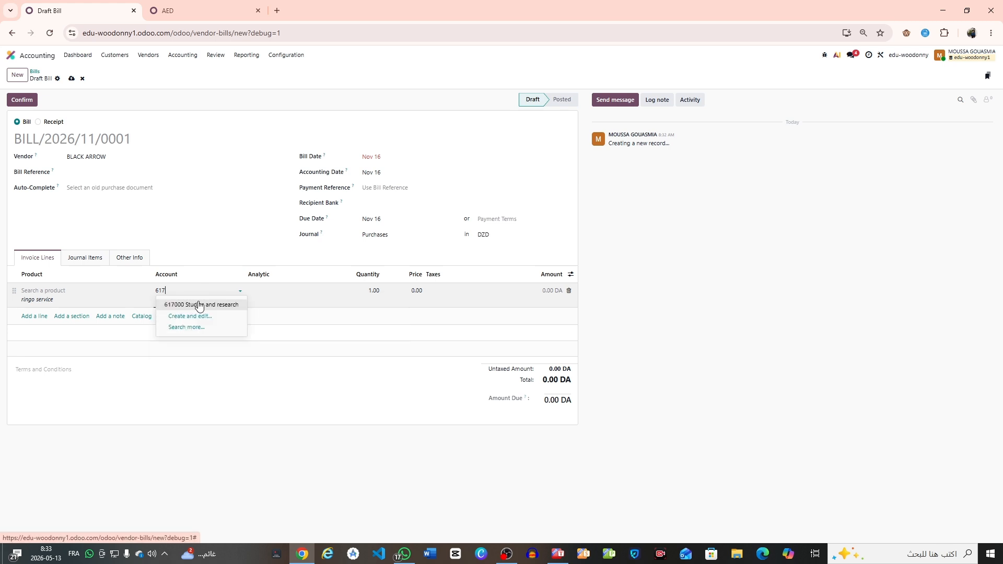
{"action": "left_click", "coordinate": [200, 305]}
{"action": "left_click", "coordinate": [263, 289]}
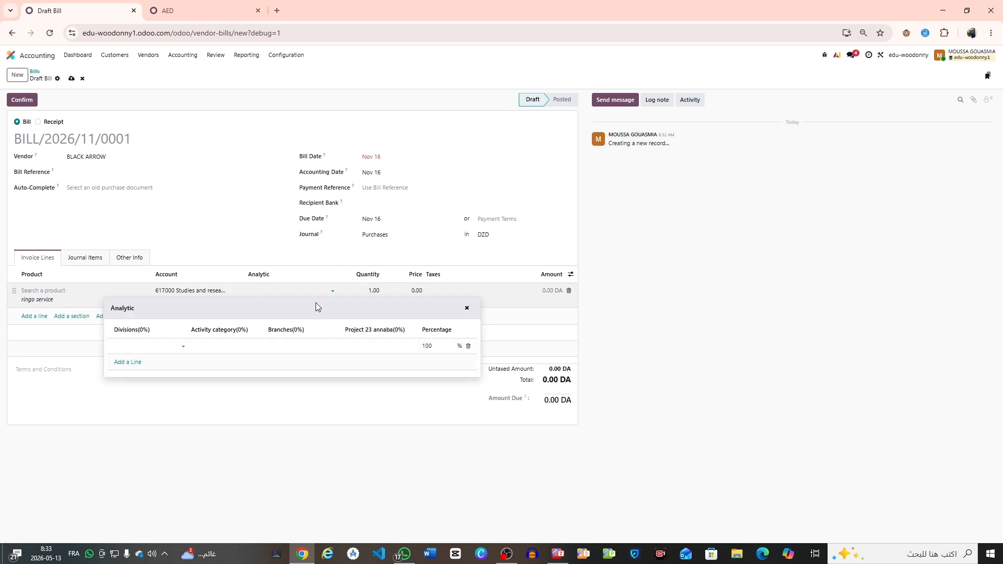
{"action": "left_click", "coordinate": [467, 307]}
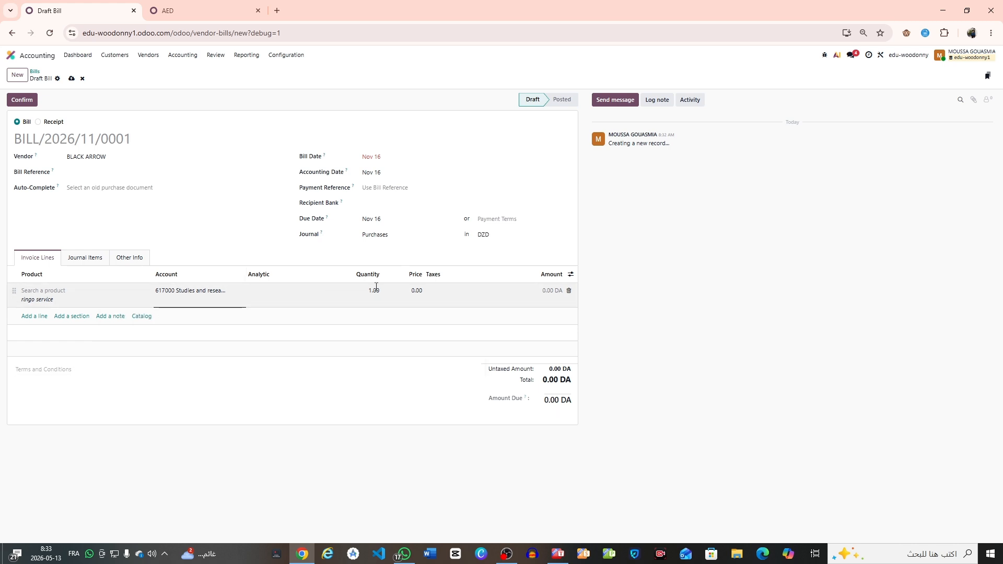
- Enter a price of 1,500,000 on the ringo service line
{"action": "left_click", "coordinate": [414, 290]}
{"action": "type", "text": "150"}
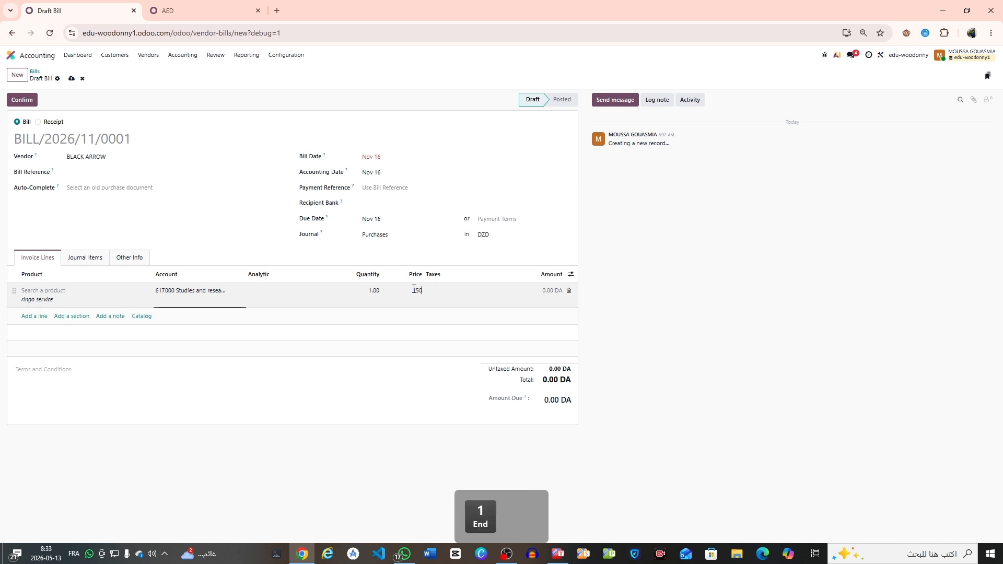
{"action": "type", "text": "0000"}
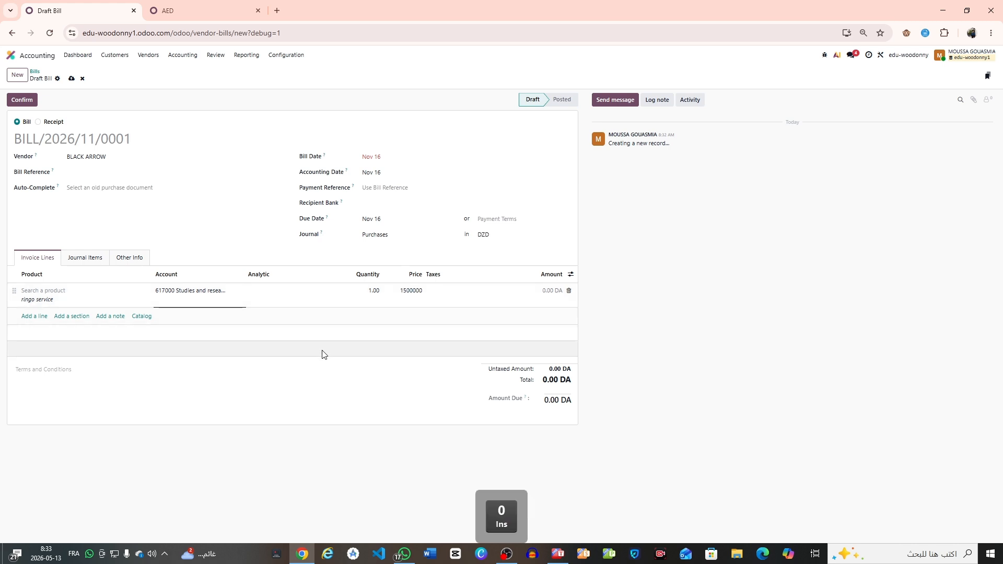
- Set the bill's currency to AED and the ringo service line's price to 15,000,000
{"action": "left_click", "coordinate": [490, 234]}
{"action": "type", "text": "AED"}
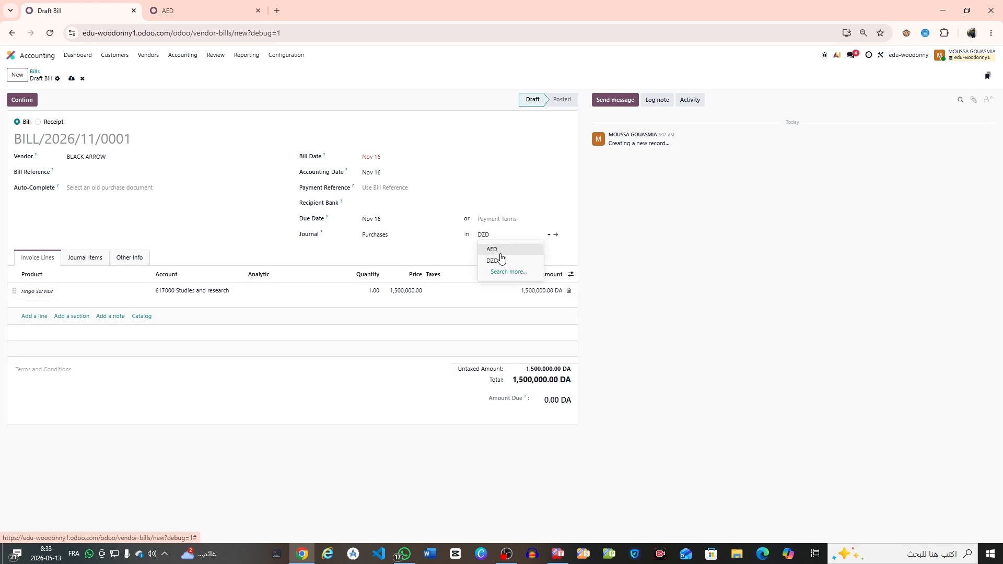
{"action": "left_click", "coordinate": [498, 251]}
{"action": "left_click", "coordinate": [414, 305]}
{"action": "type", "text": "150"}
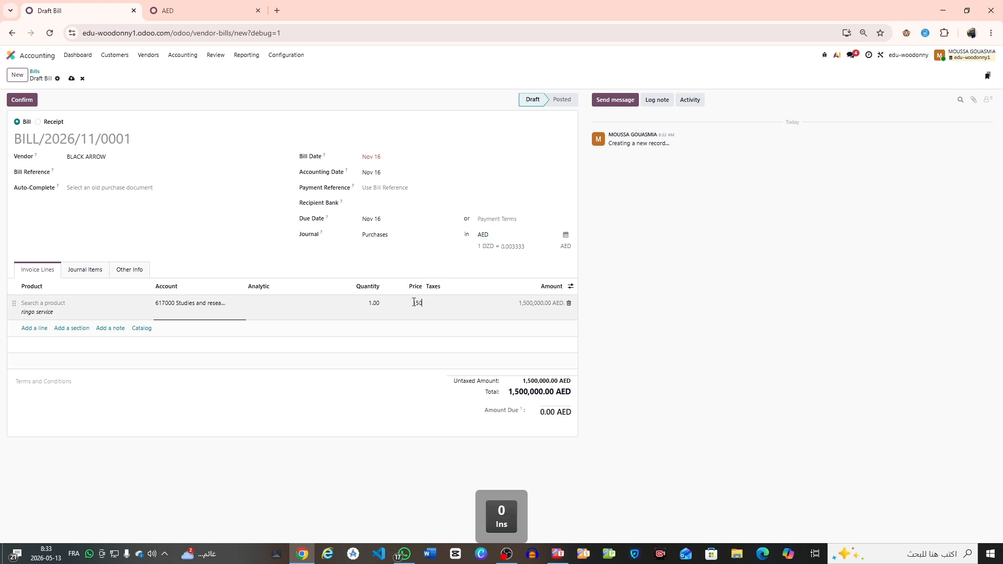
{"action": "type", "text": "00000"}
{"action": "key", "text": "Return"}
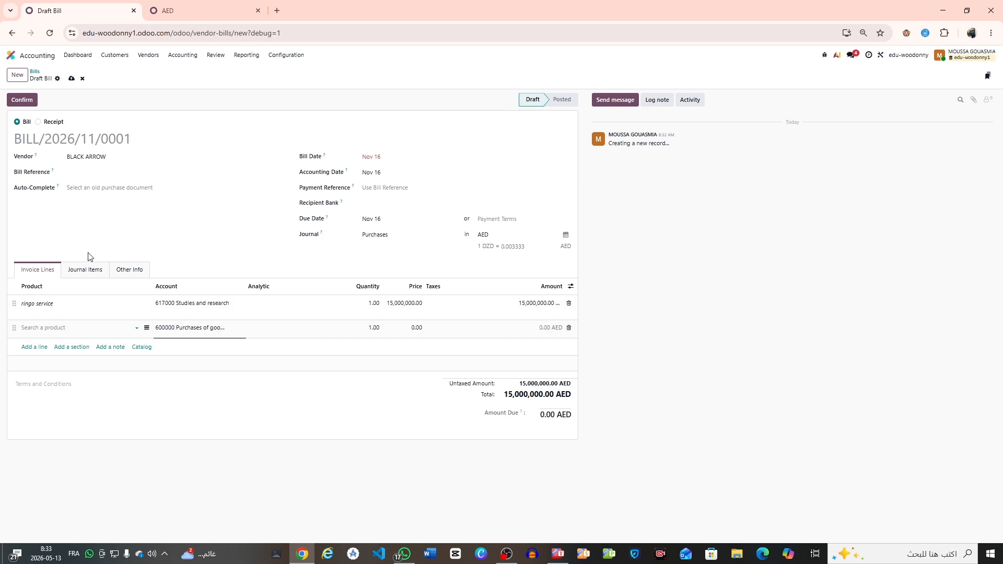
- Check the draft bill's journal items, then confirm the bill
{"action": "left_click", "coordinate": [79, 271]}
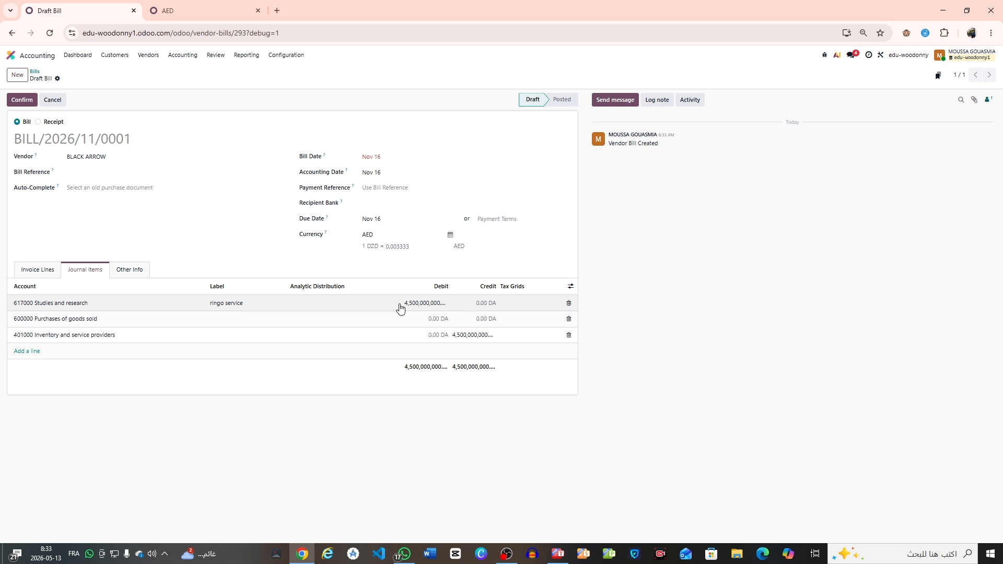
{"action": "left_click", "coordinate": [40, 271]}
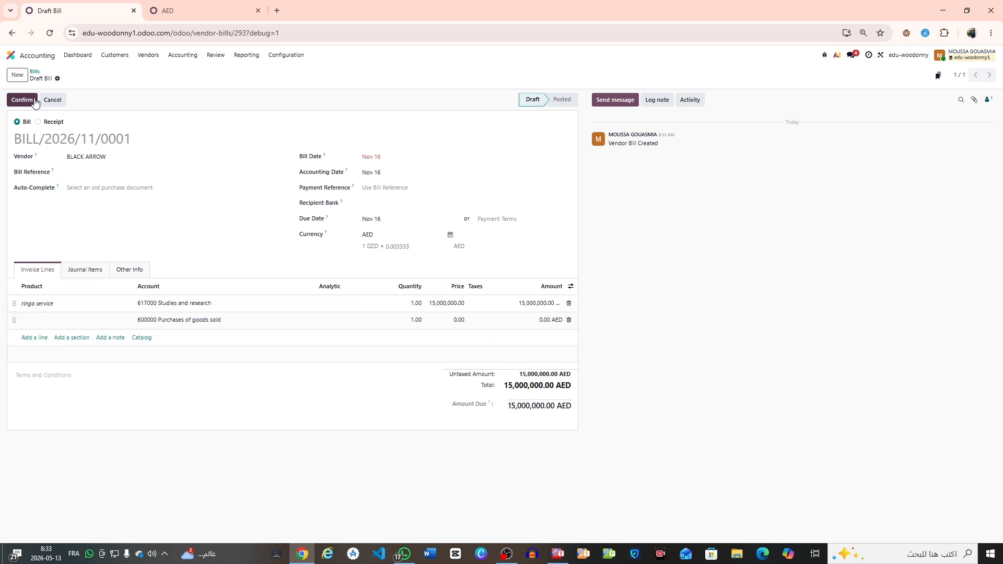
{"action": "left_click", "coordinate": [27, 103]}
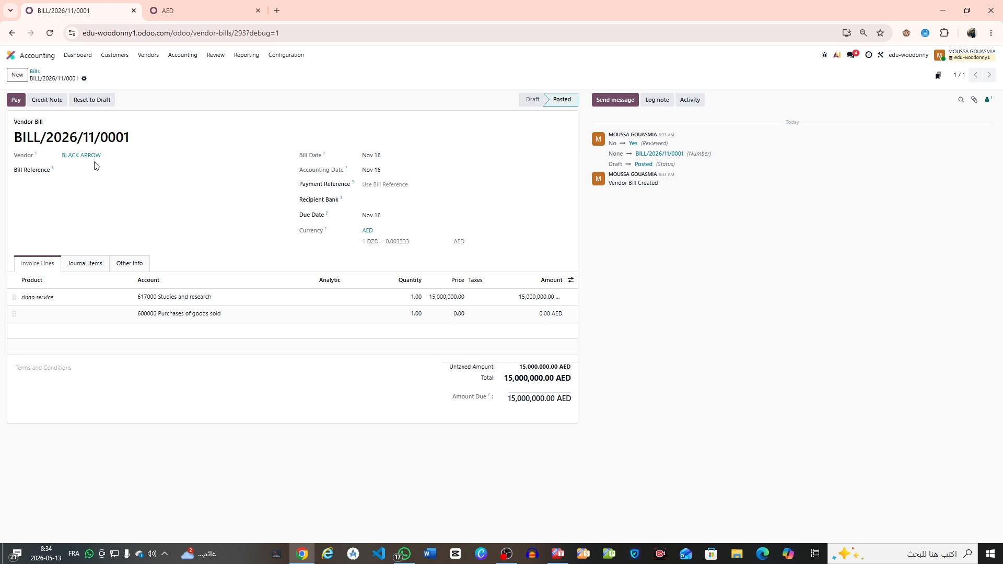
- Open the Unrealized Currency Gains/Losses report in the currency record's browser tab and show it as of today
{"action": "left_click", "coordinate": [191, 9]}
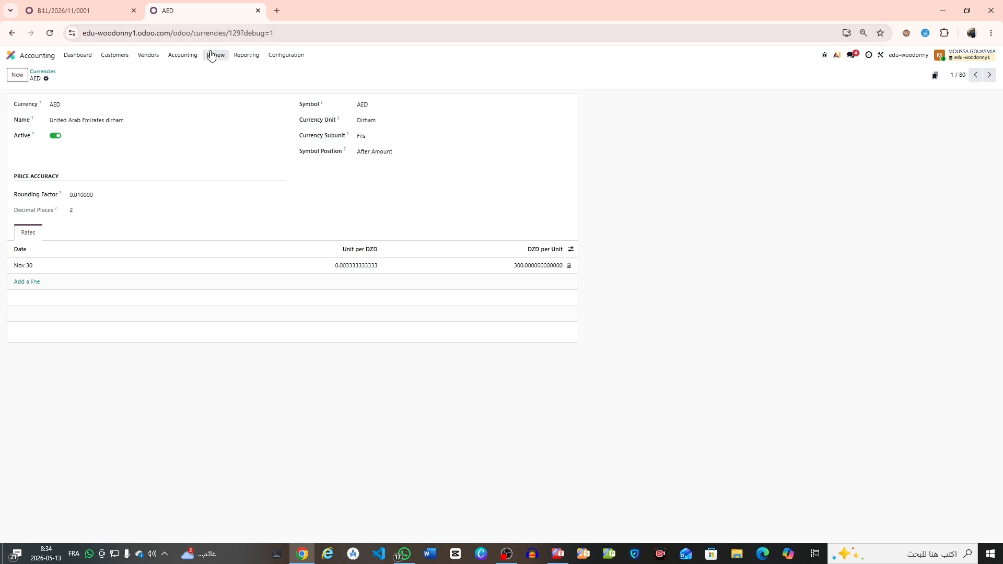
{"action": "left_click", "coordinate": [211, 55]}
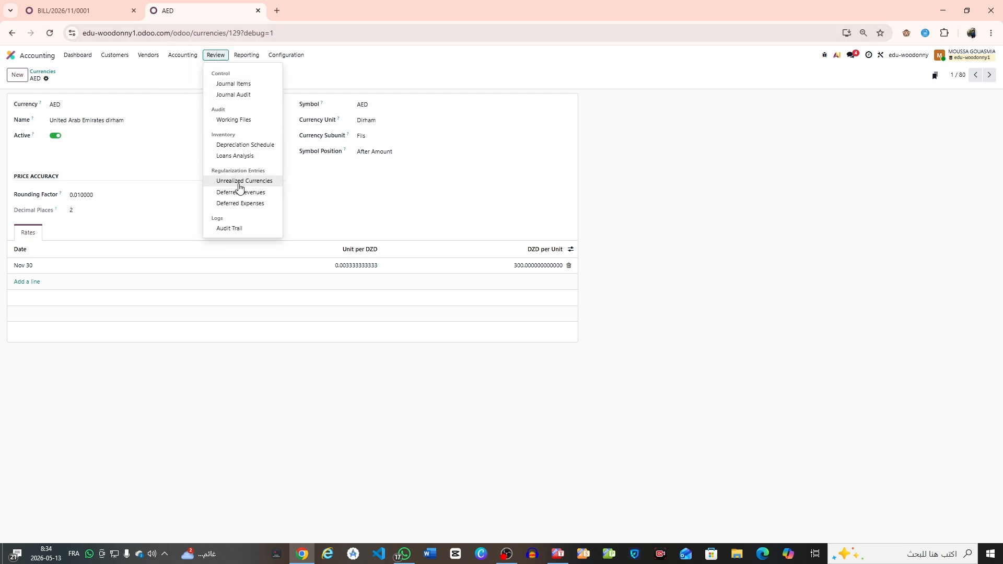
{"action": "left_click", "coordinate": [239, 181]}
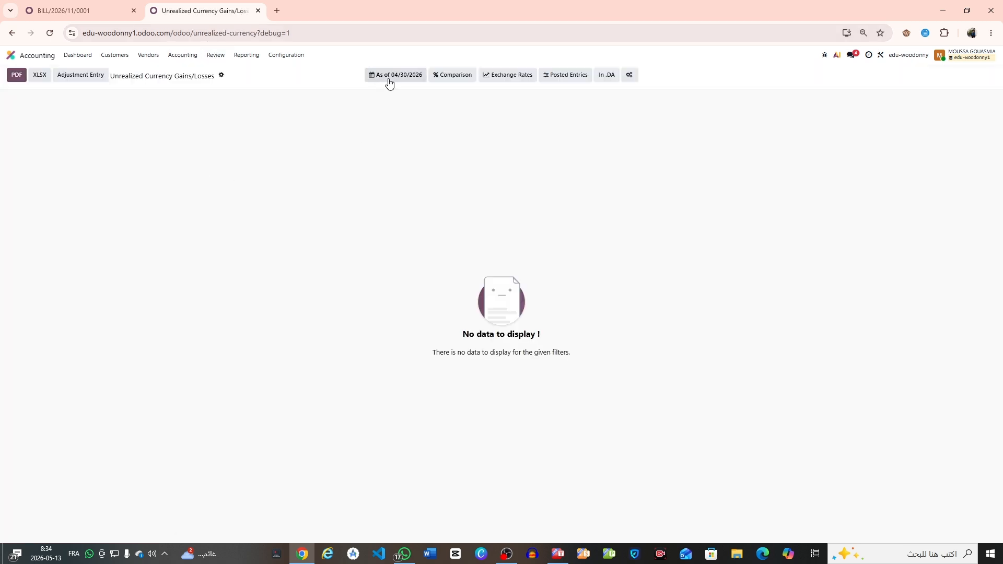
{"action": "left_click", "coordinate": [389, 82]}
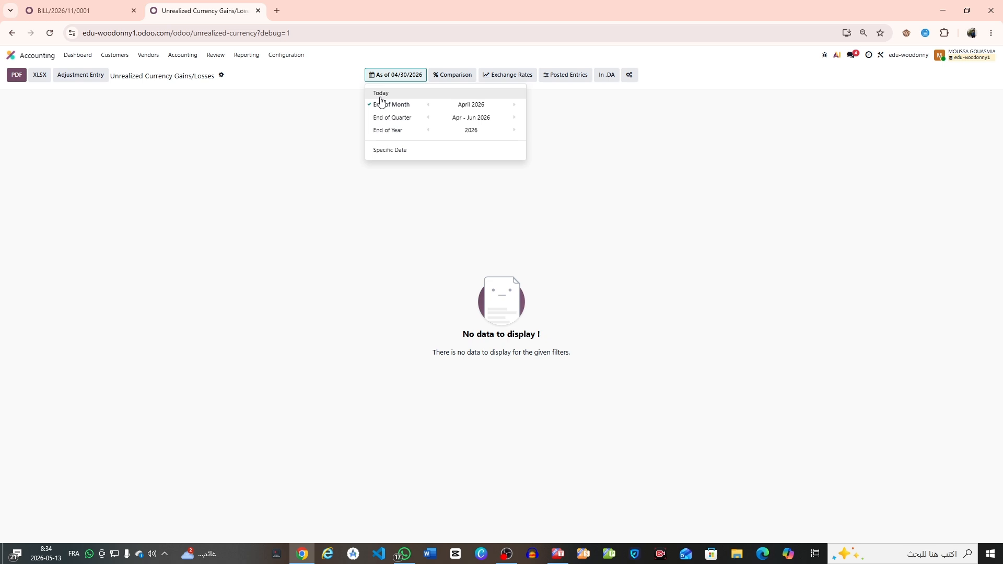
{"action": "left_click", "coordinate": [381, 93]}
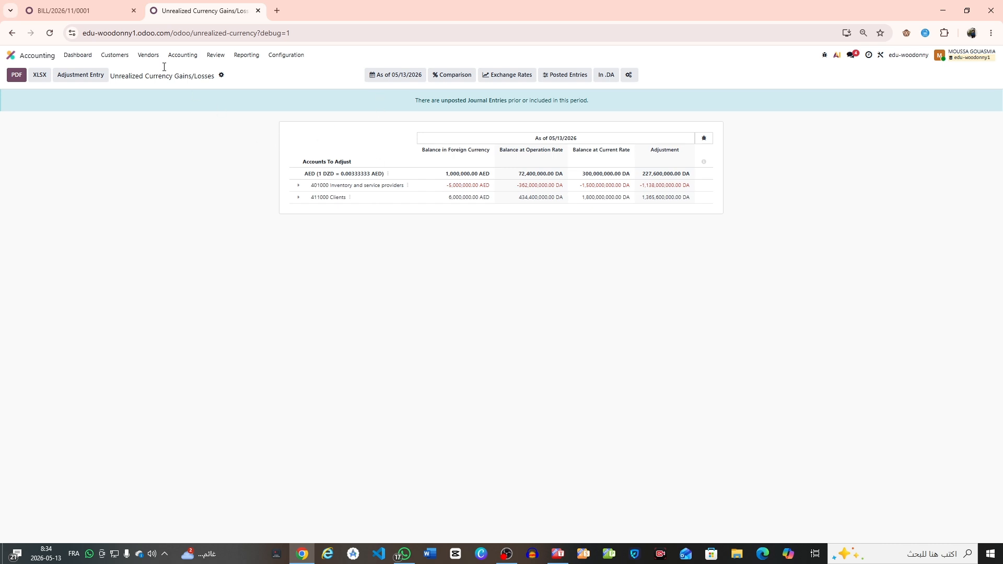
- Check the posted bill's date, then try entering 16112026 as the specific date of the unrealized currency report
{"action": "left_click", "coordinate": [76, 10]}
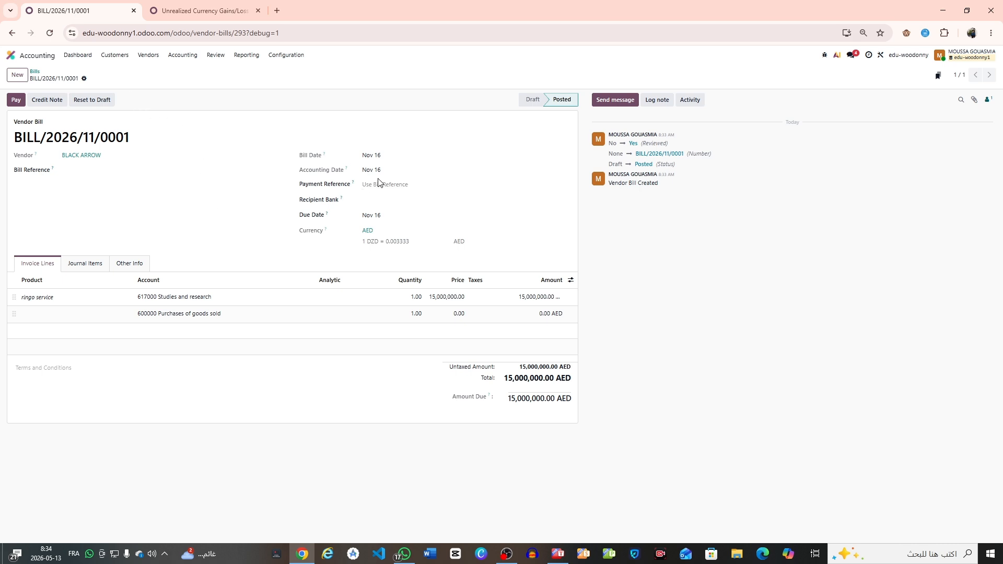
{"action": "left_click", "coordinate": [189, 8]}
{"action": "left_click", "coordinate": [393, 75]}
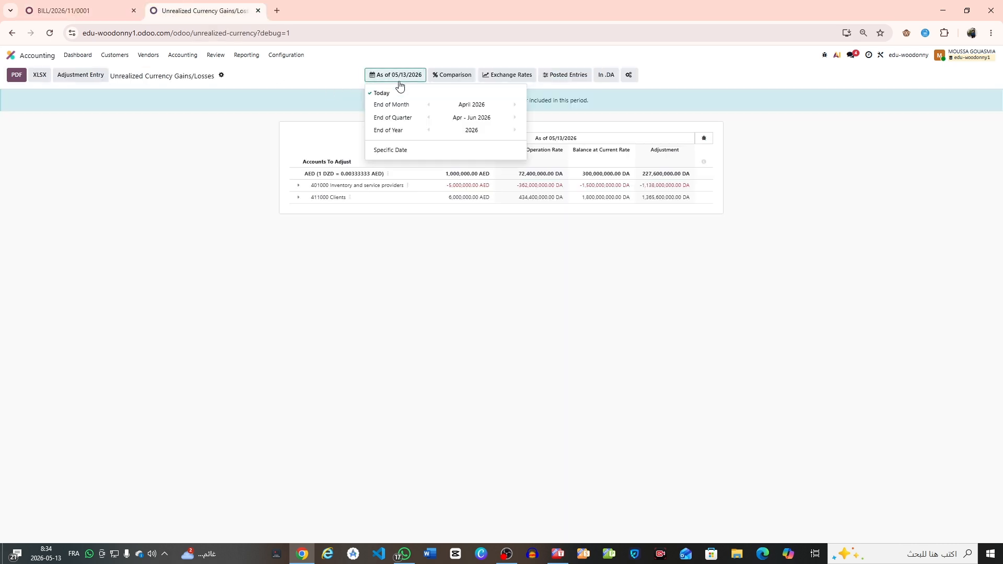
{"action": "left_click", "coordinate": [398, 151]}
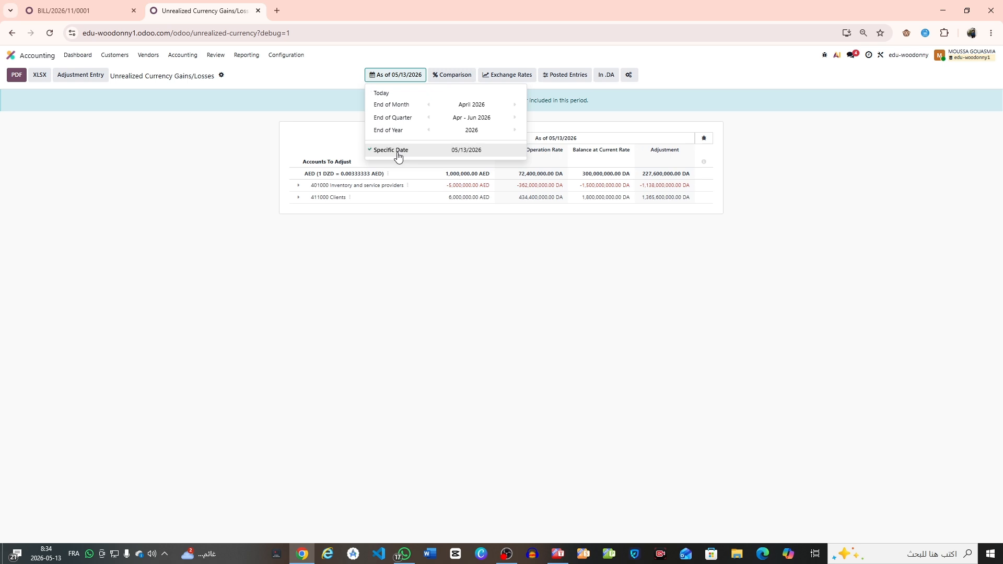
{"action": "left_click", "coordinate": [463, 156]}
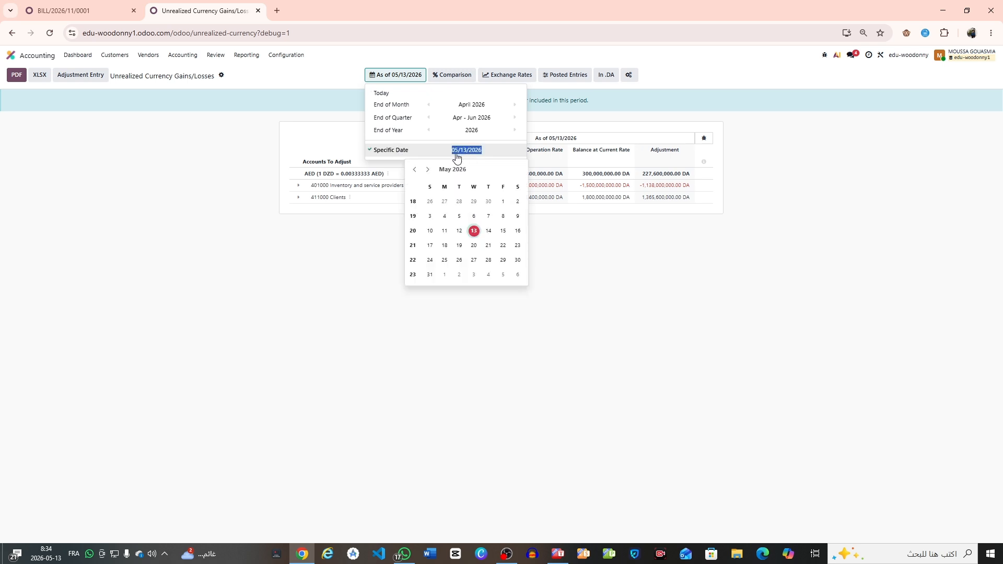
{"action": "type", "text": "16"}
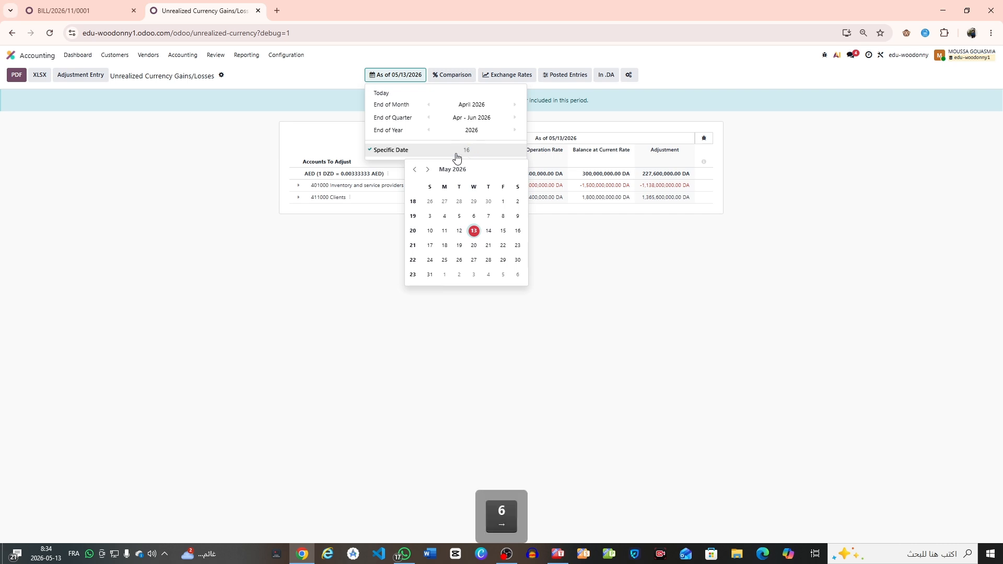
{"action": "type", "text": "112026"}
{"action": "key", "text": "Return"}
- Set the specific date of the Unrealized Currency Gains/Losses report to November 16, 2026
{"action": "left_click", "coordinate": [456, 151]}
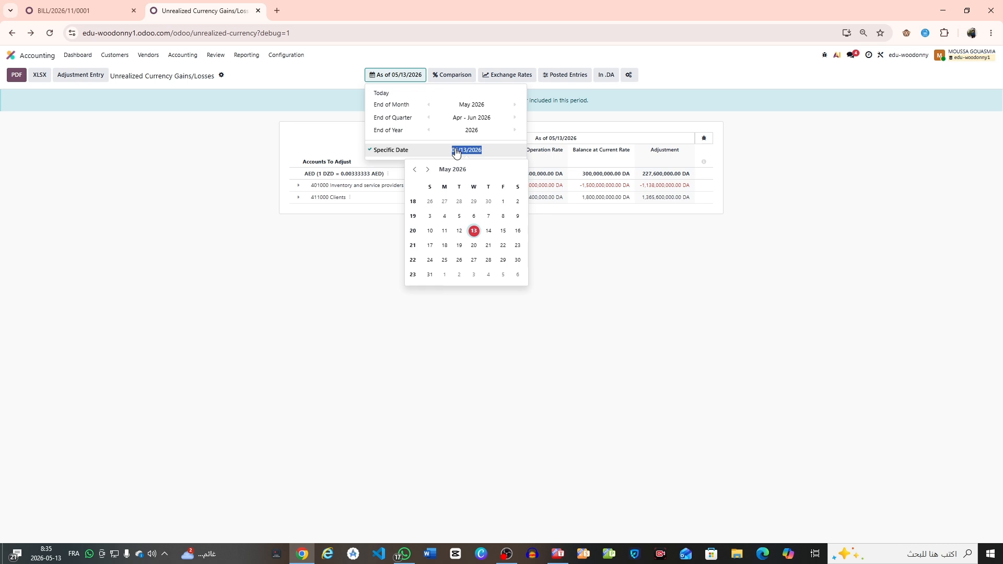
{"action": "left_click", "coordinate": [428, 170]}
{"action": "left_click", "coordinate": [428, 170]}
{"action": "left_click", "coordinate": [428, 169]}
{"action": "left_click", "coordinate": [428, 170]}
{"action": "left_click", "coordinate": [429, 169]}
{"action": "left_click", "coordinate": [429, 170]}
{"action": "left_click", "coordinate": [444, 231]}
- Expand account 401000 Inventory and service providers and examine the foreign currency balance of BILL/2026/11/0001
{"action": "left_click", "coordinate": [295, 189]}
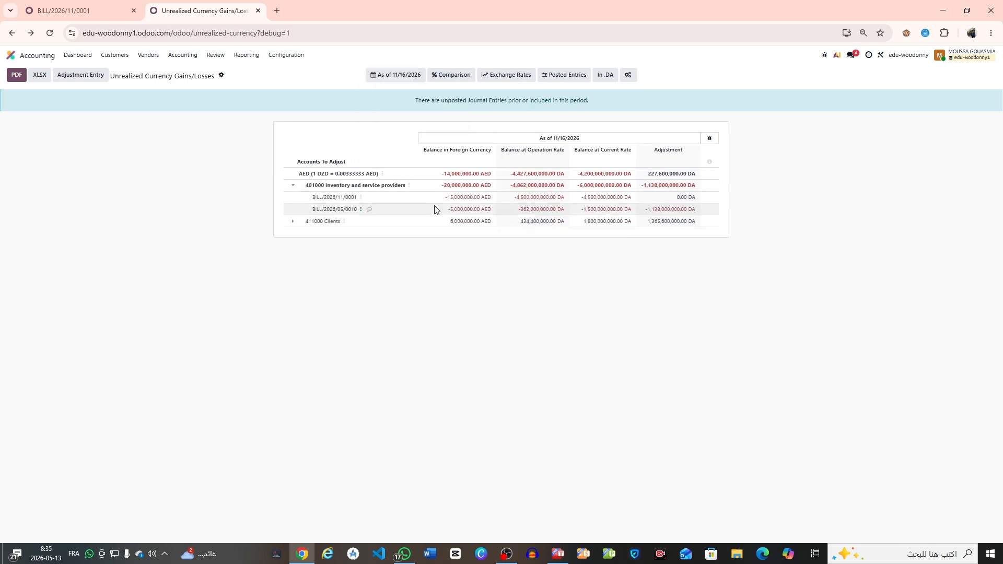
{"action": "double_click", "coordinate": [456, 199]}
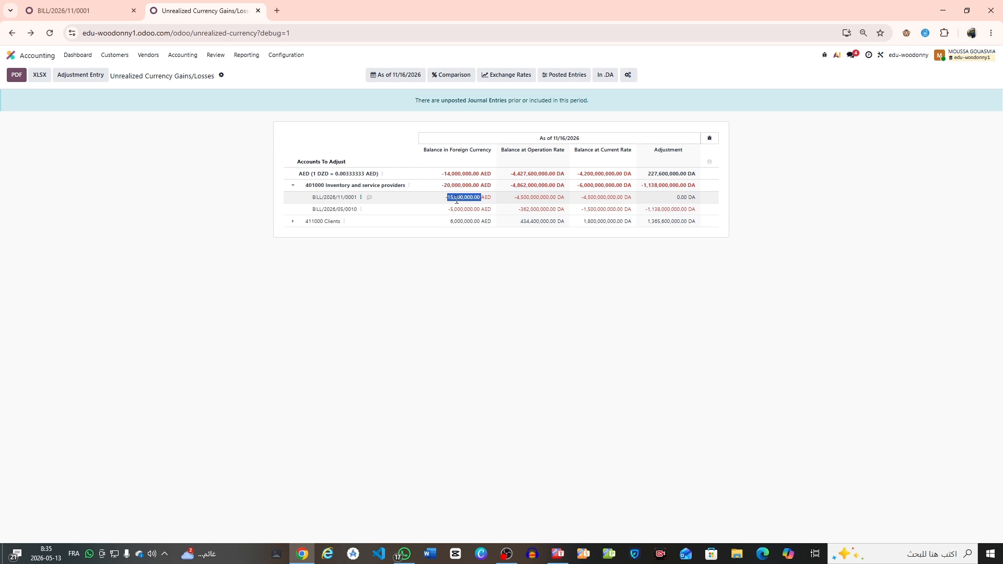
{"action": "triple_click", "coordinate": [456, 198]}
{"action": "triple_click", "coordinate": [456, 199]}
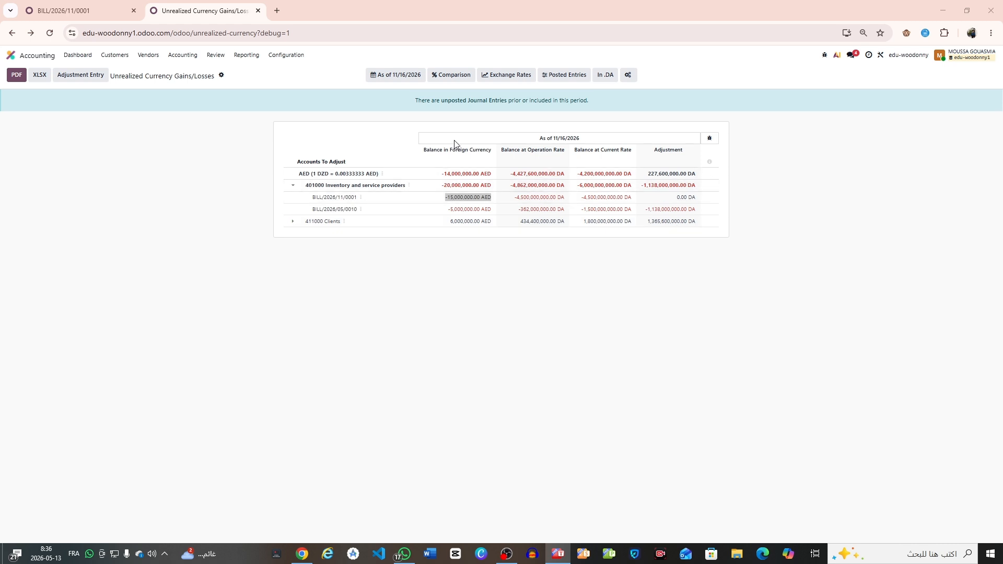
{"action": "left_click", "coordinate": [461, 196]}
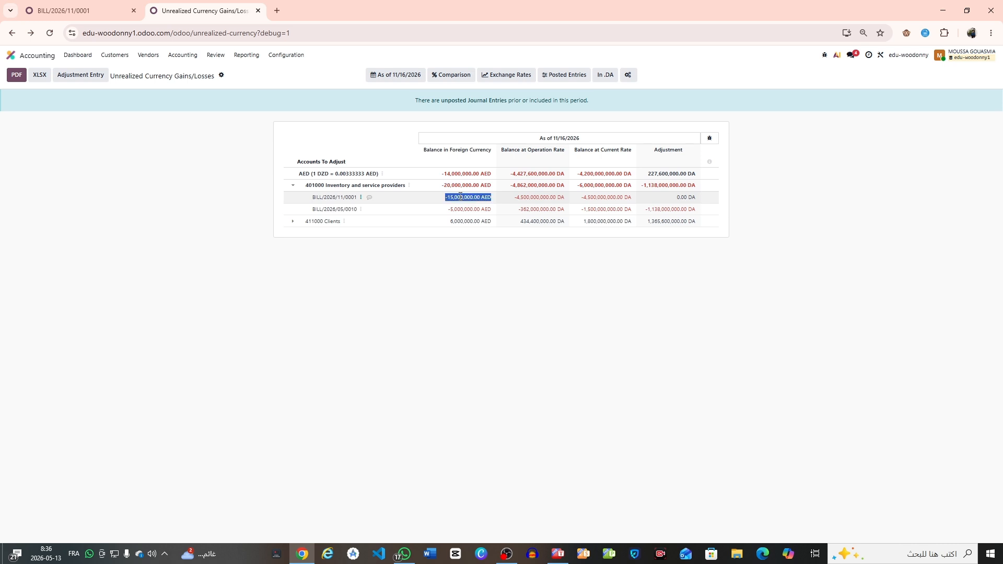
- Examine the operation-rate balance, current-rate balance and adjustment of BILL/2026/11/0001 in the report
{"action": "triple_click", "coordinate": [518, 197]}
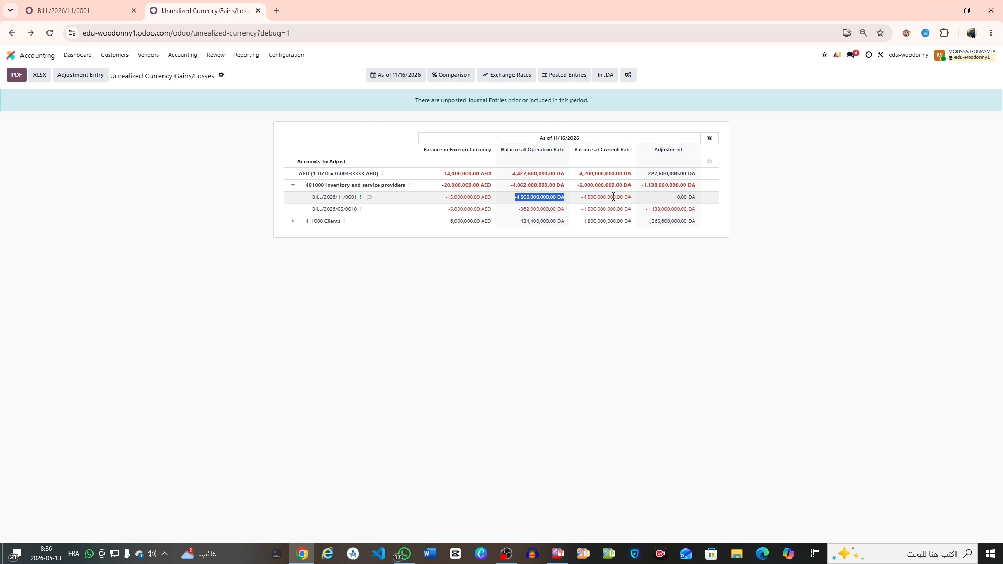
{"action": "triple_click", "coordinate": [614, 196]}
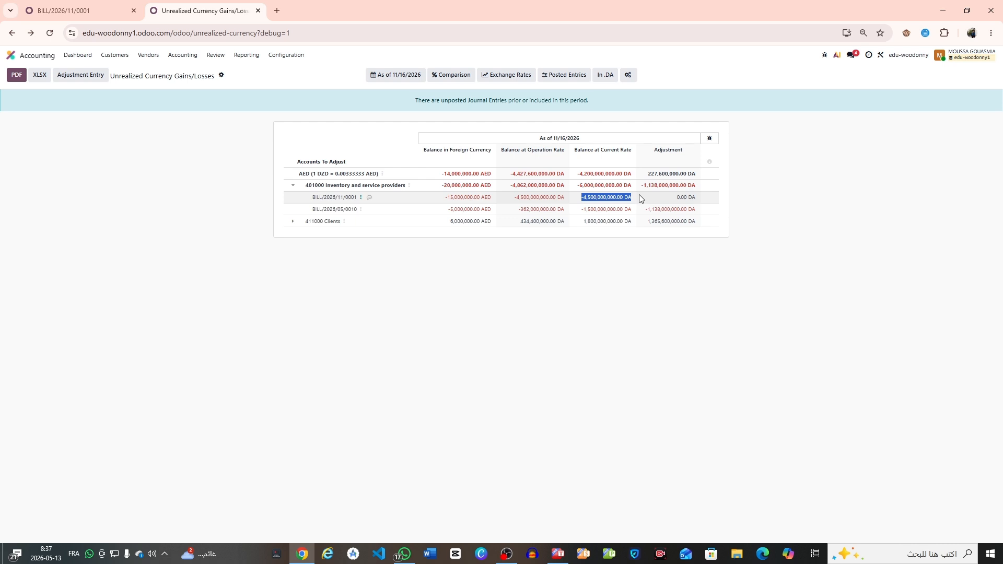
{"action": "triple_click", "coordinate": [667, 202]}
{"action": "triple_click", "coordinate": [587, 201]}
{"action": "left_click", "coordinate": [585, 201]}
{"action": "double_click", "coordinate": [546, 198]}
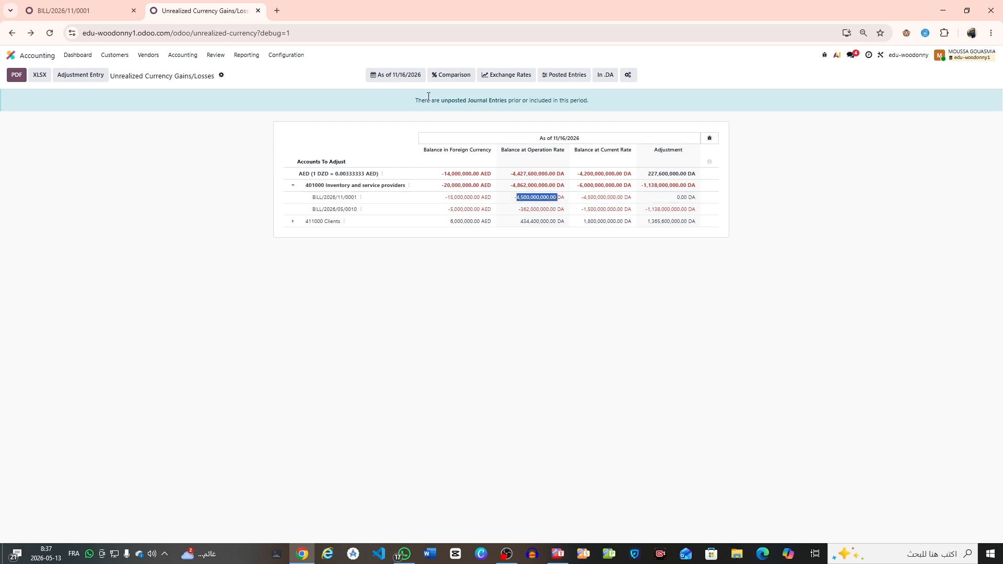
- Try a specific-date comparison on the report and check the adjustment of BILL/2026/11/0001
{"action": "left_click", "coordinate": [452, 74]}
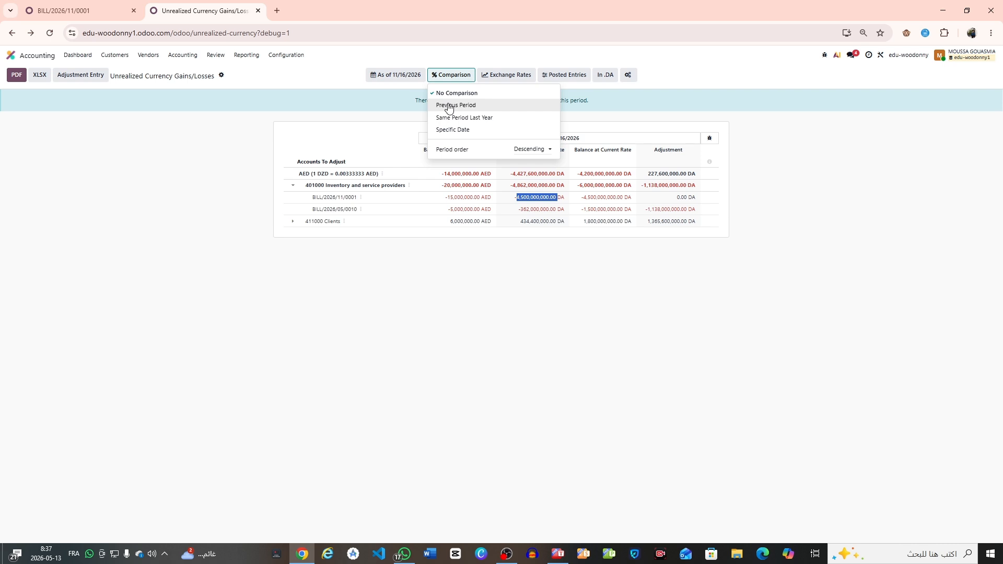
{"action": "left_click", "coordinate": [451, 130]}
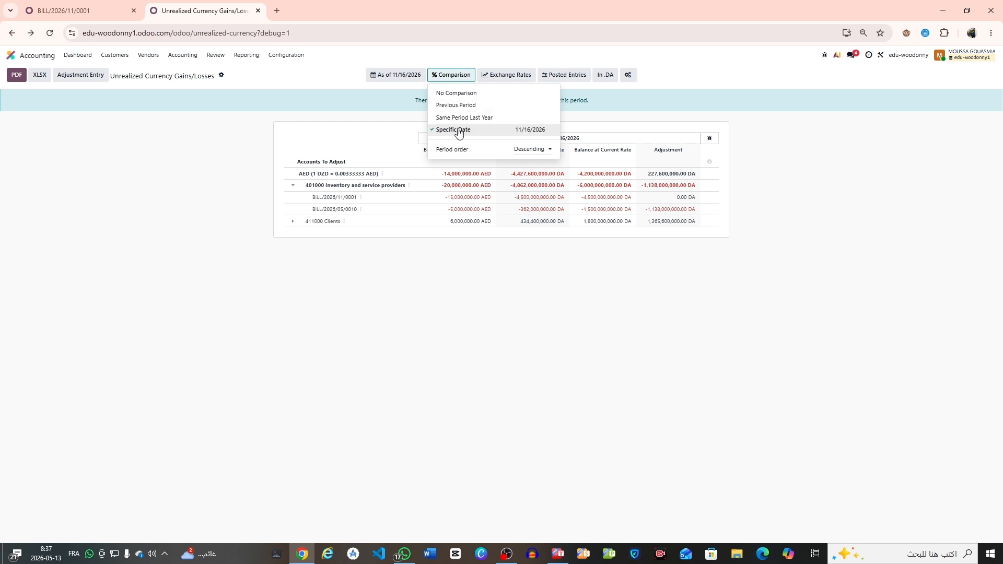
{"action": "left_click", "coordinate": [528, 131]}
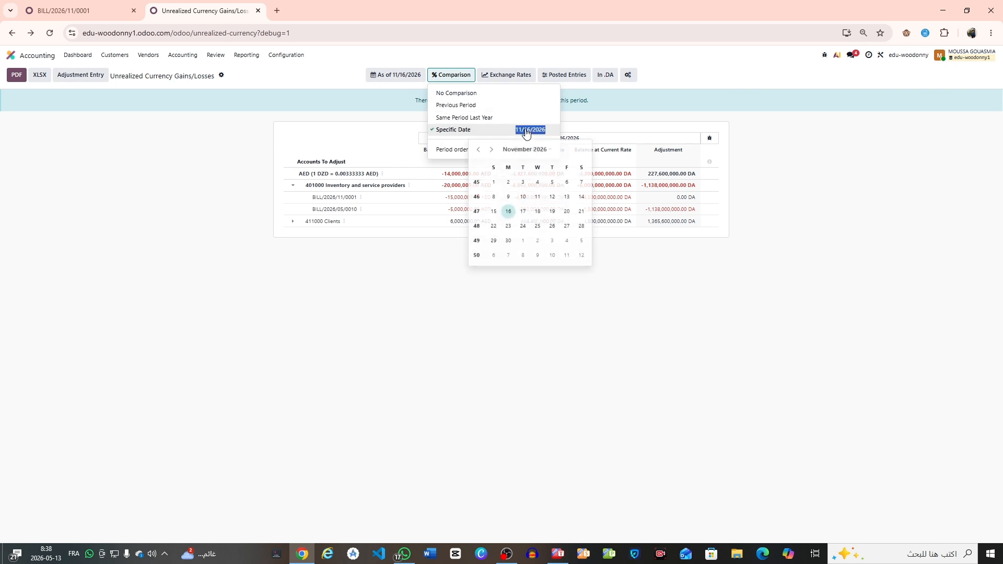
{"action": "left_click", "coordinate": [620, 193]}
{"action": "triple_click", "coordinate": [653, 199]}
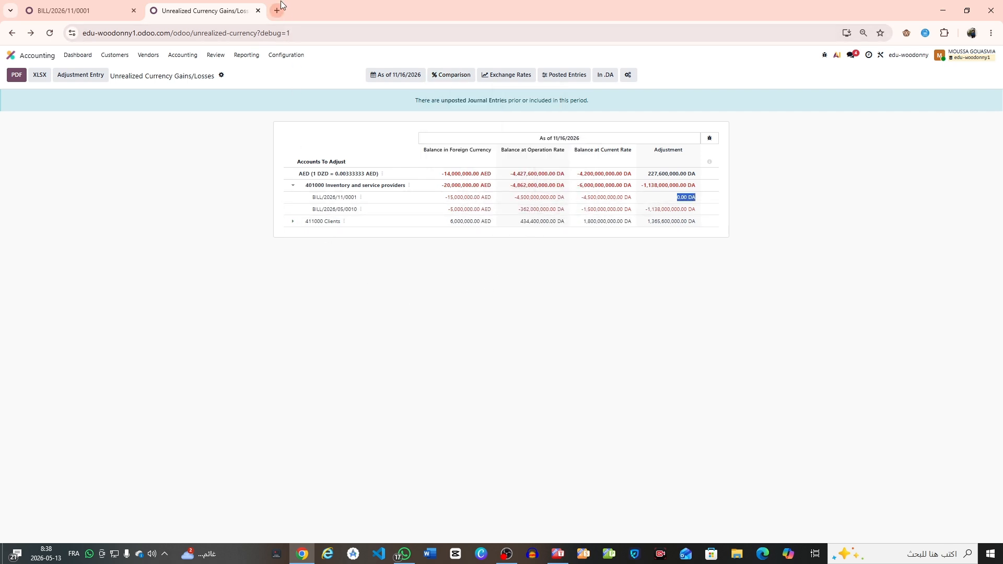
- Copy the report's web address and open the Unrealized Currency Gains/Losses report in a new browser tab
{"action": "left_click", "coordinate": [235, 34]}
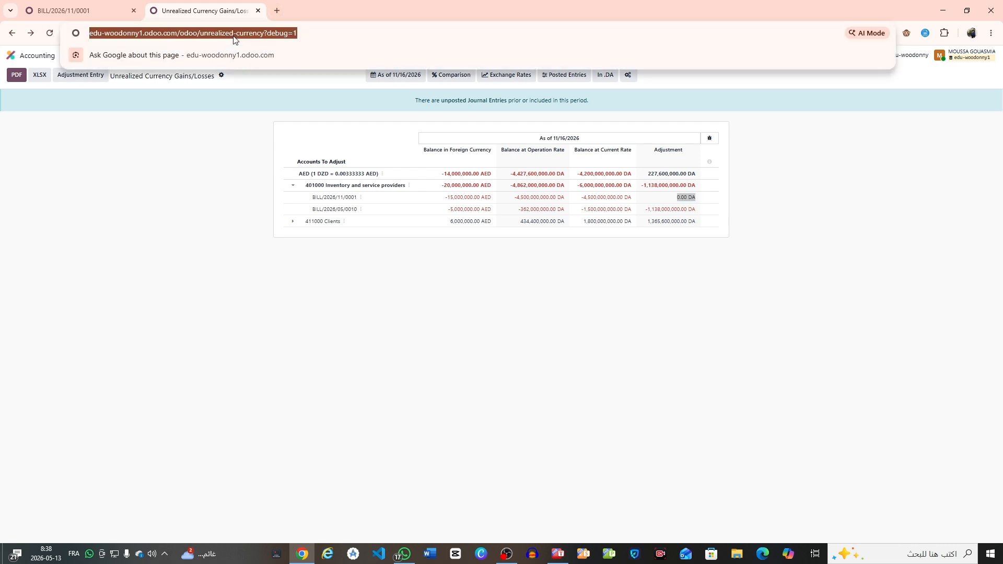
{"action": "right_click", "coordinate": [235, 37]}
{"action": "left_click", "coordinate": [269, 134]}
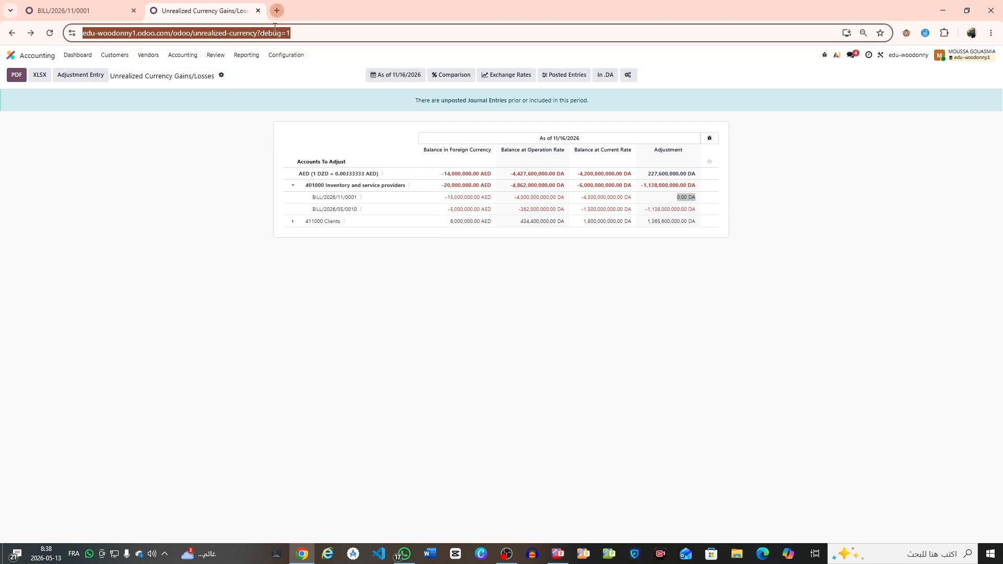
{"action": "left_click", "coordinate": [277, 10]}
{"action": "right_click", "coordinate": [269, 34]}
{"action": "left_click", "coordinate": [299, 146]}
{"action": "key", "text": "Return"}
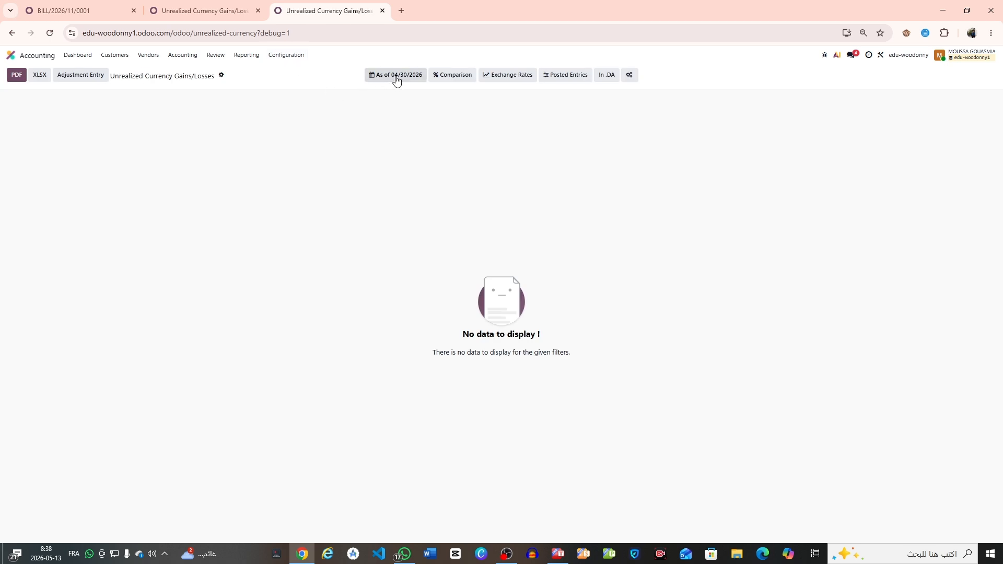
- Open the AED currency record from the currencies configuration in the new browser tab
{"action": "left_click", "coordinate": [396, 79]}
{"action": "left_click", "coordinate": [83, 124]}
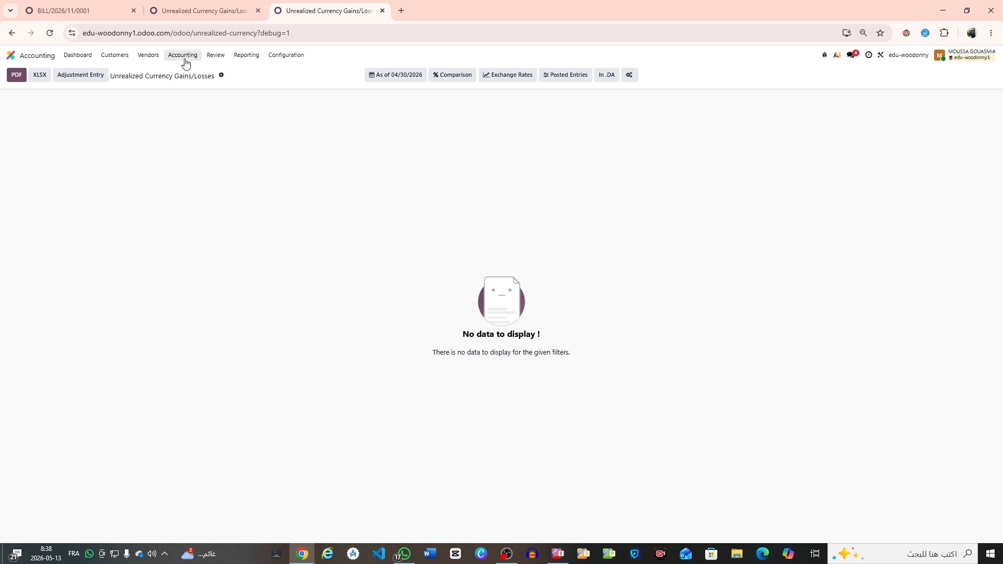
{"action": "left_click", "coordinate": [286, 55]}
{"action": "left_click", "coordinate": [300, 128]}
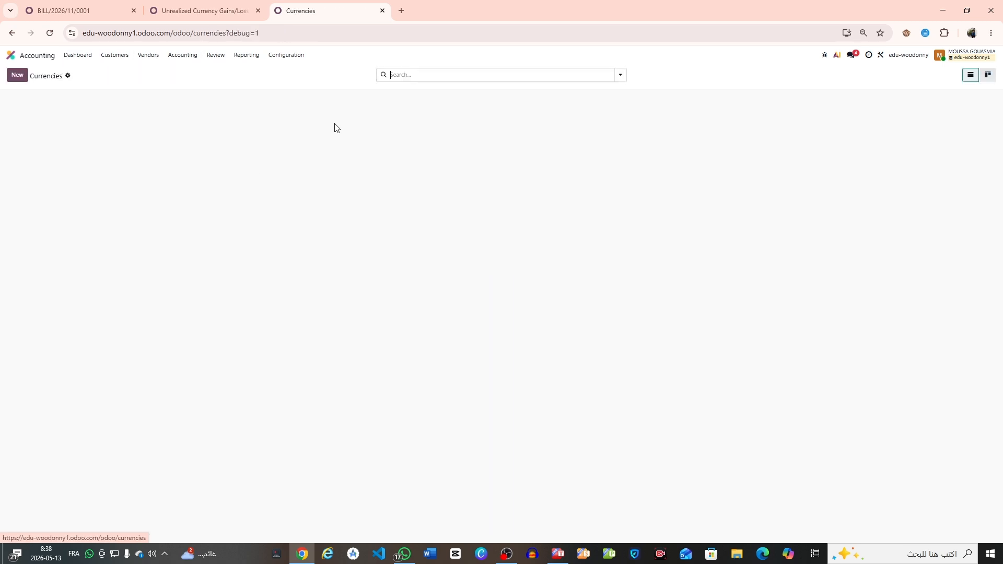
{"action": "left_click", "coordinate": [437, 116]}
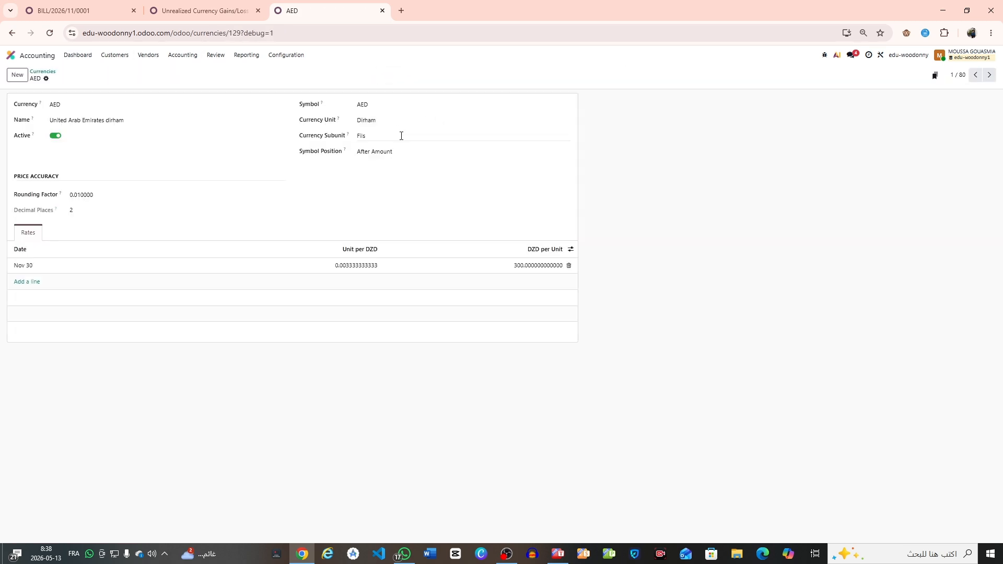
- Add an AED rate dated May 13, 2026 of 200 DZD per unit and delete the extra blank rate line
{"action": "left_click", "coordinate": [30, 286]}
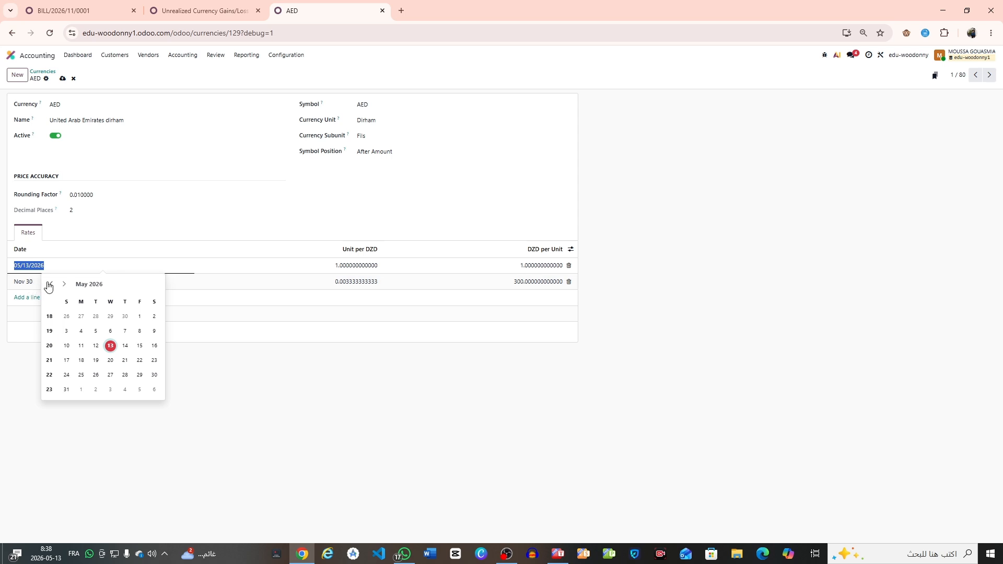
{"action": "left_click", "coordinate": [109, 349]}
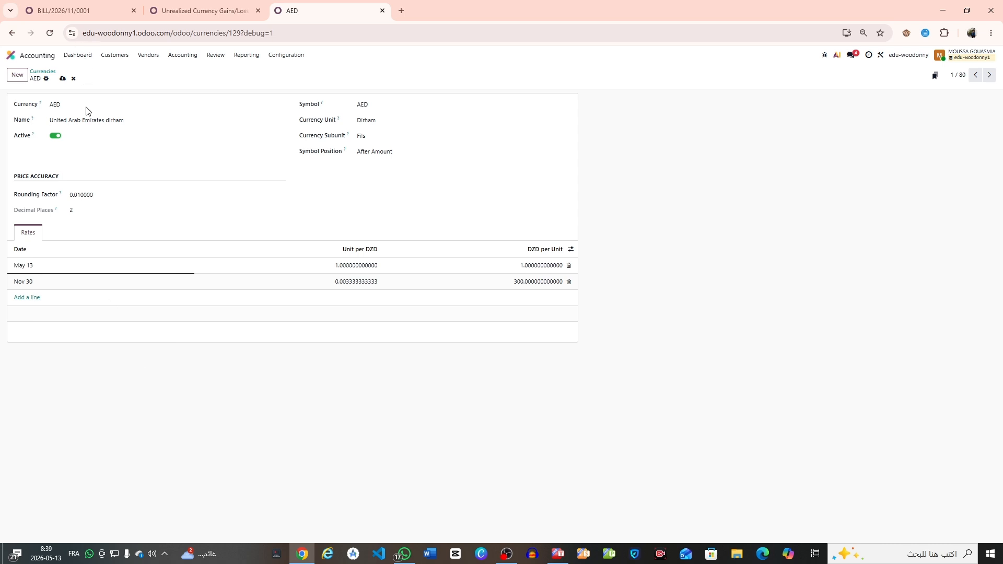
{"action": "left_click", "coordinate": [524, 267]}
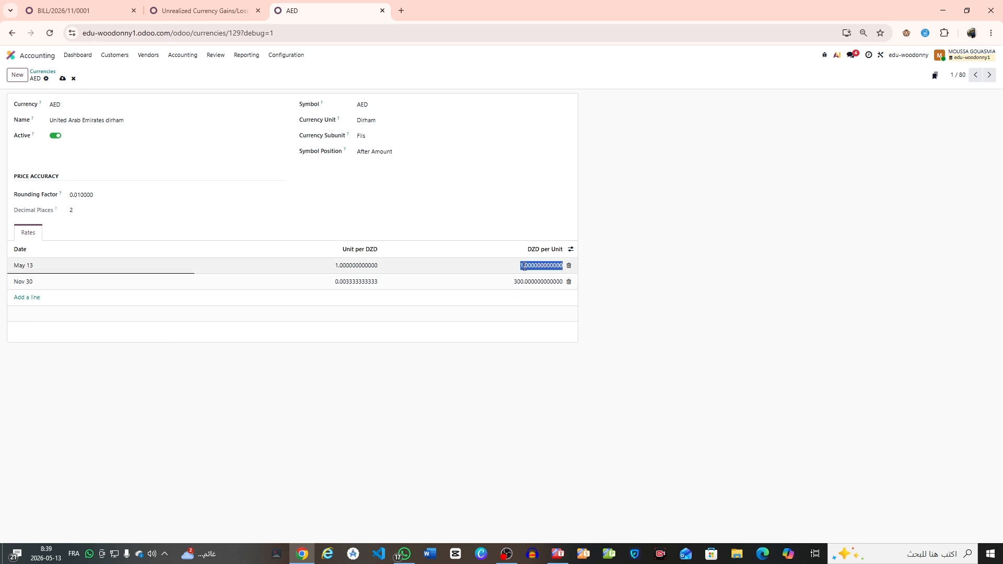
{"action": "type", "text": "200"}
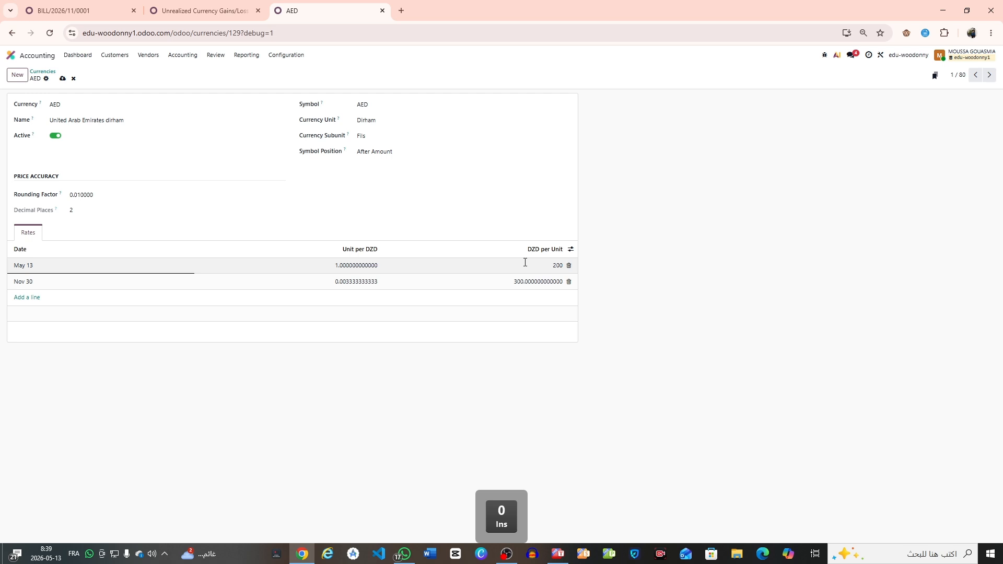
{"action": "key", "text": "Return"}
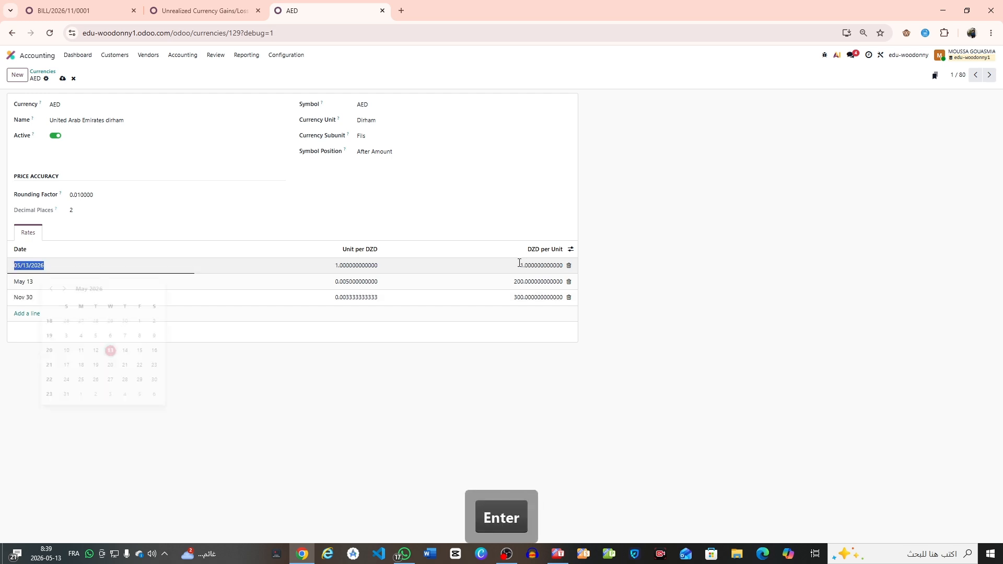
{"action": "left_click", "coordinate": [568, 265]}
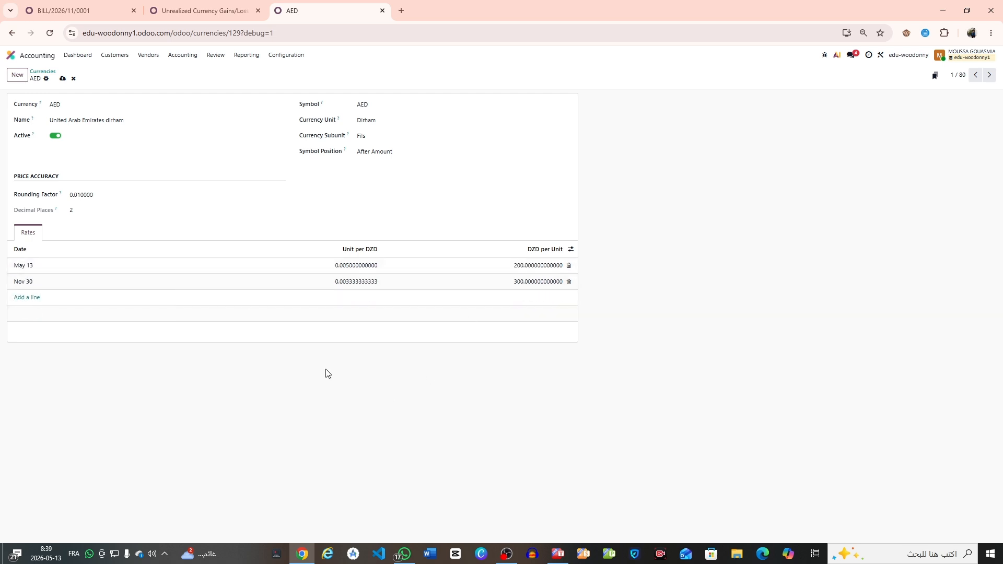
- Reset vendor bill BILL/2026/11/0001 to draft and set its bill date to May 13, 2026
{"action": "left_click", "coordinate": [79, 6]}
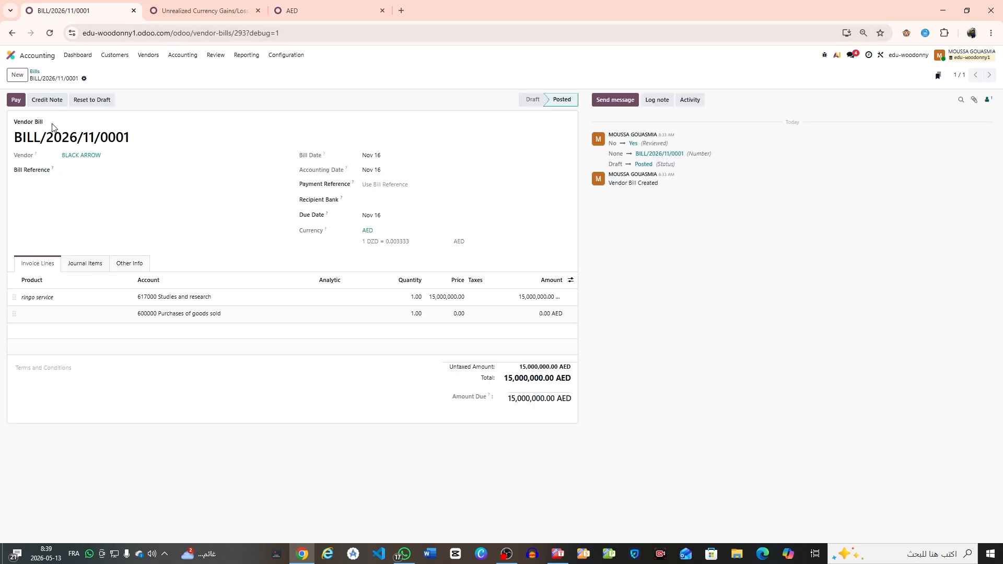
{"action": "left_click", "coordinate": [94, 100]}
{"action": "left_click", "coordinate": [385, 160]}
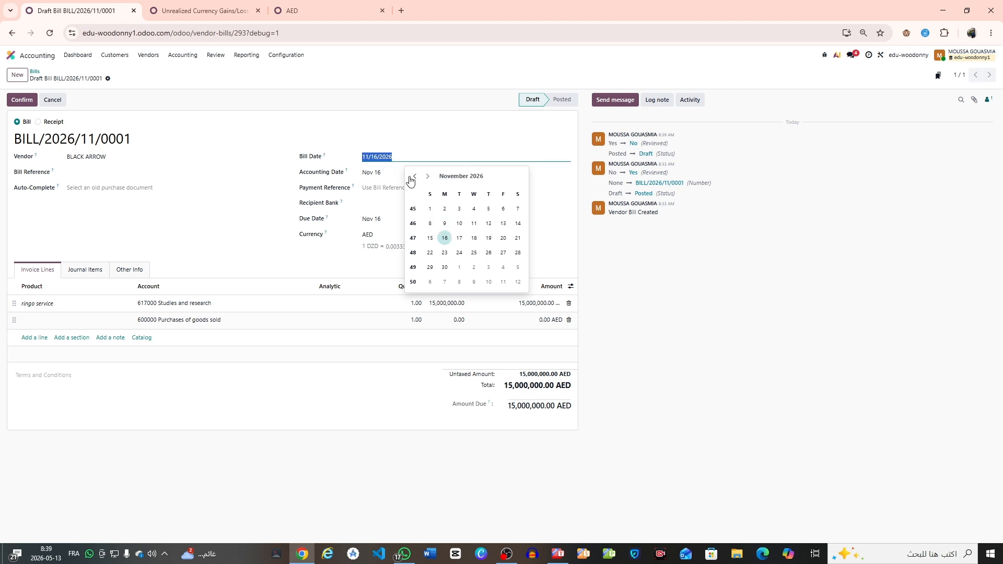
{"action": "left_click", "coordinate": [412, 178]}
{"action": "left_click", "coordinate": [412, 177]}
{"action": "left_click", "coordinate": [411, 177]}
{"action": "left_click", "coordinate": [412, 177]}
{"action": "left_click", "coordinate": [412, 178]}
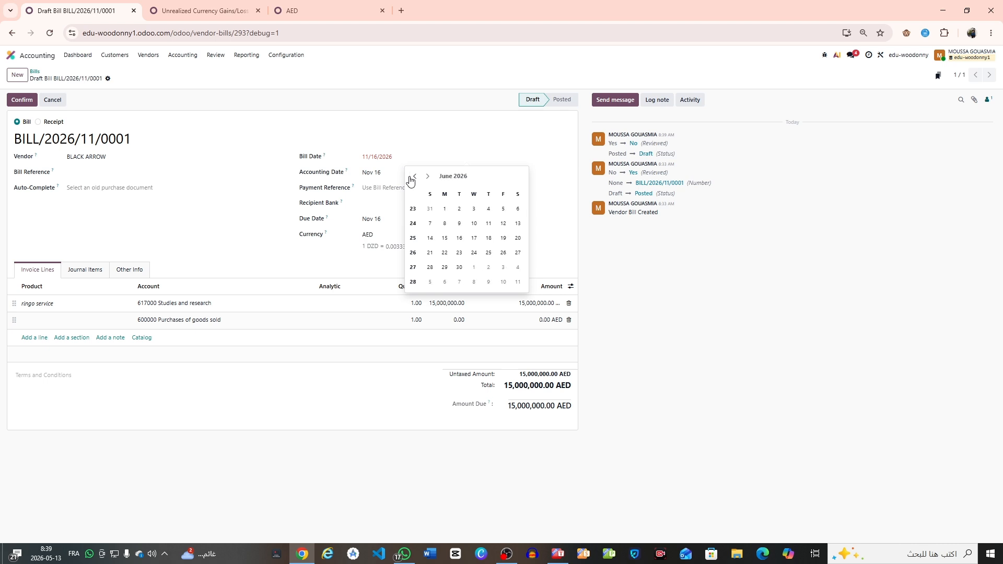
{"action": "left_click", "coordinate": [410, 178]}
{"action": "left_click", "coordinate": [474, 237]}
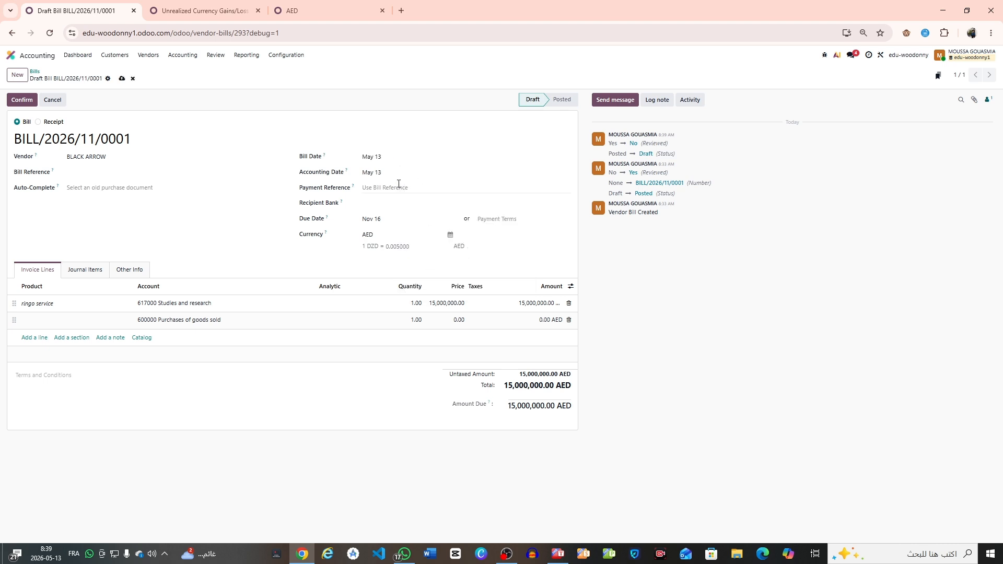
- Set the bill's due date to May 13, 2026 and save the bill
{"action": "left_click", "coordinate": [377, 221]}
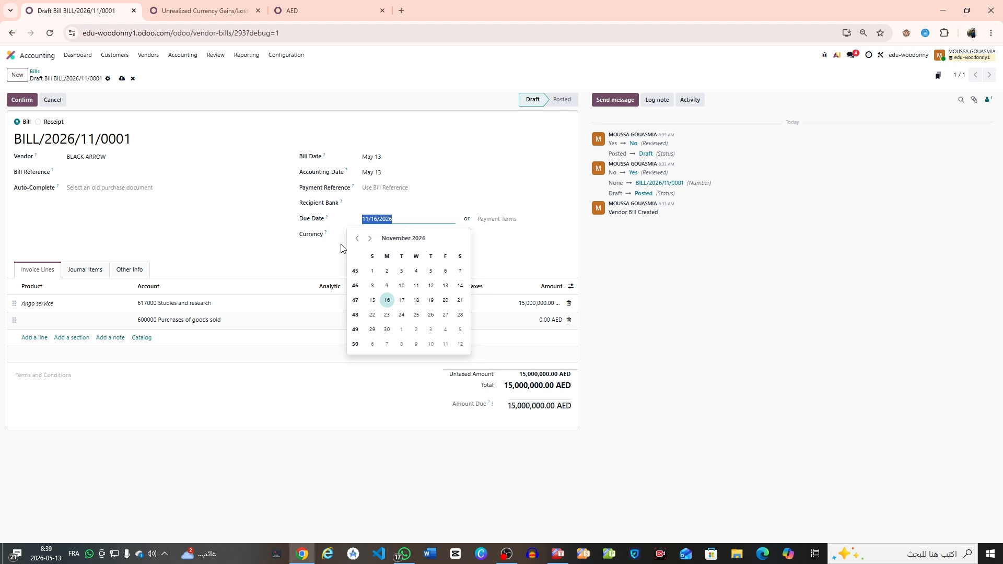
{"action": "left_click", "coordinate": [357, 239]}
{"action": "left_click", "coordinate": [357, 238]}
{"action": "left_click", "coordinate": [358, 239]}
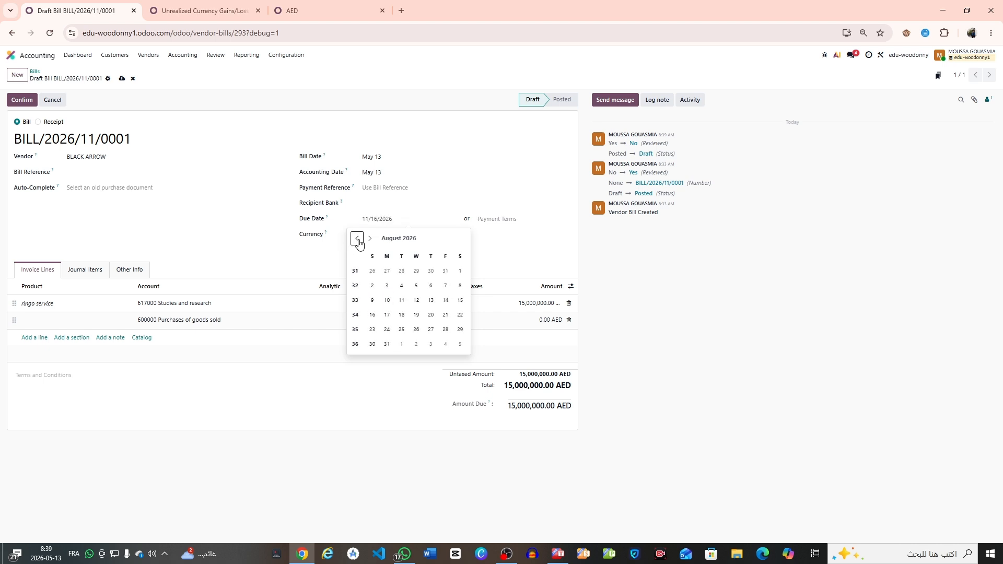
{"action": "left_click", "coordinate": [357, 238]}
{"action": "left_click", "coordinate": [358, 238]}
{"action": "left_click", "coordinate": [357, 238]}
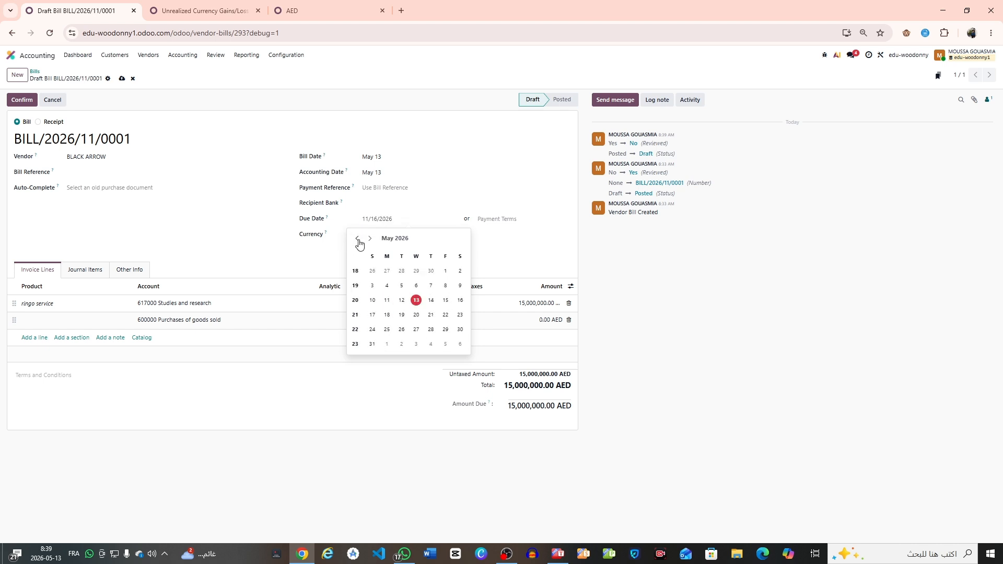
{"action": "left_click", "coordinate": [416, 300]}
{"action": "left_click", "coordinate": [121, 79]}
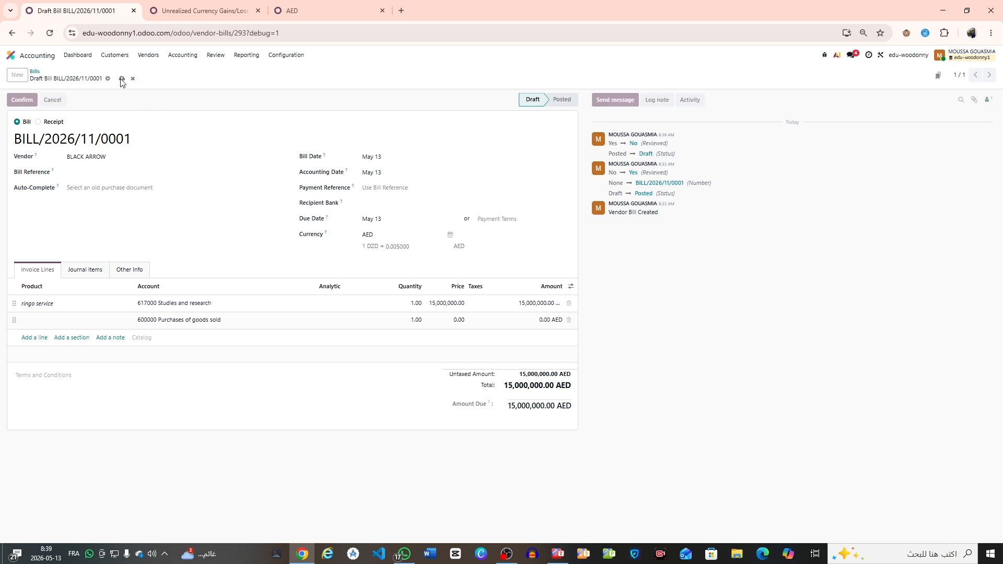
- Try to confirm the bill, dismiss the error dialog, and save the bill number as BILL/2026/05/0001
{"action": "left_click", "coordinate": [9, 102]}
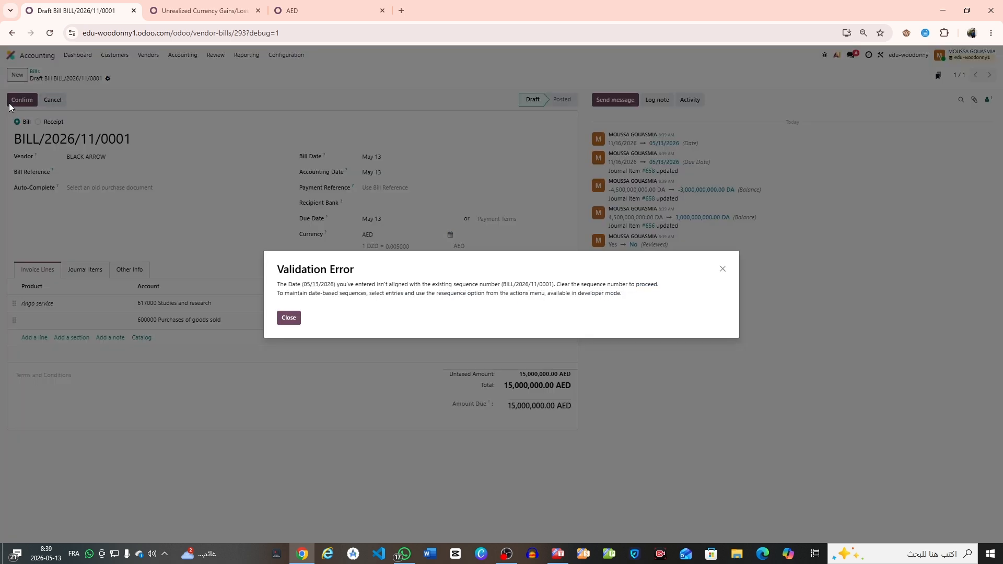
{"action": "left_click", "coordinate": [289, 318]}
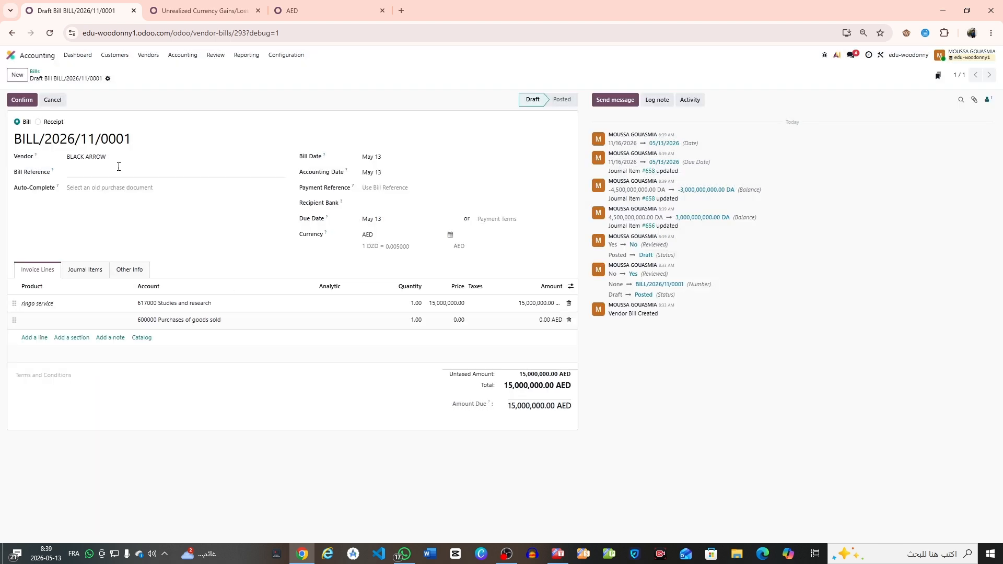
{"action": "left_click", "coordinate": [83, 144]}
{"action": "left_click_drag", "start_coordinate": [81, 142], "coordinate": [95, 139]}
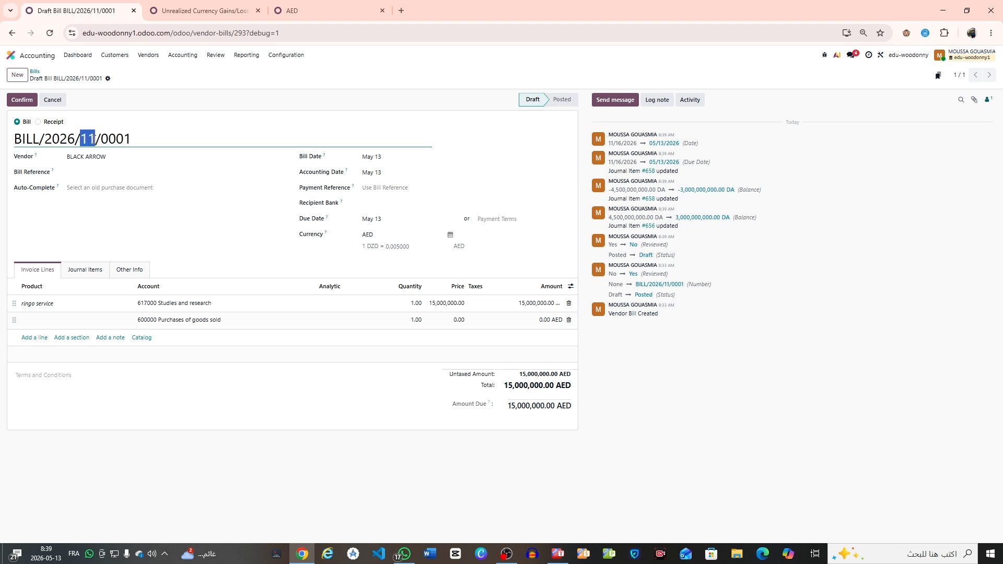
{"action": "type", "text": "05"}
{"action": "left_click", "coordinate": [121, 79]}
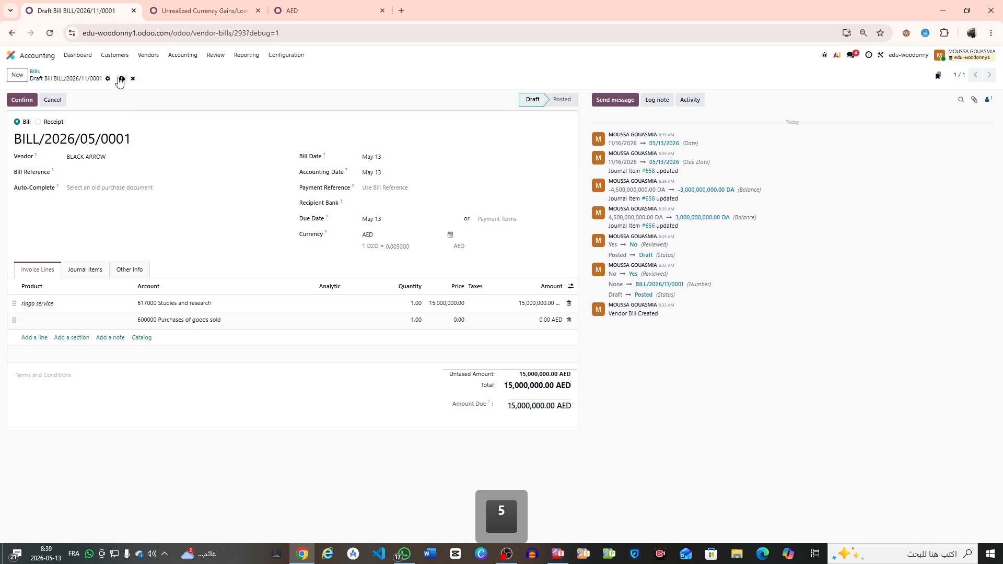
- Change the bill number to BILL/2026/05/0025, save it and confirm the bill
{"action": "left_click", "coordinate": [125, 149]}
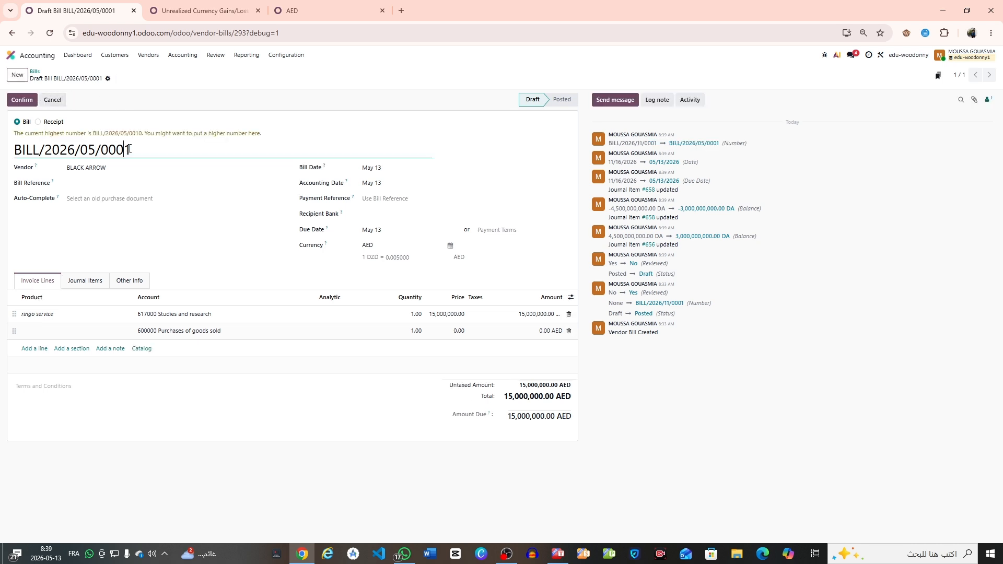
{"action": "left_click_drag", "start_coordinate": [127, 150], "coordinate": [128, 150]}
{"action": "left_click", "coordinate": [117, 150]}
{"action": "type", "text": "25"}
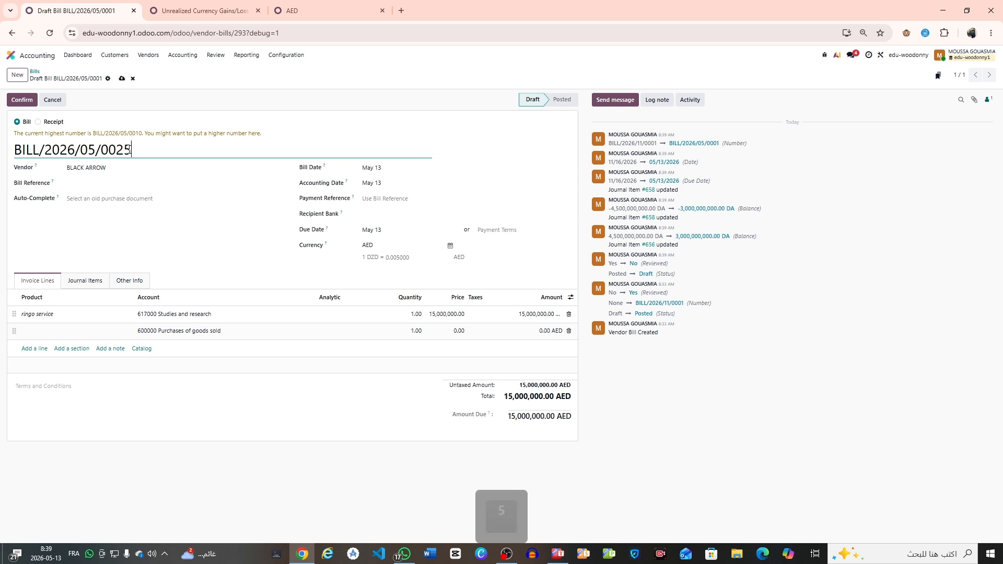
{"action": "left_click", "coordinate": [121, 78]}
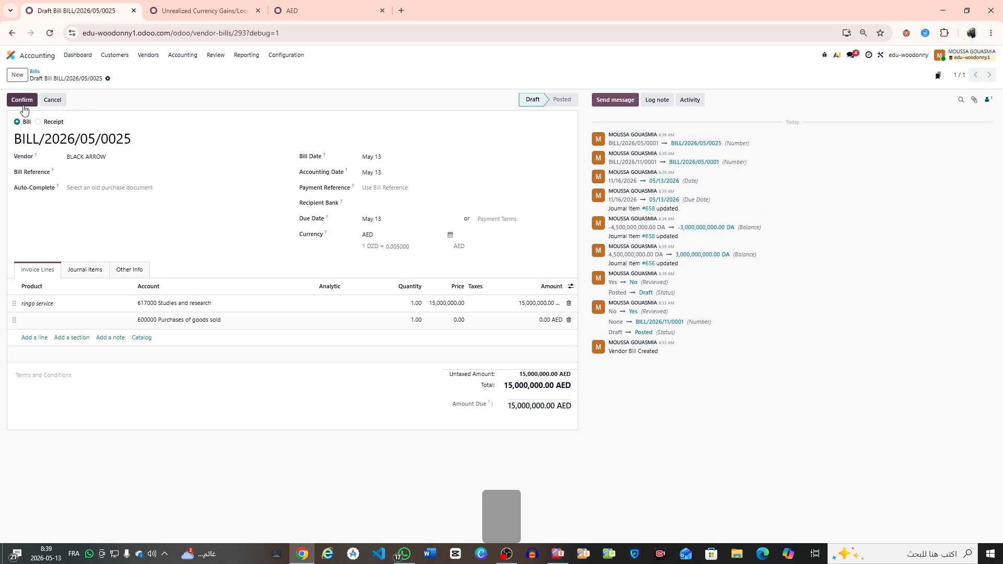
{"action": "left_click", "coordinate": [21, 101]}
- Reload the Unrealized Currency Gains/Losses report and examine the adjustment and operation-rate balance of BILL/2026/05/0025
{"action": "left_click", "coordinate": [205, 6]}
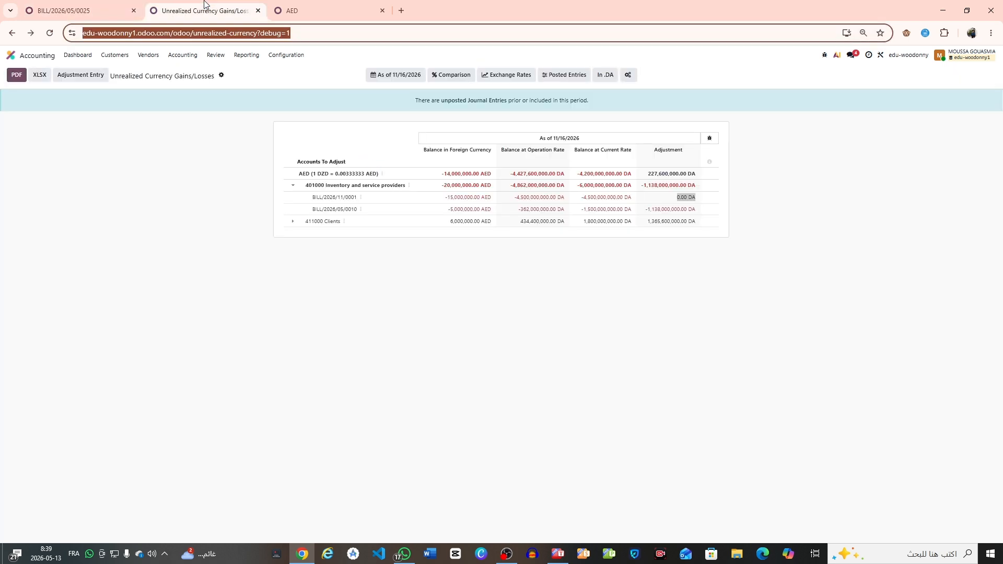
{"action": "left_click", "coordinate": [48, 33]}
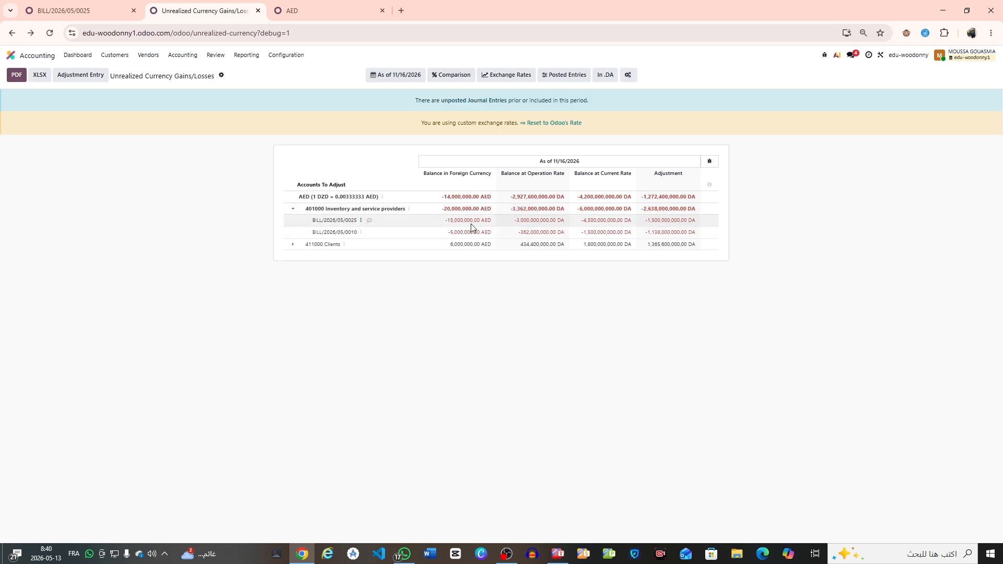
{"action": "triple_click", "coordinate": [662, 221]}
{"action": "triple_click", "coordinate": [661, 221]}
{"action": "double_click", "coordinate": [533, 221]}
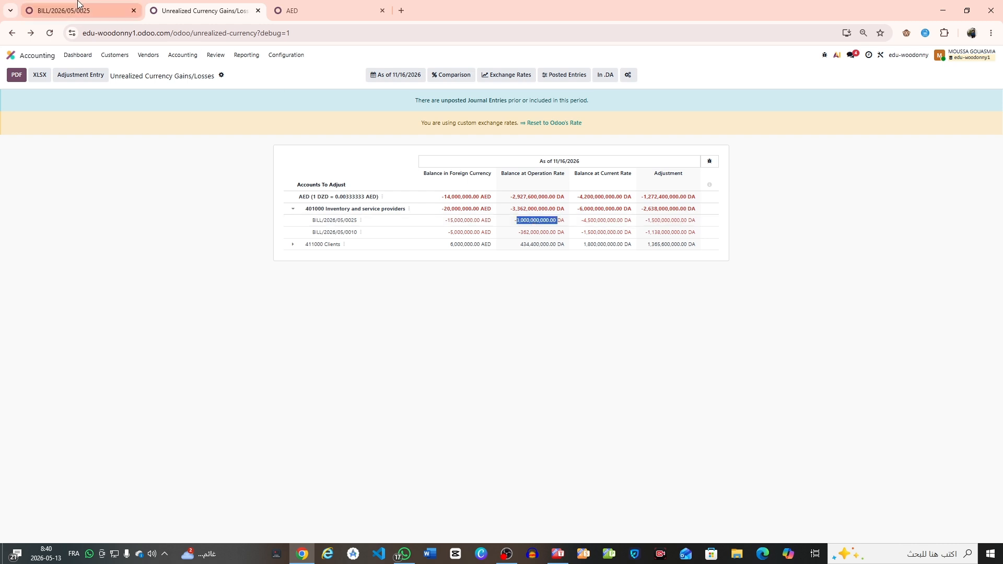
- Check the posted bill and the AED currency's May 13 rate against the report's balance at operation rate
{"action": "left_click", "coordinate": [72, 5]}
{"action": "left_click", "coordinate": [228, 6]}
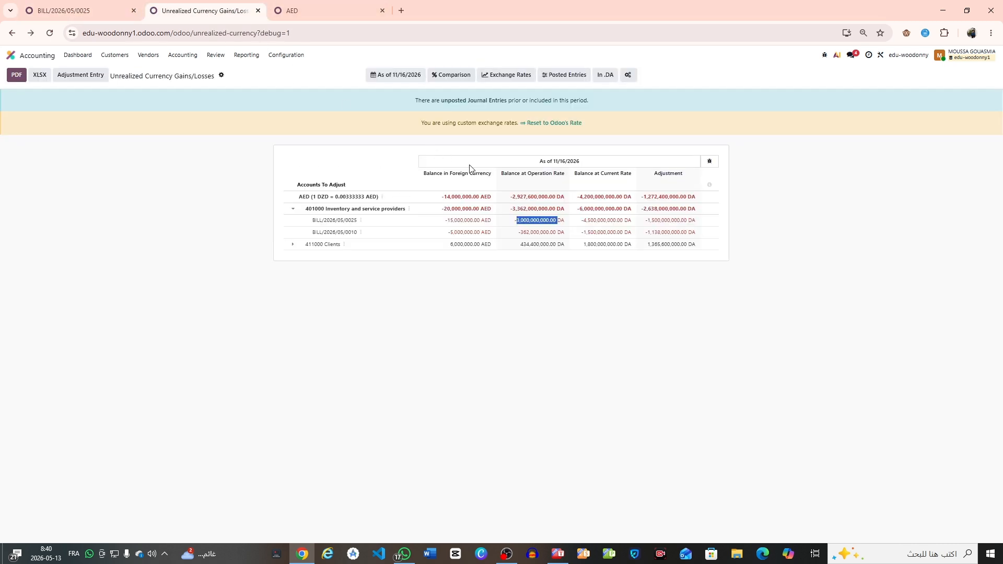
{"action": "left_click", "coordinate": [22, 3]}
{"action": "left_click", "coordinate": [287, 11]}
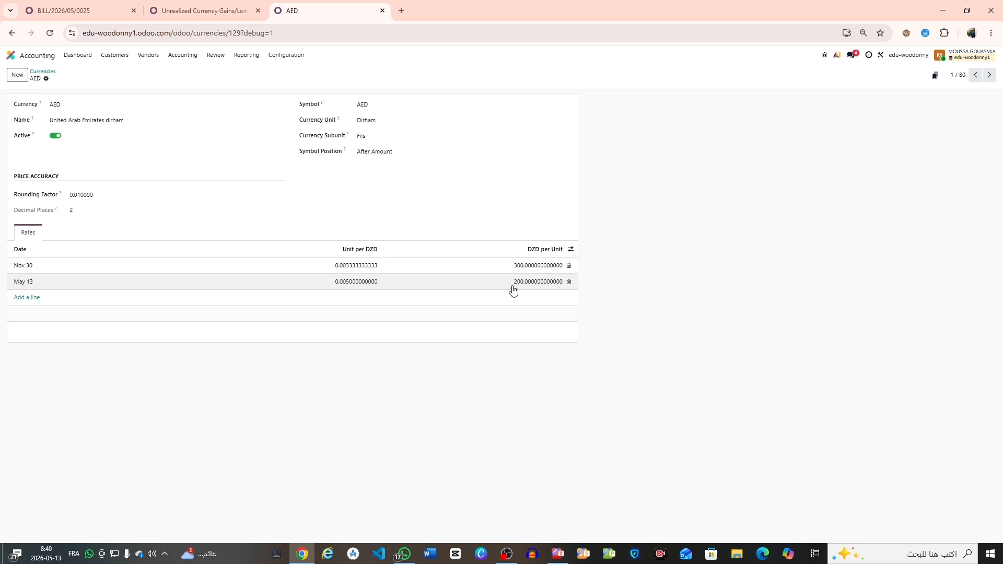
{"action": "left_click", "coordinate": [58, 8]}
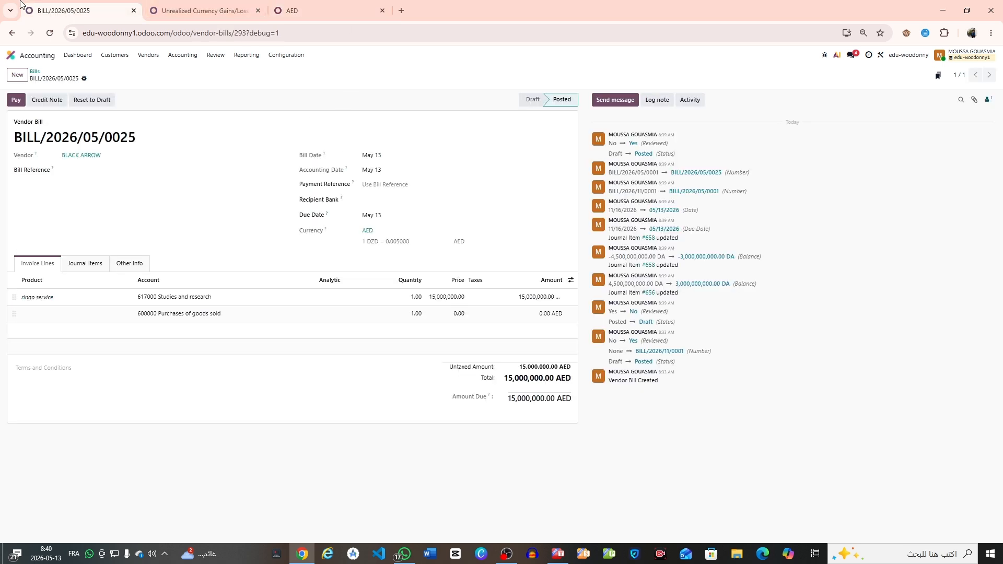
{"action": "left_click", "coordinate": [199, 10]}
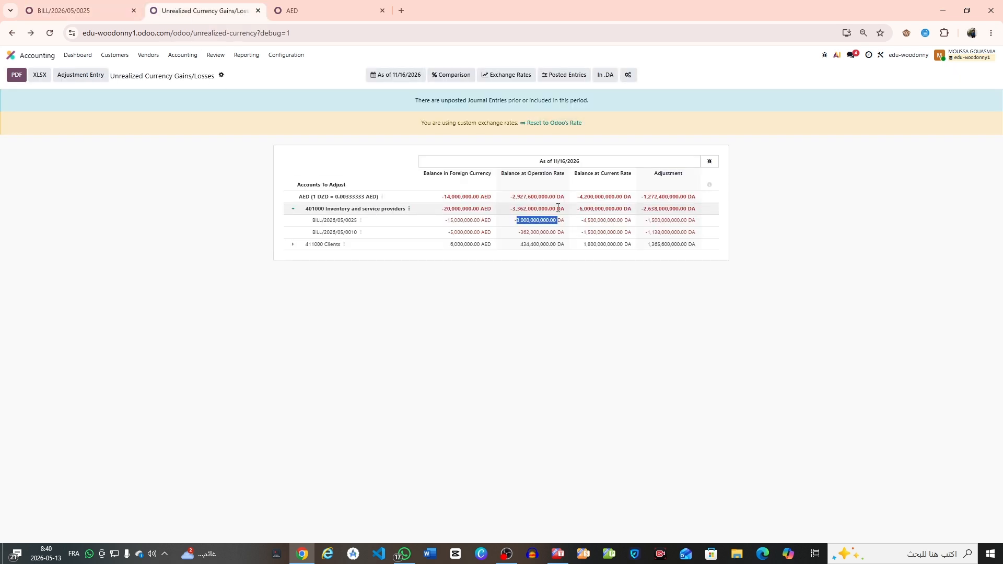
- Check the AED currency's Nov 30 rate against the bill's balance at current rate in the report
{"action": "triple_click", "coordinate": [615, 176]}
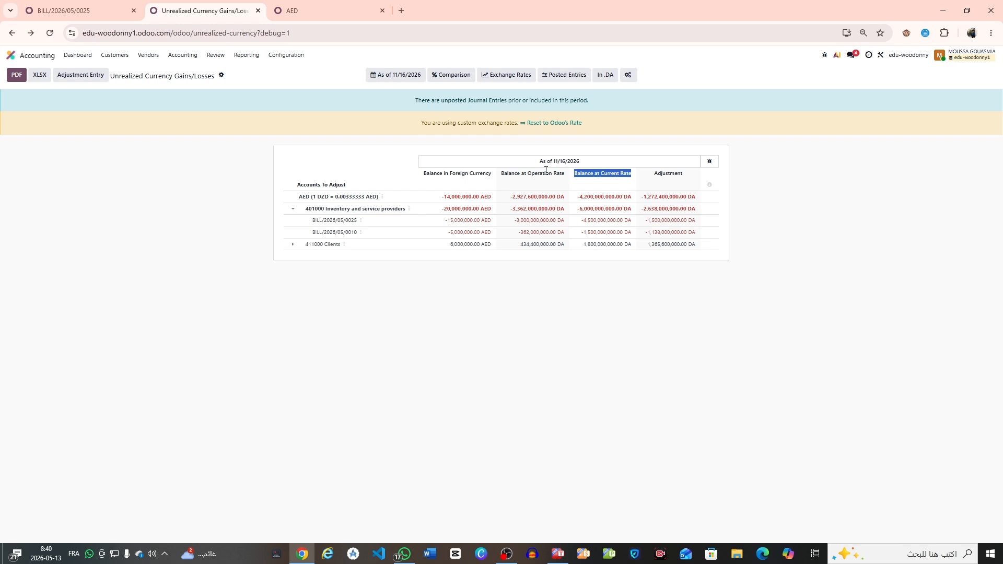
{"action": "left_click", "coordinate": [303, 11]}
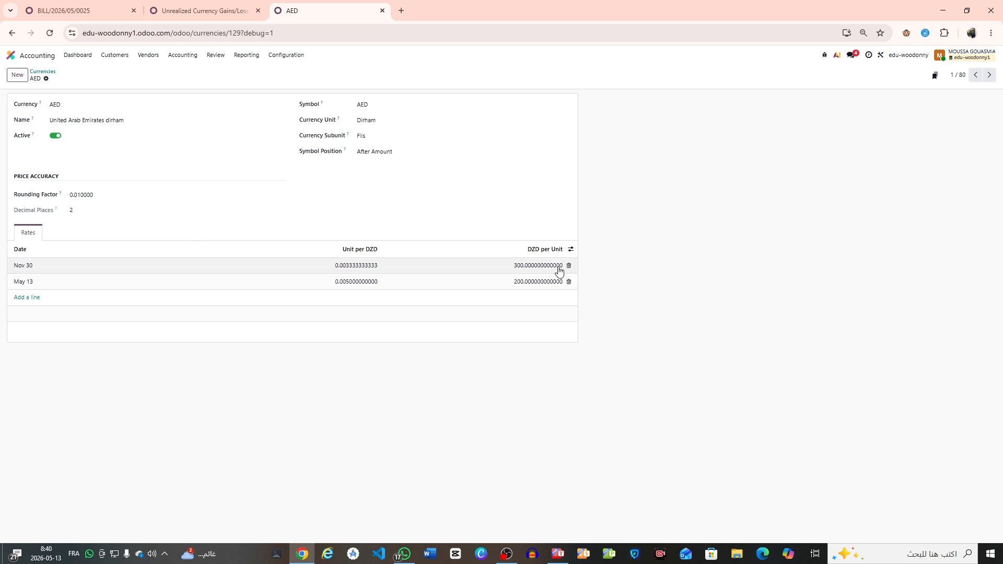
{"action": "left_click", "coordinate": [223, 7]}
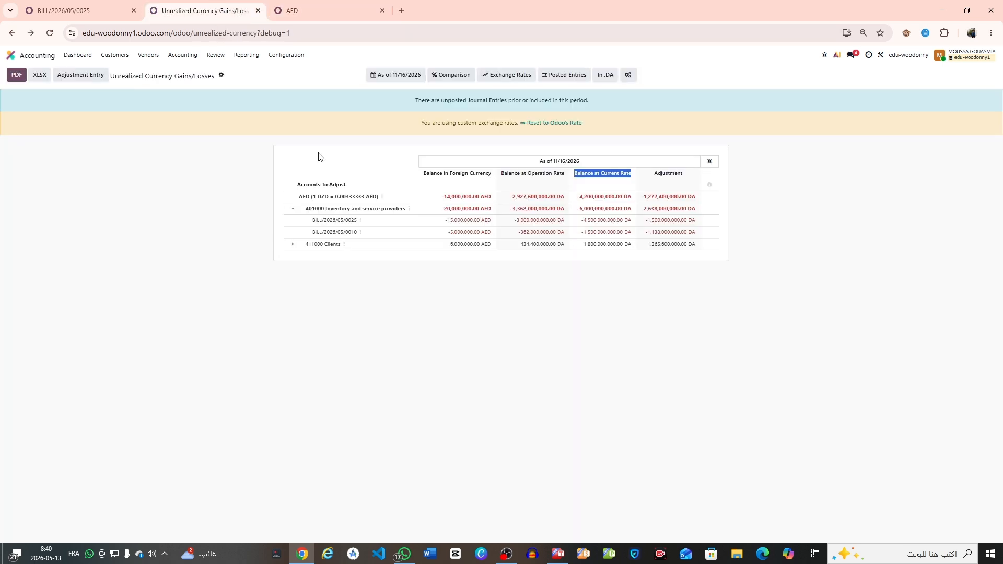
{"action": "double_click", "coordinate": [591, 221]}
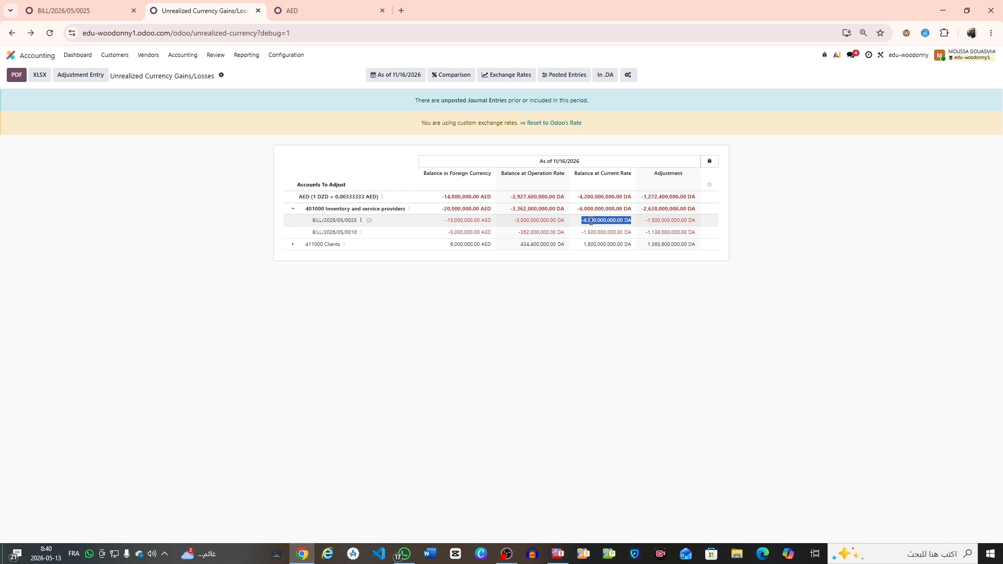
- Compare the balances at operation rate and current rate with the adjustment in the BILL/2026/05/0025 row
{"action": "left_click", "coordinate": [523, 222]}
{"action": "triple_click", "coordinate": [524, 221]}
{"action": "triple_click", "coordinate": [522, 173]}
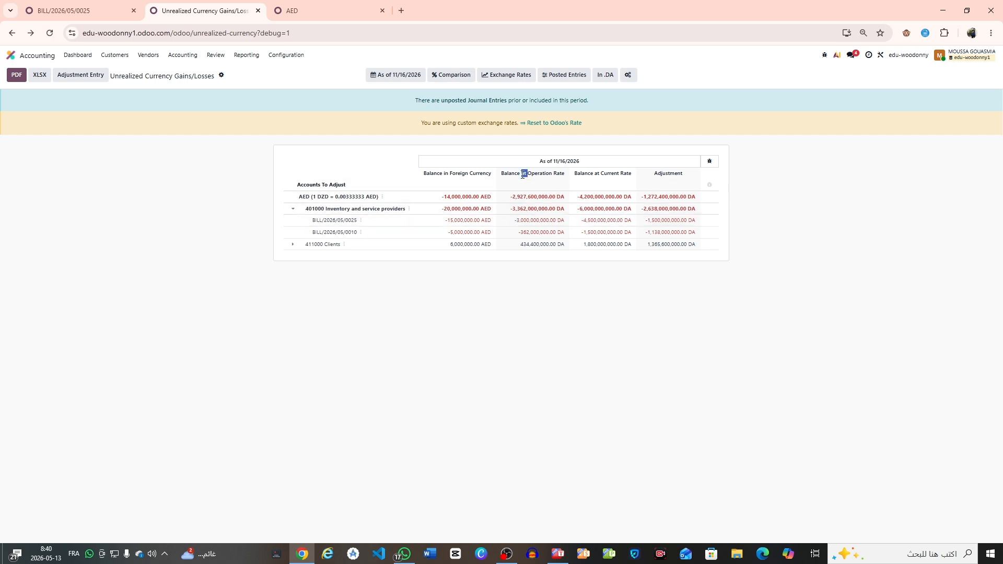
{"action": "triple_click", "coordinate": [516, 216]}
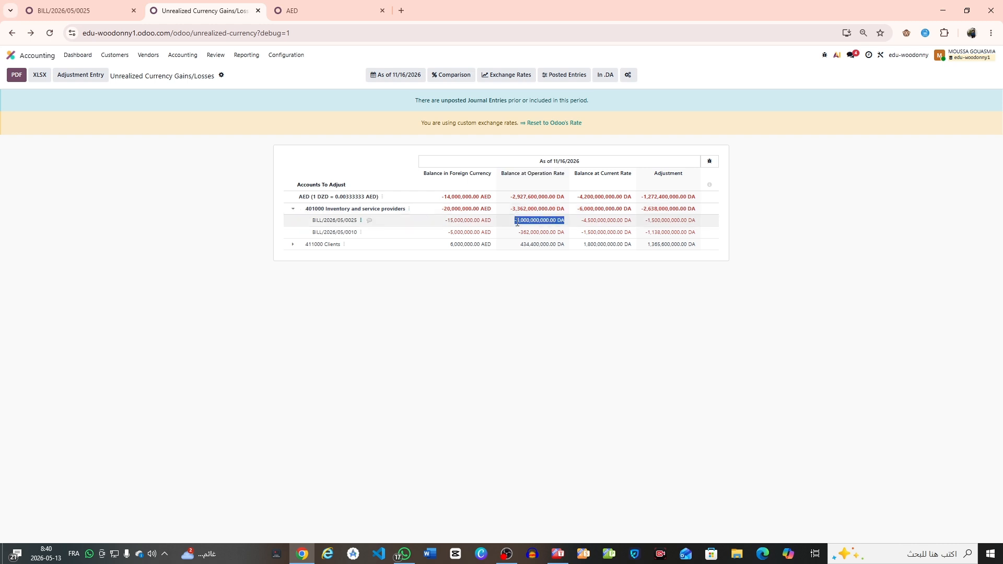
{"action": "double_click", "coordinate": [597, 222]}
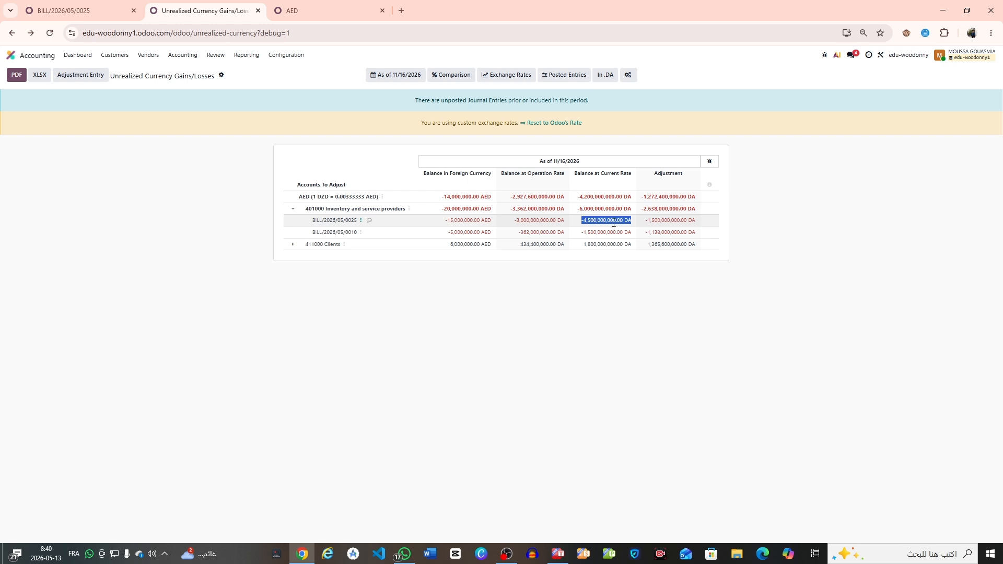
{"action": "triple_click", "coordinate": [655, 221]}
{"action": "left_click", "coordinate": [650, 221]}
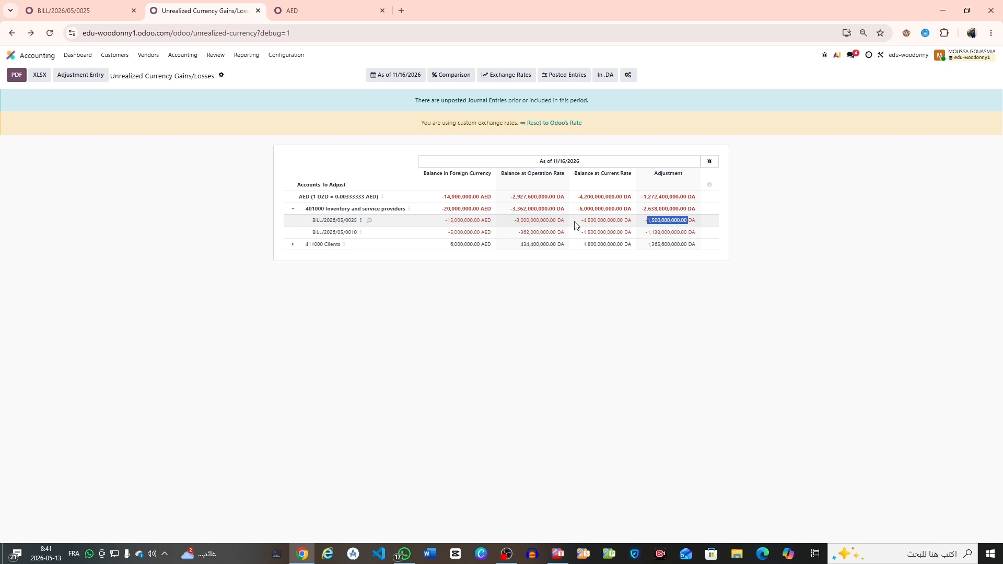
{"action": "triple_click", "coordinate": [543, 220]}
{"action": "left_click", "coordinate": [591, 222]}
{"action": "triple_click", "coordinate": [591, 222]}
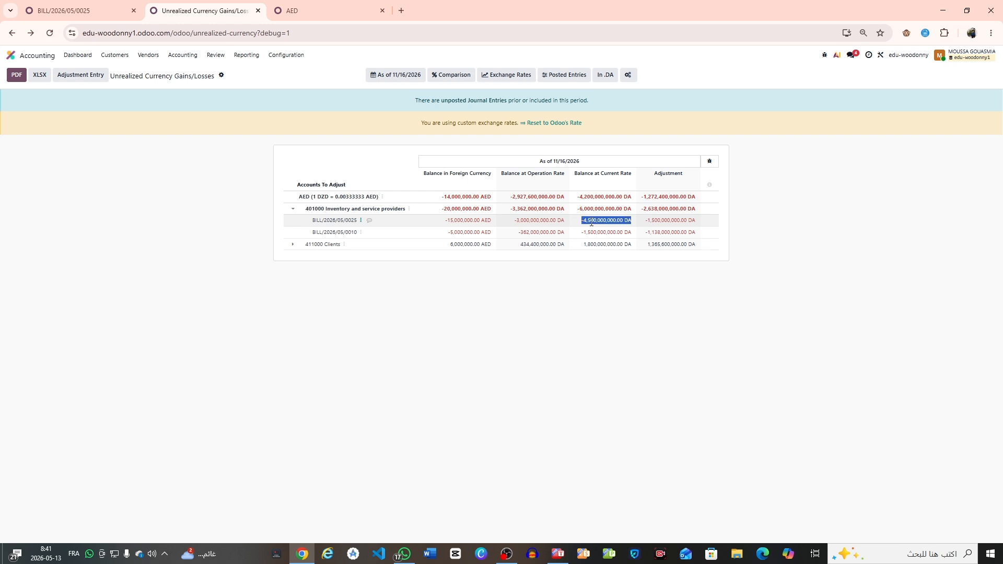
{"action": "triple_click", "coordinate": [670, 224]}
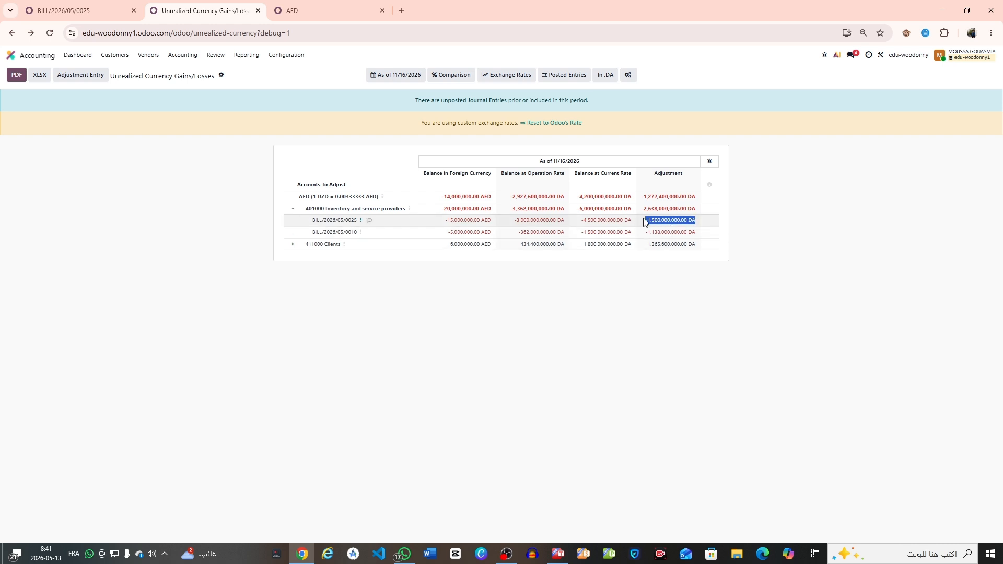
{"action": "key", "text": "alt+Tab"}
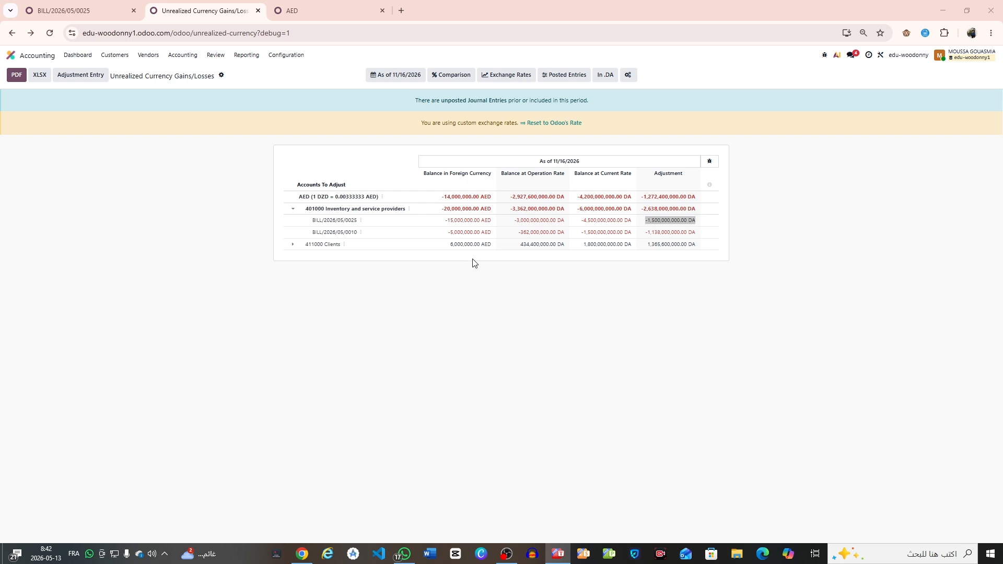
{"action": "triple_click", "coordinate": [521, 221]}
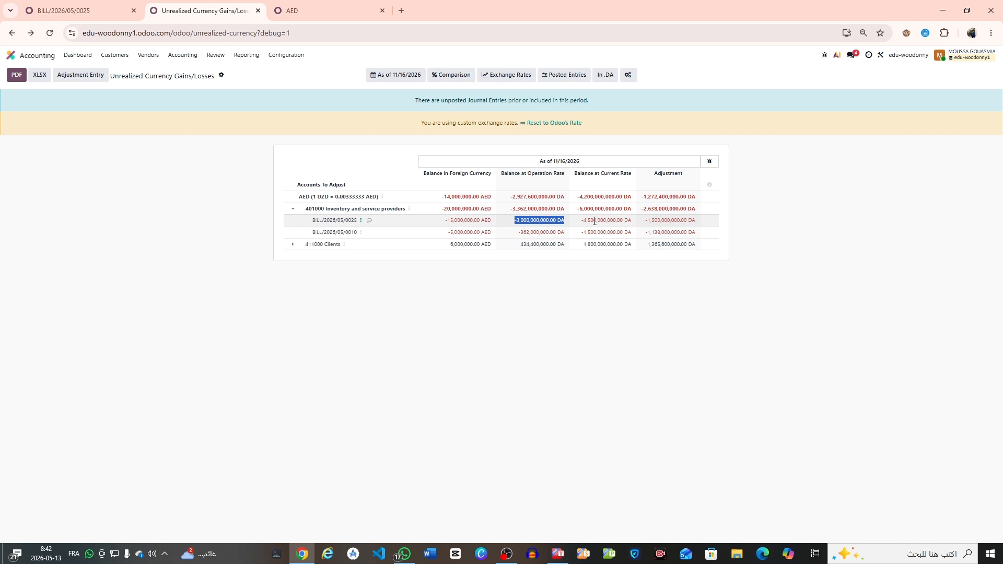
{"action": "double_click", "coordinate": [594, 221]}
{"action": "triple_click", "coordinate": [584, 221]}
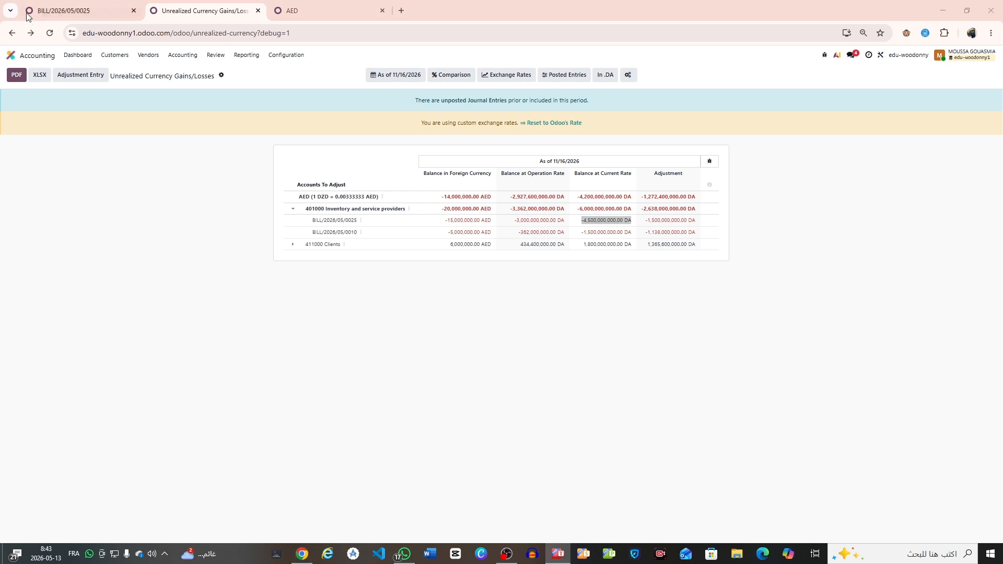
- Create a new customer invoice from the AED currency page's browser tab and select BLACK ARROW as the customer
{"action": "left_click", "coordinate": [46, 3]}
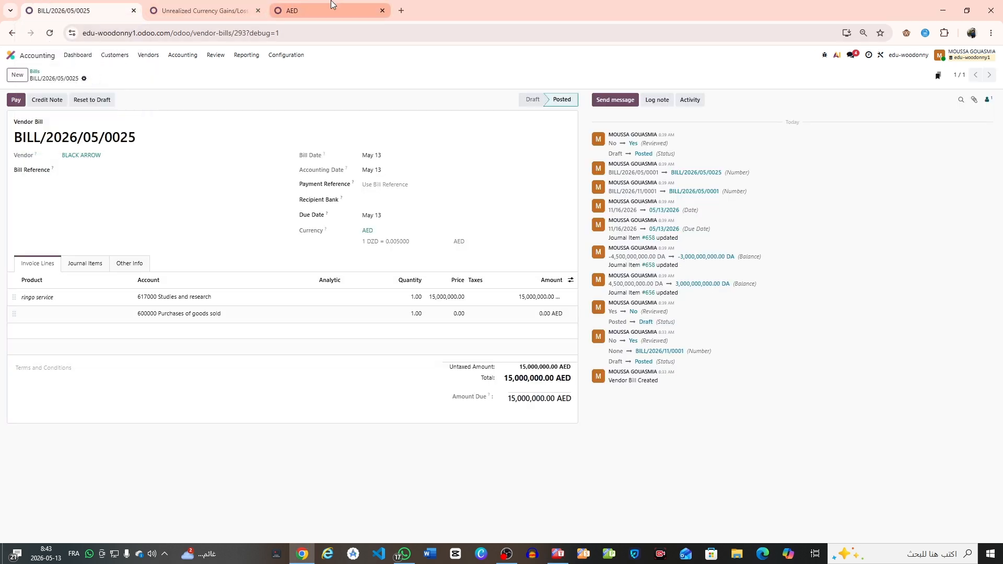
{"action": "left_click", "coordinate": [282, 9]}
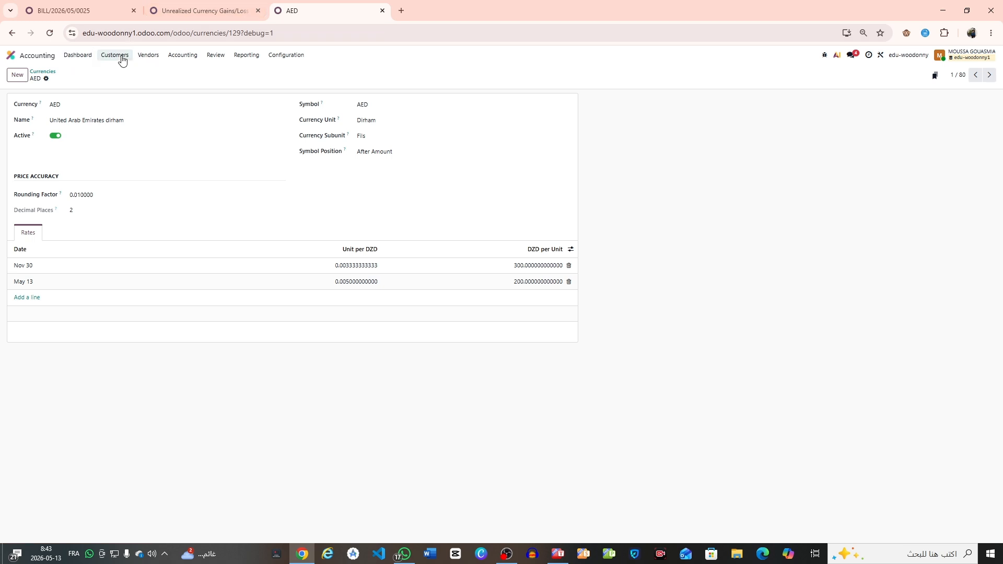
{"action": "left_click", "coordinate": [122, 58]}
{"action": "left_click", "coordinate": [123, 69]}
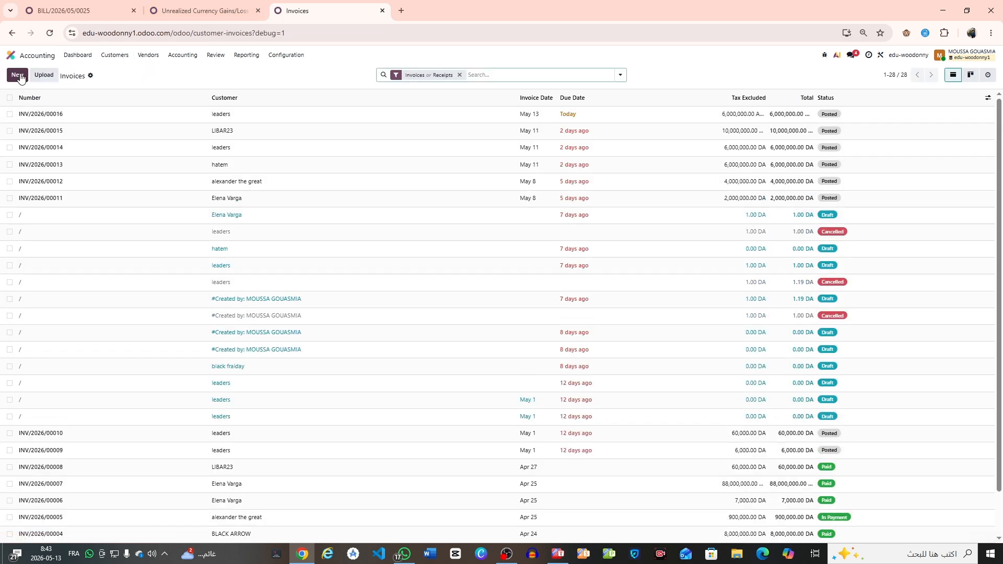
{"action": "left_click", "coordinate": [19, 75]}
{"action": "left_click", "coordinate": [97, 228]}
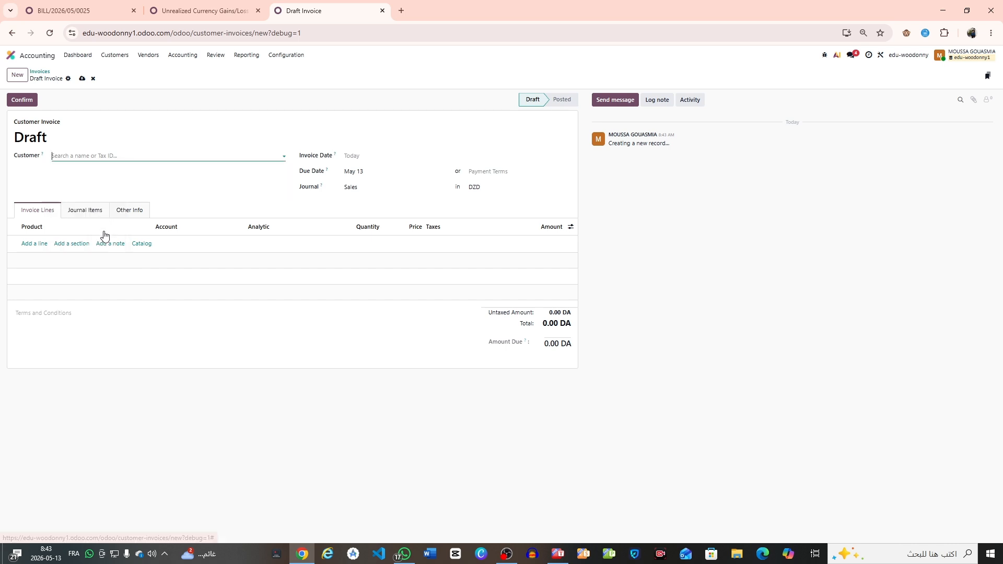
- Set the draft invoice's invoice date and due date to May 13, 2026
{"action": "left_click", "coordinate": [413, 159]}
{"action": "left_click", "coordinate": [465, 236]}
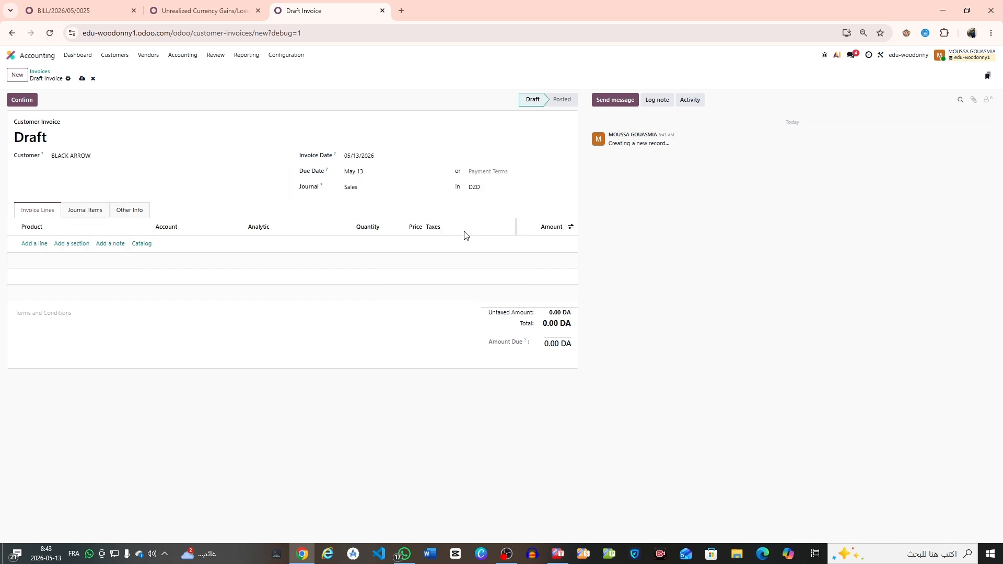
{"action": "left_click", "coordinate": [393, 173]}
{"action": "left_click", "coordinate": [402, 253]}
- Add an invoice line with the description ringo2
{"action": "left_click", "coordinate": [34, 243]}
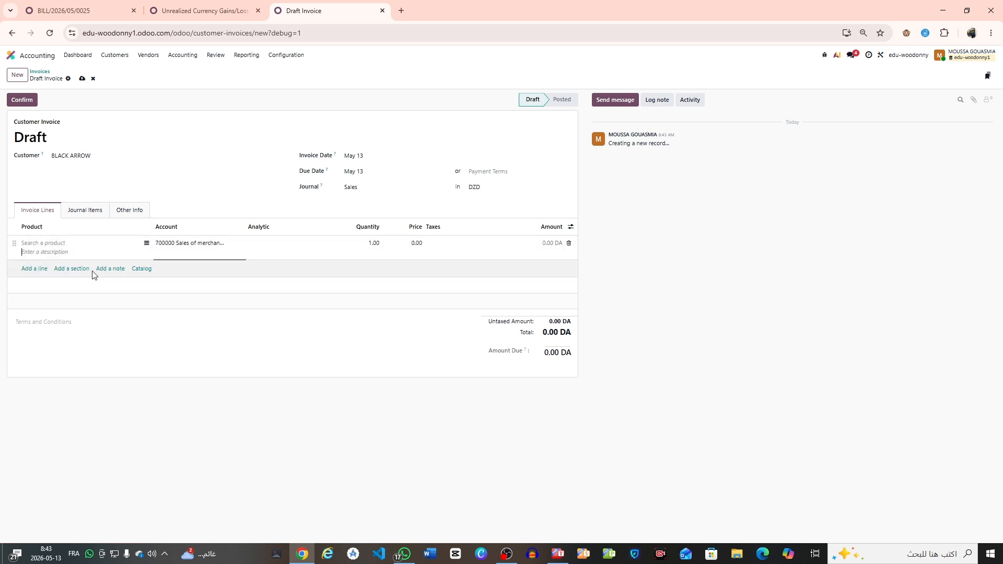
{"action": "type", "text": "rin"}
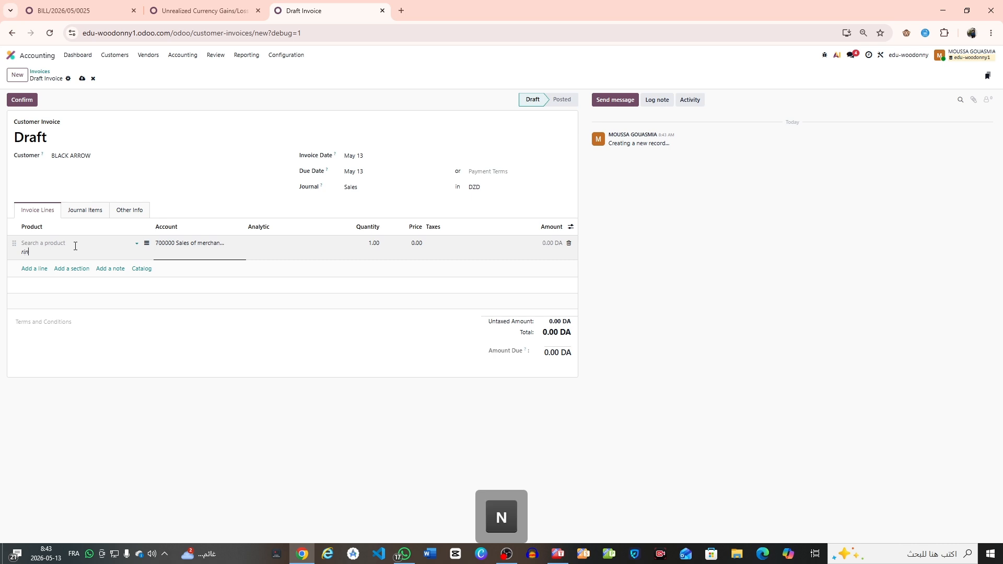
{"action": "type", "text": "go2"}
- Set the ringo2 line's account to 702000 Sales of intermediate products
{"action": "left_click", "coordinate": [181, 243]}
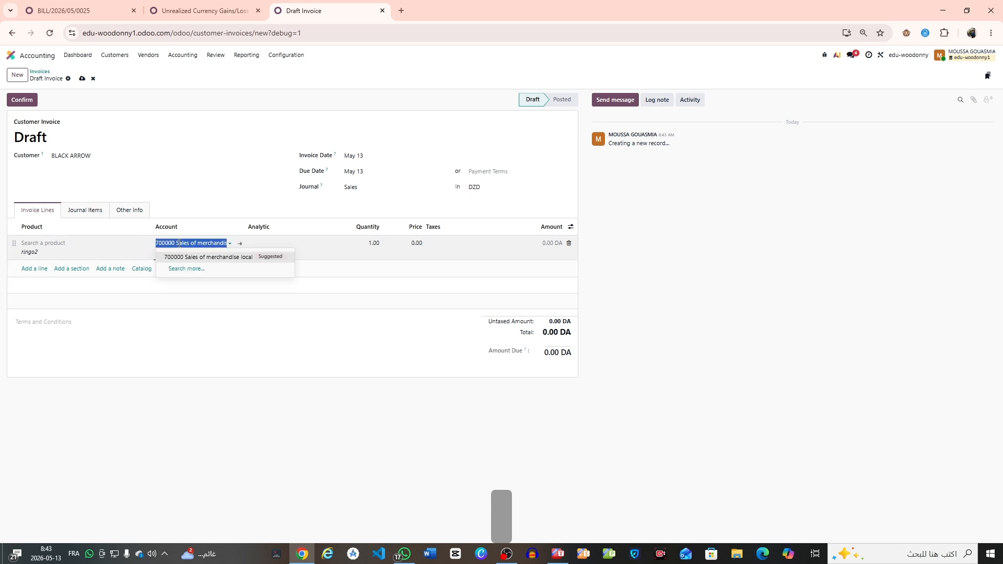
{"action": "left_click", "coordinate": [224, 327]}
{"action": "left_click", "coordinate": [209, 249]}
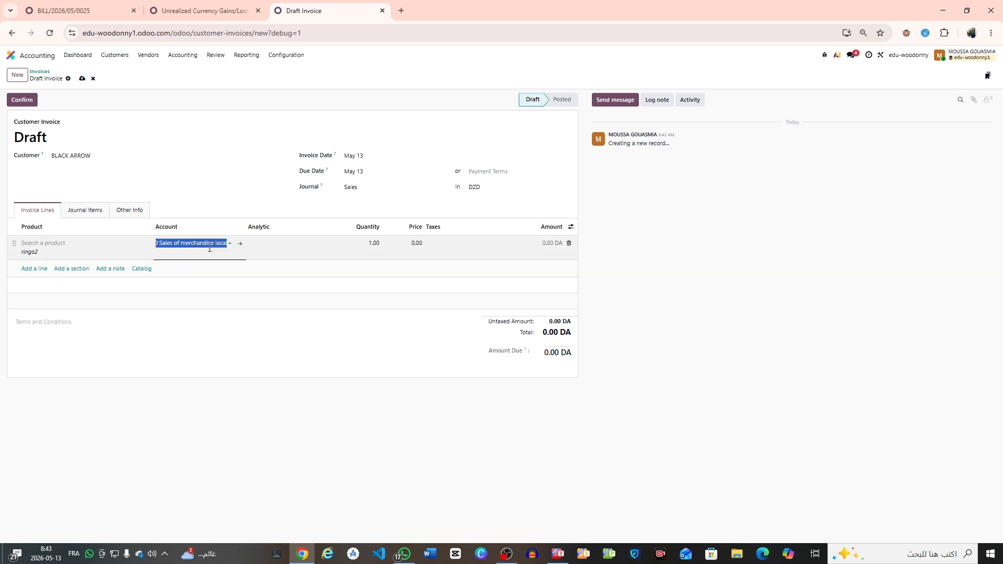
{"action": "type", "text": "70"}
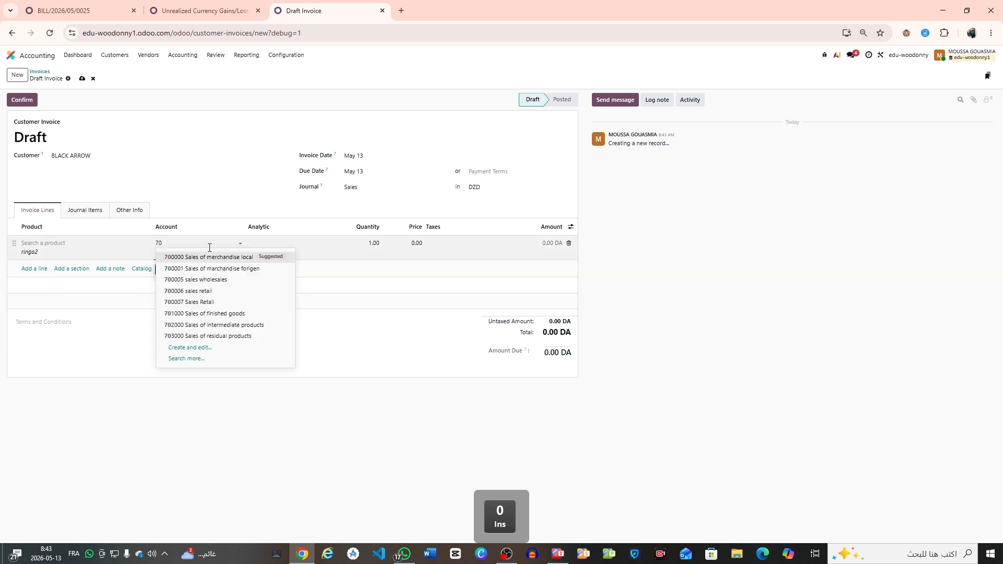
{"action": "key", "text": "BackSpace"}
{"action": "type", "text": "17"}
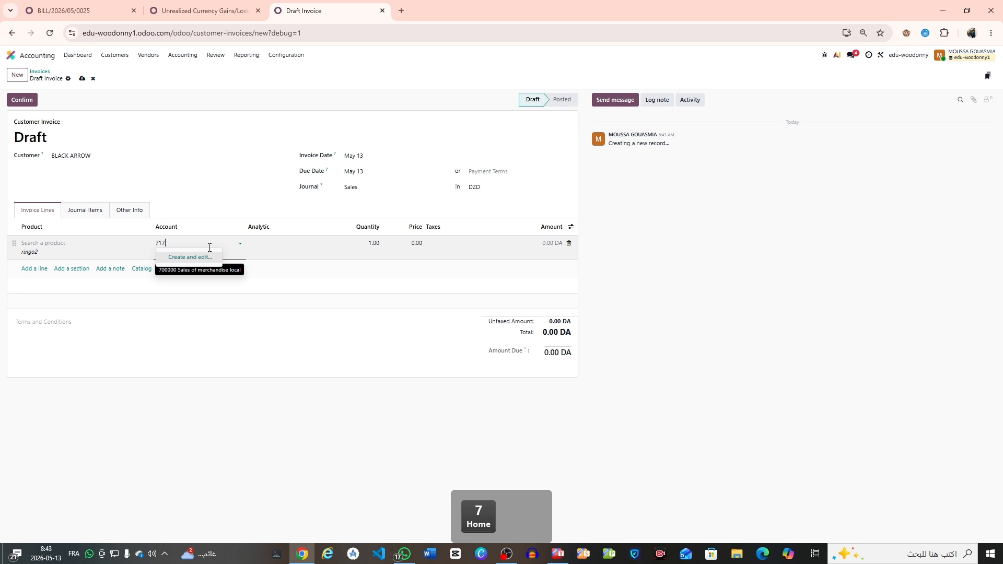
{"action": "key", "text": "BackSpace"}
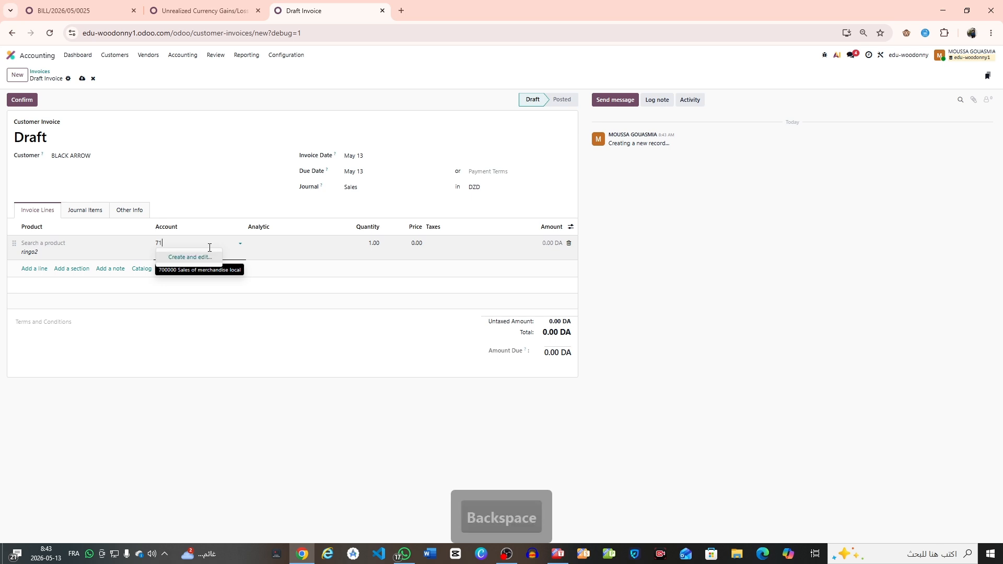
{"action": "key", "text": "BackSpace"}
{"action": "type", "text": "0"}
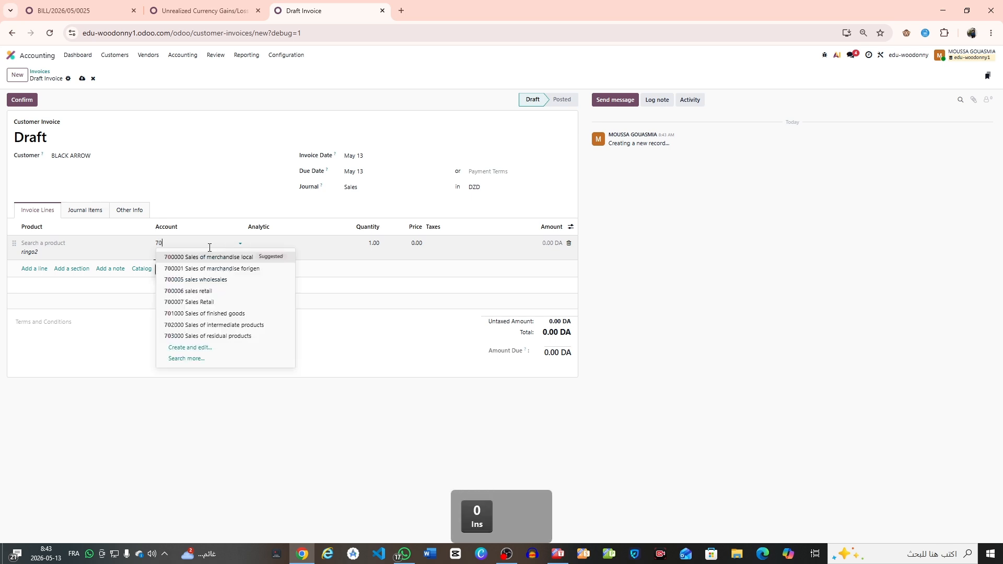
{"action": "left_click", "coordinate": [201, 326]}
- Set the ringo2 line's price to 16,000,000.00
{"action": "left_click", "coordinate": [415, 241]}
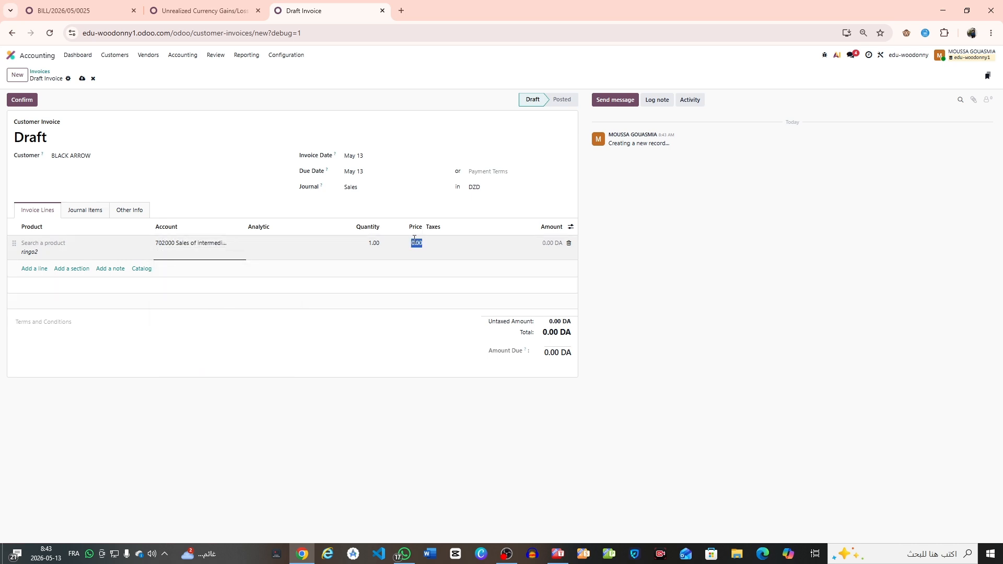
{"action": "type", "text": "16,000,00"}
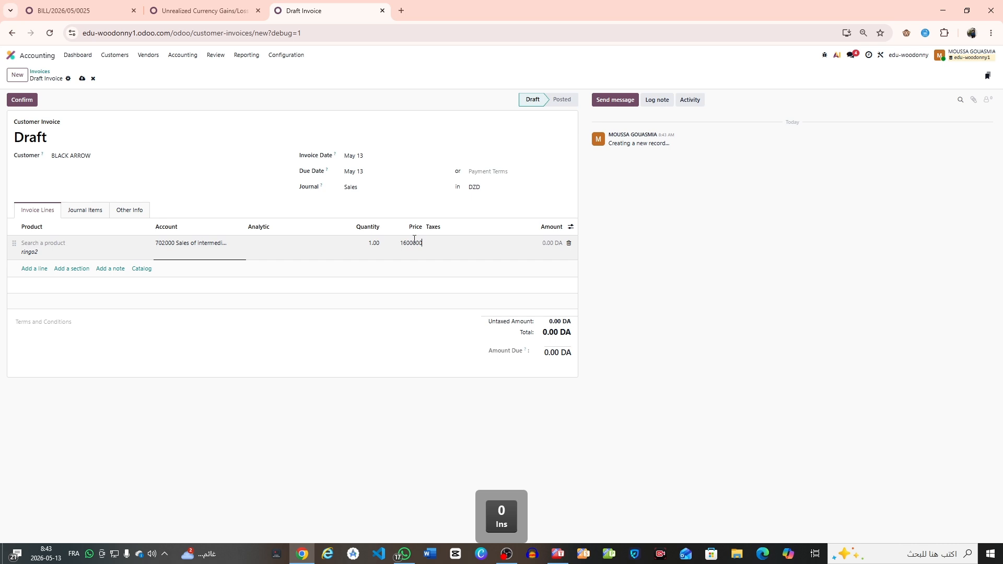
{"action": "type", "text": "0"}
{"action": "key", "text": "Return"}
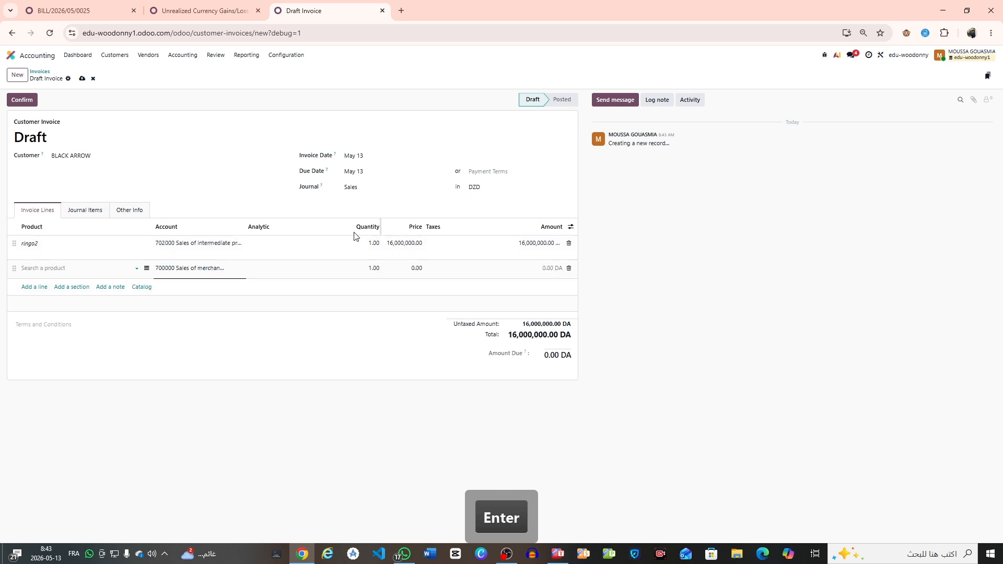
- Change the draft invoice's currency to AED and save the invoice
{"action": "left_click", "coordinate": [484, 188]}
{"action": "left_click", "coordinate": [479, 202]}
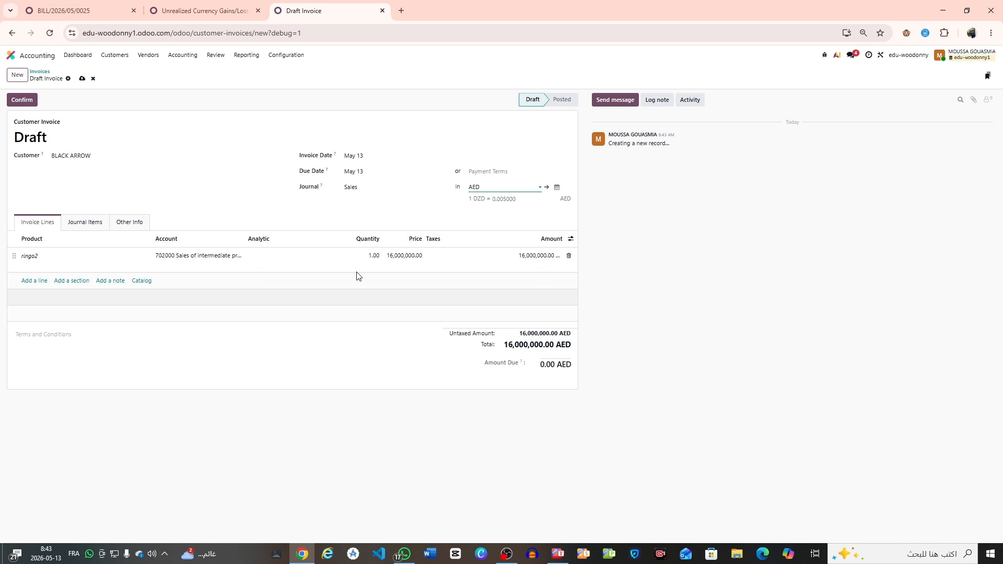
{"action": "left_click", "coordinate": [82, 79]}
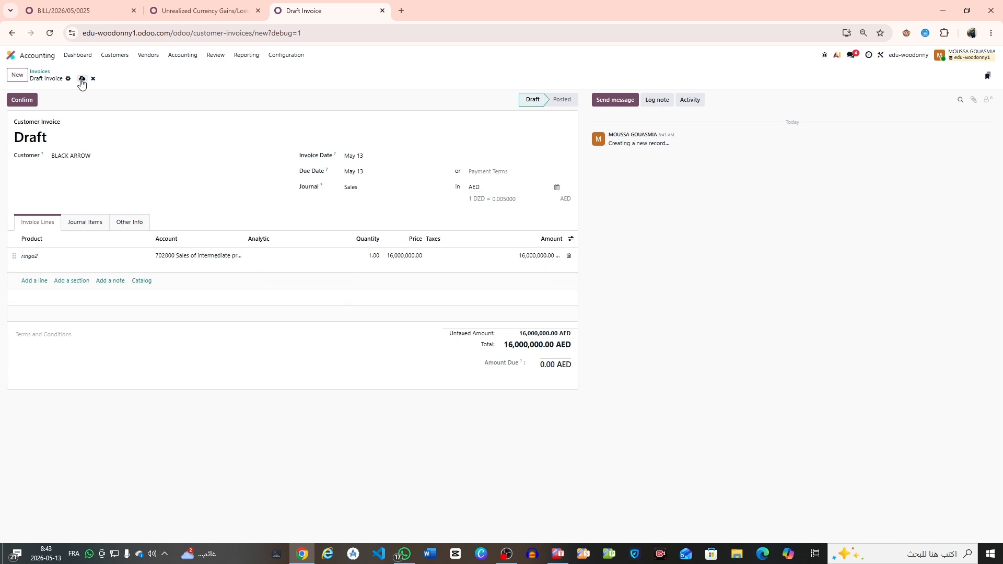
- Assign the HR division as the ringo2 line's analytic distribution and confirm the invoice
{"action": "left_click", "coordinate": [23, 101]}
{"action": "left_click", "coordinate": [289, 315]}
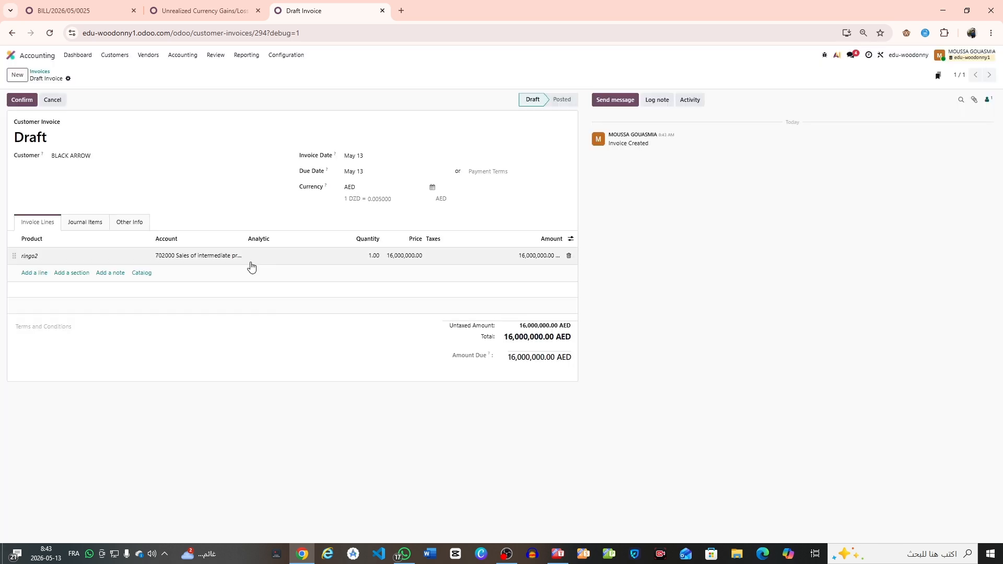
{"action": "left_click", "coordinate": [286, 261]}
{"action": "left_click", "coordinate": [123, 314]}
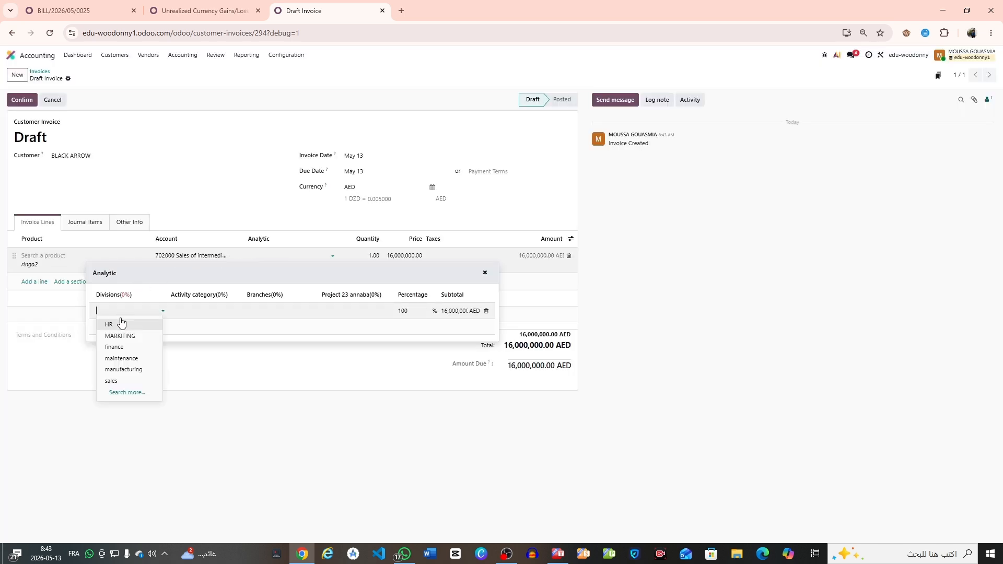
{"action": "left_click", "coordinate": [122, 325]}
{"action": "left_click", "coordinate": [121, 134]}
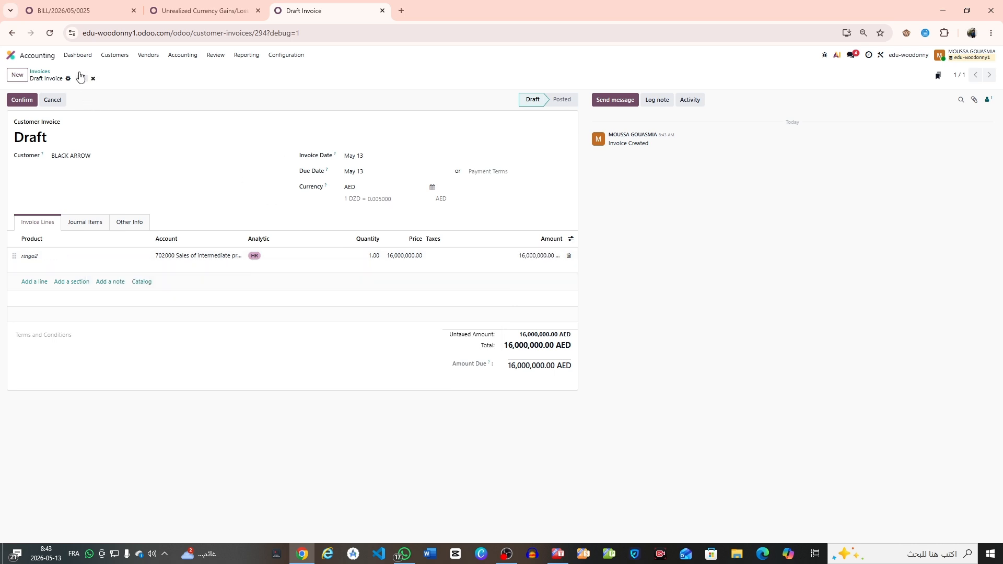
{"action": "left_click", "coordinate": [21, 100]}
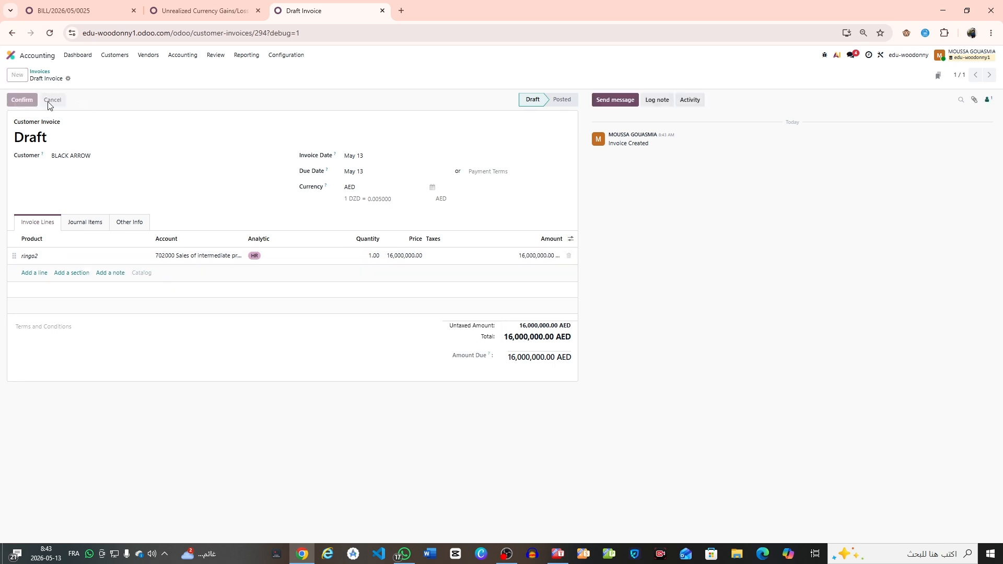
- Reload the Unrealized Currency Gains/Losses report and expand the 413000 Customers : Notes receivable account
{"action": "left_click", "coordinate": [200, 6]}
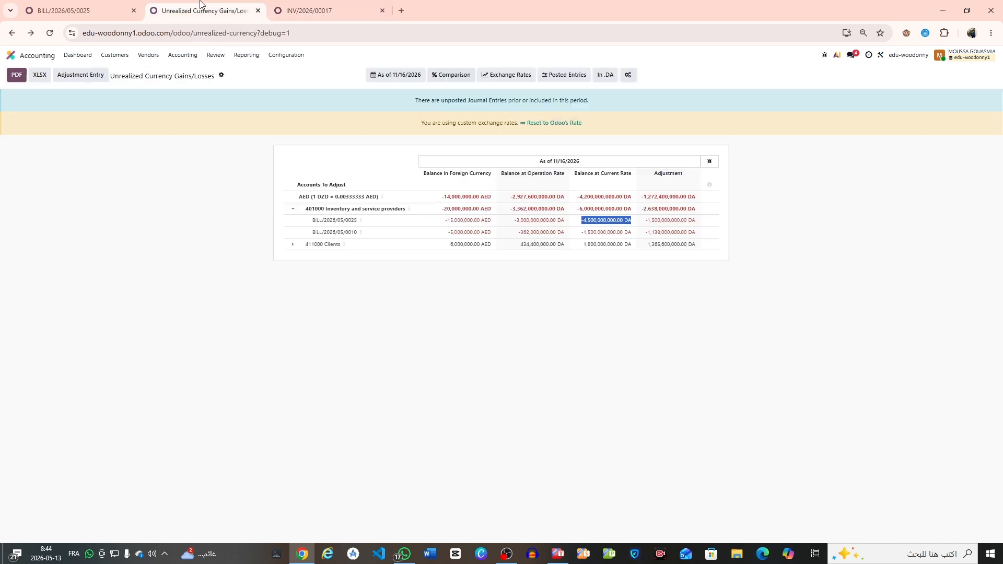
{"action": "left_click", "coordinate": [47, 34]}
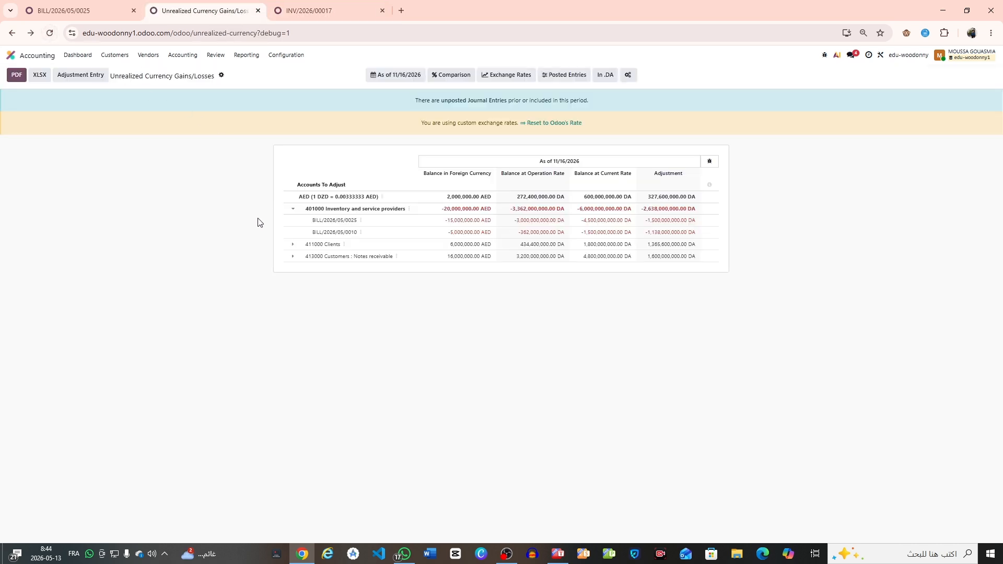
{"action": "left_click", "coordinate": [292, 245]}
{"action": "left_click", "coordinate": [292, 244]}
{"action": "left_click", "coordinate": [293, 256]}
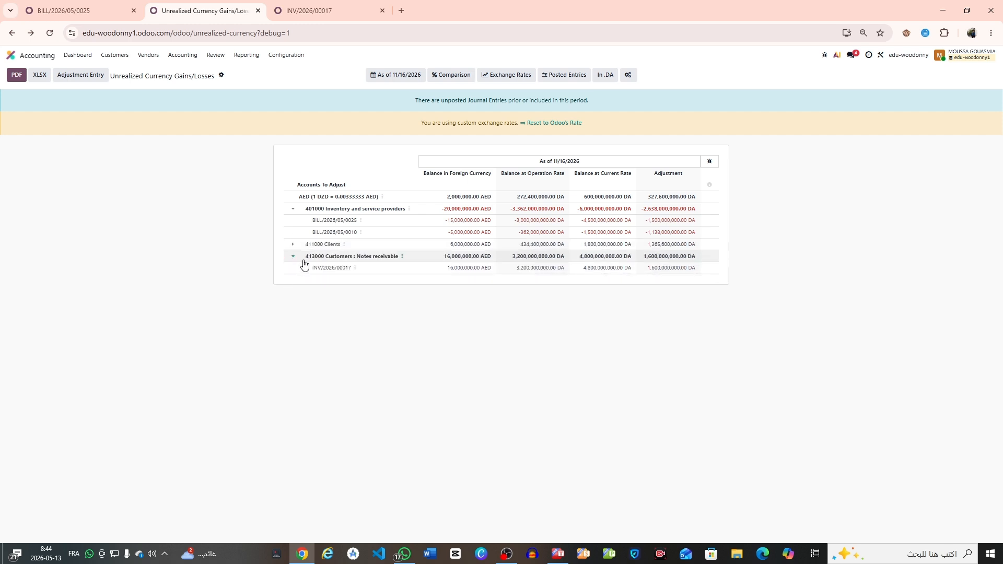
- Examine the new invoice's foreign currency balance, operation-rate balance, current-rate balance and adjustment in the report
{"action": "triple_click", "coordinate": [467, 272]}
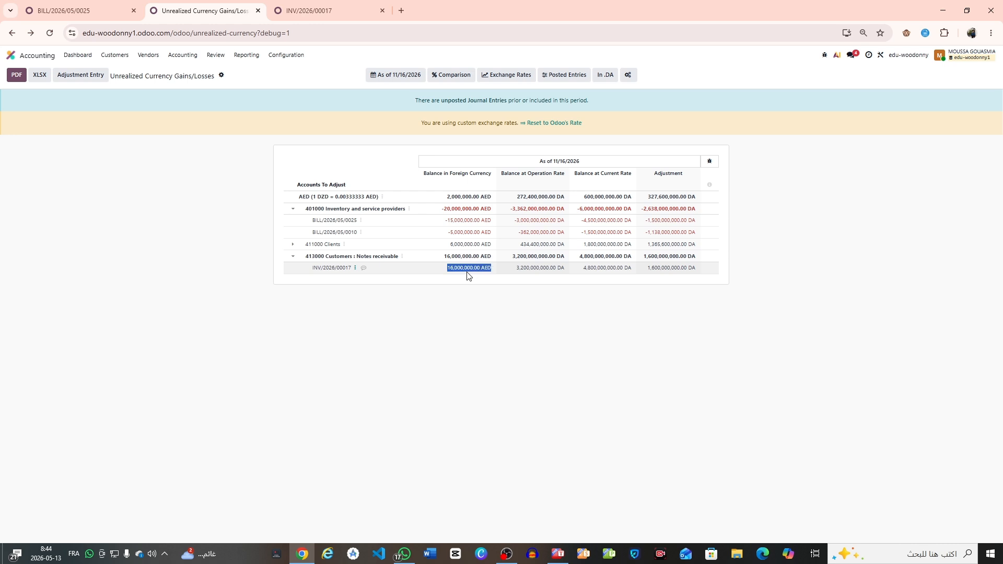
{"action": "triple_click", "coordinate": [517, 268]}
{"action": "double_click", "coordinate": [517, 268]}
{"action": "triple_click", "coordinate": [530, 264]}
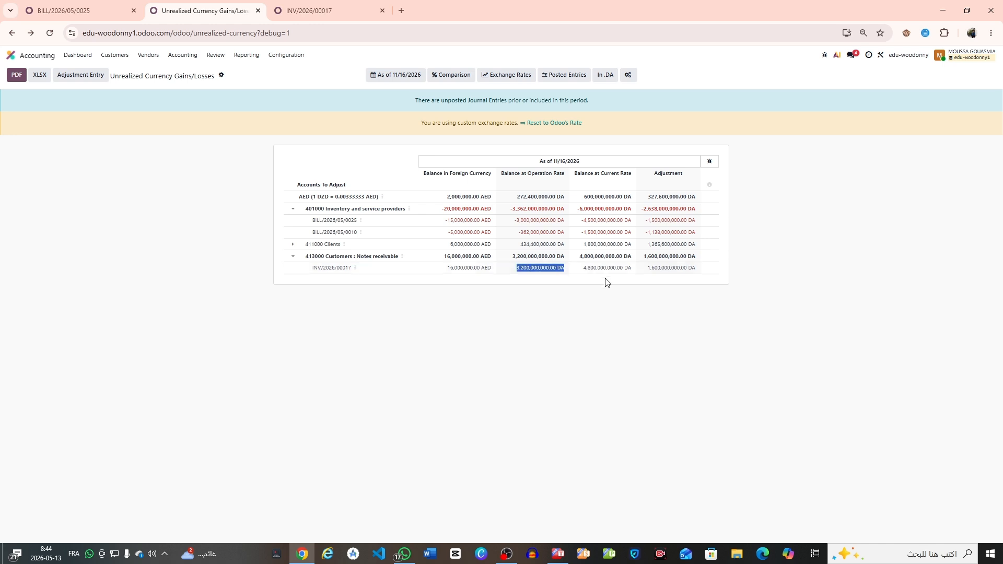
{"action": "left_click", "coordinate": [594, 269]}
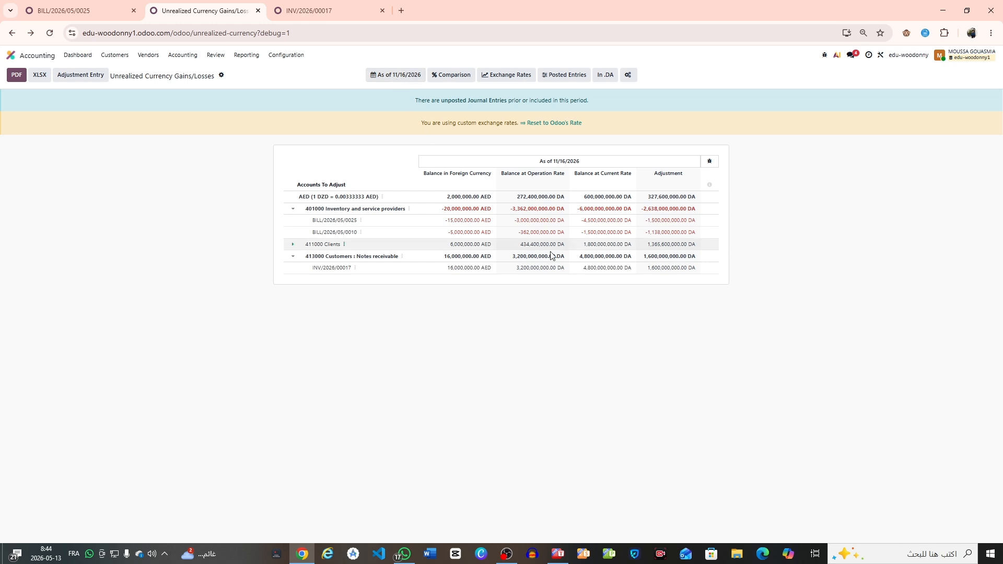
{"action": "triple_click", "coordinate": [591, 270]}
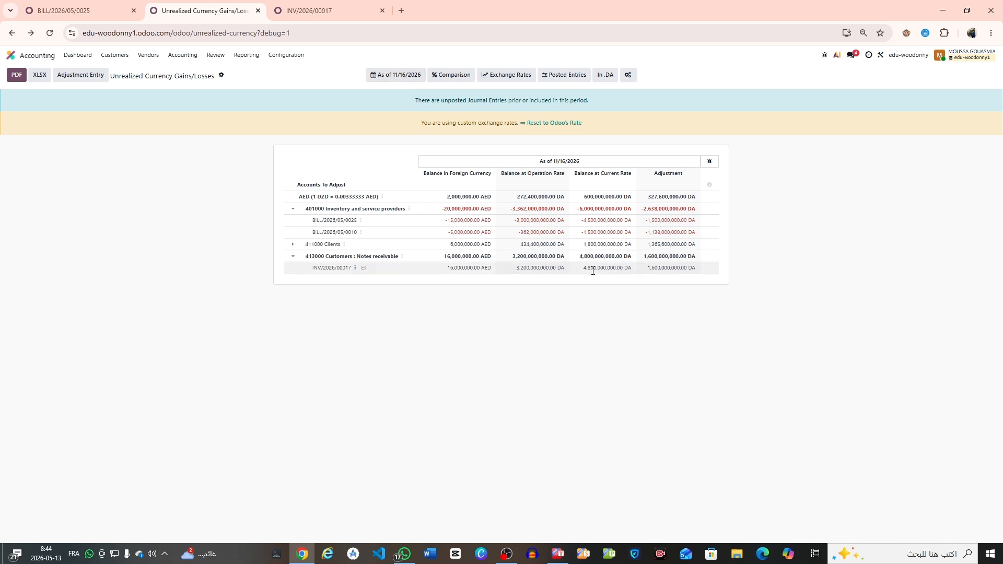
{"action": "triple_click", "coordinate": [592, 272]}
{"action": "triple_click", "coordinate": [593, 272]}
{"action": "left_click", "coordinate": [565, 279]}
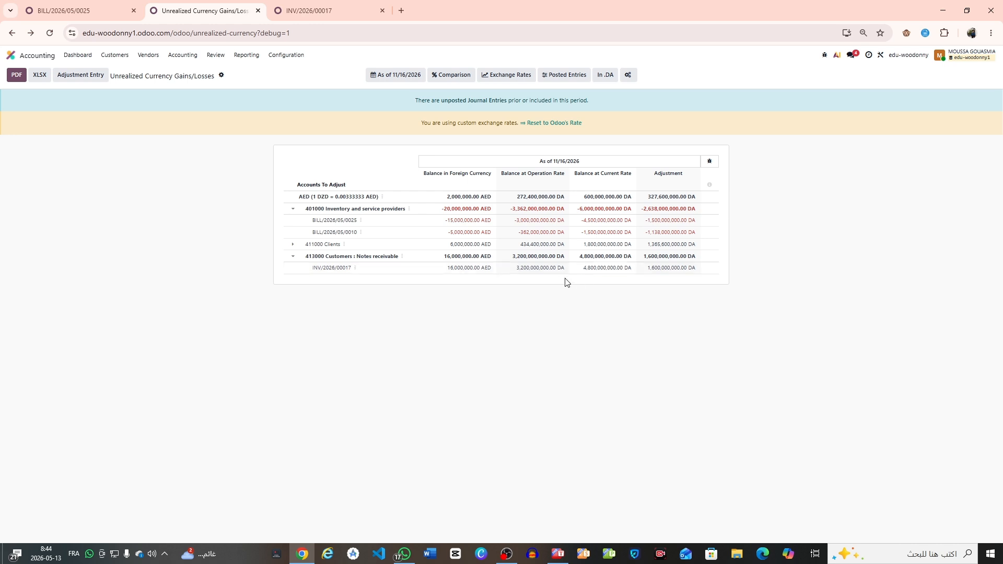
{"action": "double_click", "coordinate": [647, 270]}
{"action": "triple_click", "coordinate": [648, 270]}
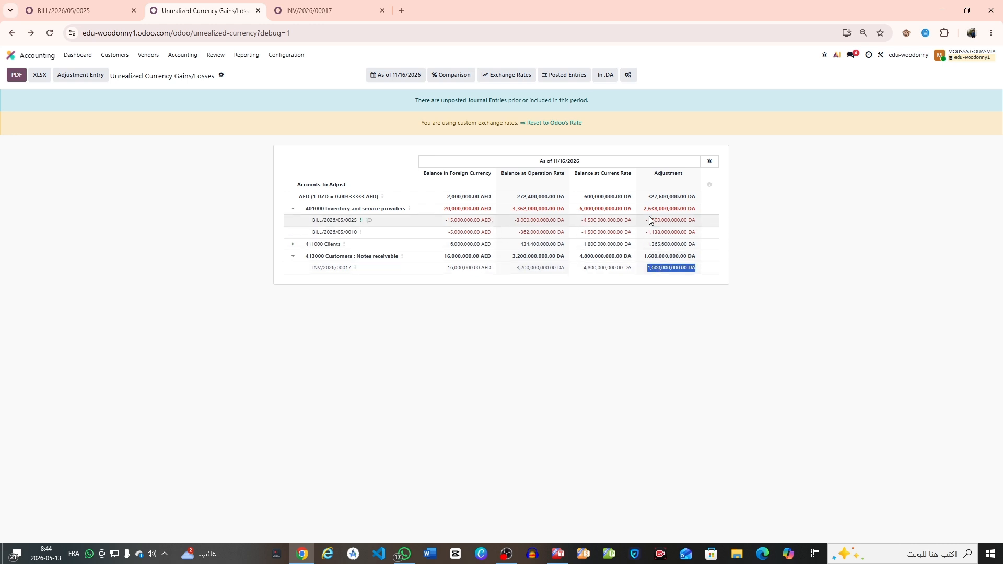
- Compare the adjustment of BILL/2026/05/0025 with that of the new customer invoice
{"action": "double_click", "coordinate": [663, 217]}
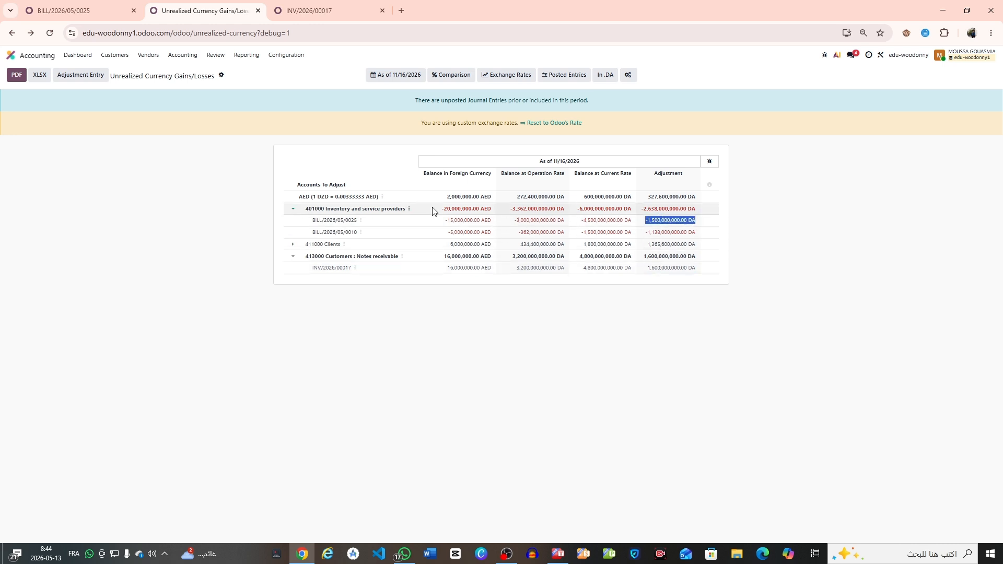
{"action": "triple_click", "coordinate": [467, 220]}
{"action": "triple_click", "coordinate": [661, 220]}
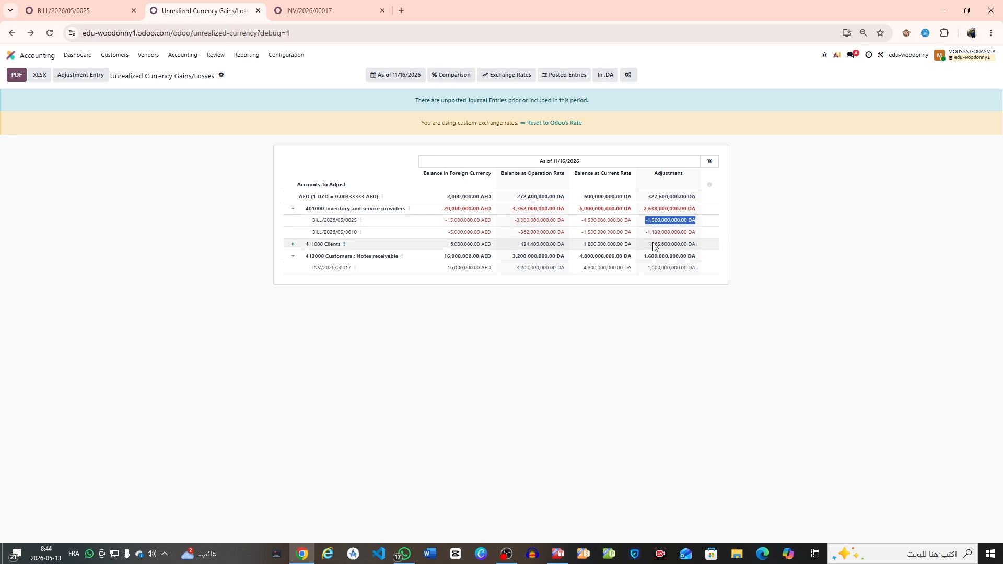
{"action": "left_click", "coordinate": [653, 268]}
{"action": "triple_click", "coordinate": [653, 268]}
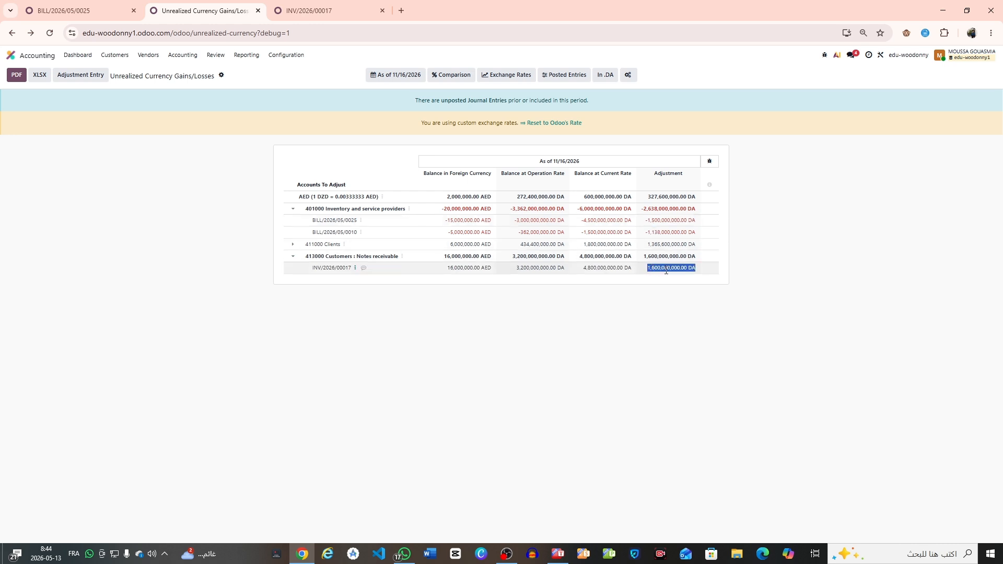
{"action": "left_click", "coordinate": [660, 309]}
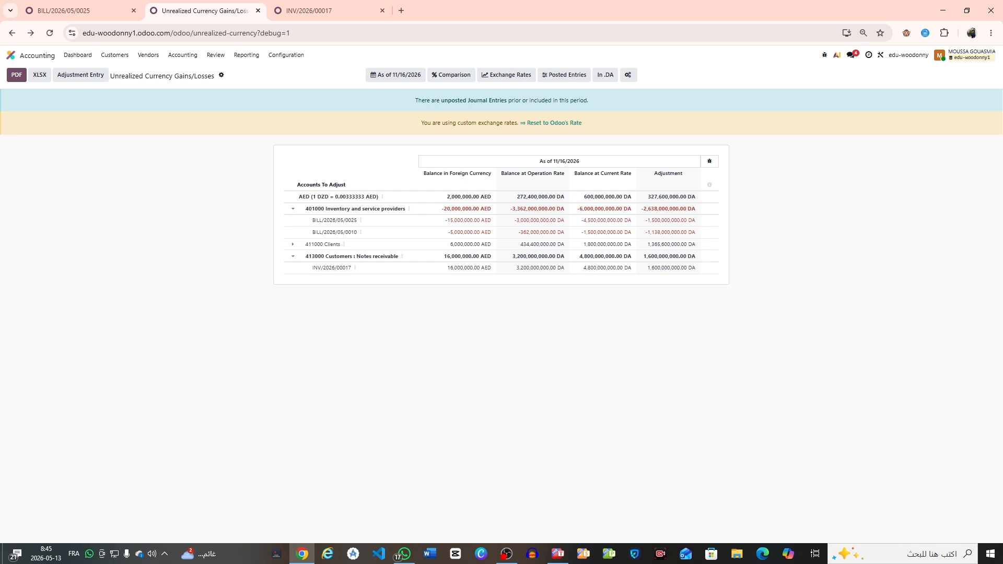
- Compare the new invoice's operation-rate and current-rate balances with its adjustment in the report as of 11/16/2026
{"action": "key", "text": "alt+Tab"}
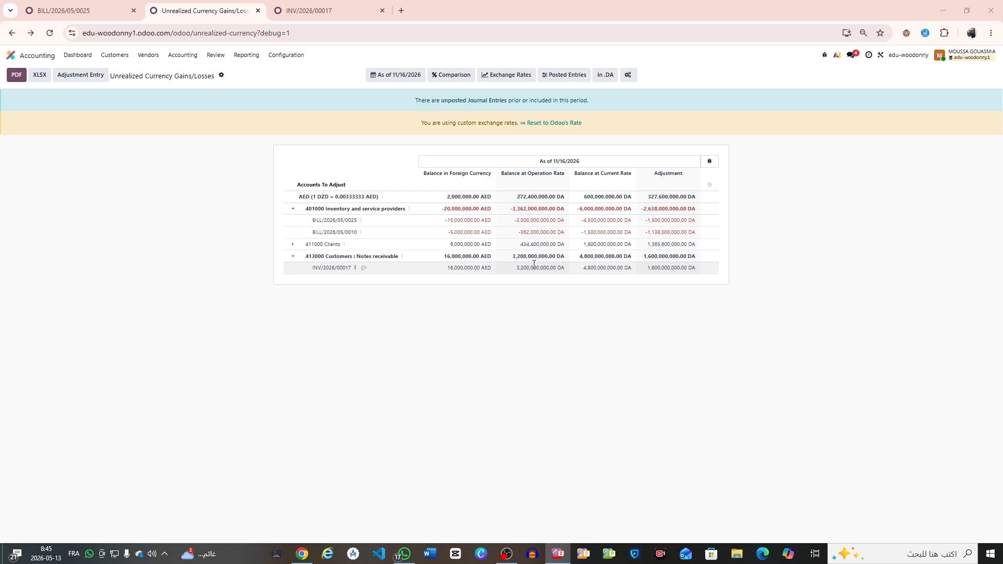
{"action": "triple_click", "coordinate": [534, 267]}
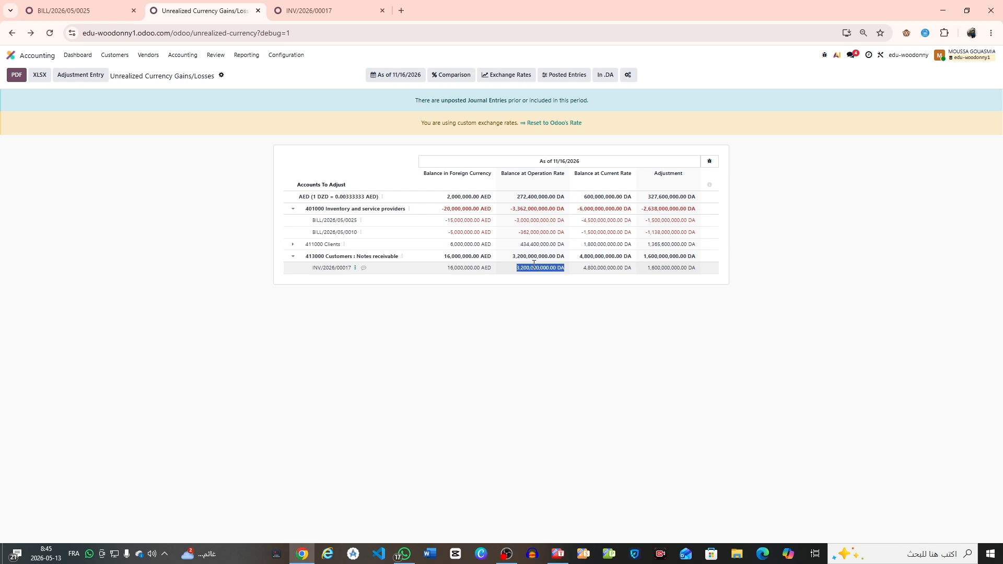
{"action": "left_click", "coordinate": [607, 276]}
{"action": "double_click", "coordinate": [607, 275]}
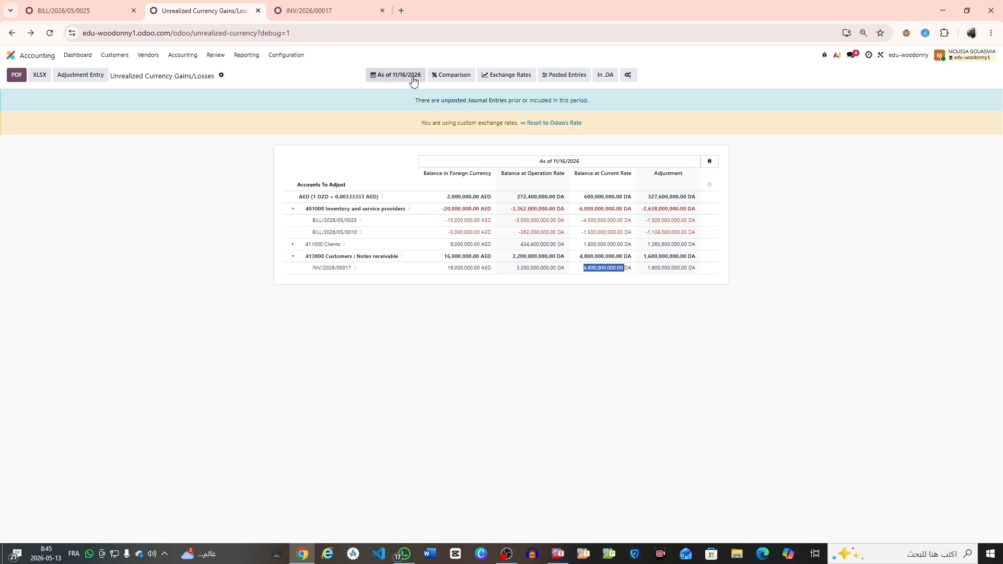
{"action": "triple_click", "coordinate": [598, 276]}
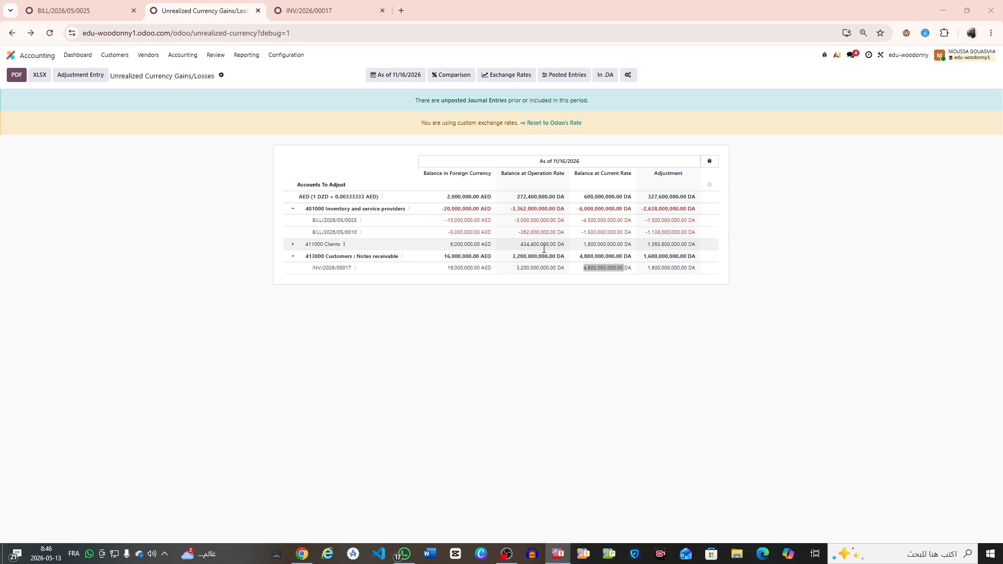
{"action": "triple_click", "coordinate": [531, 269]}
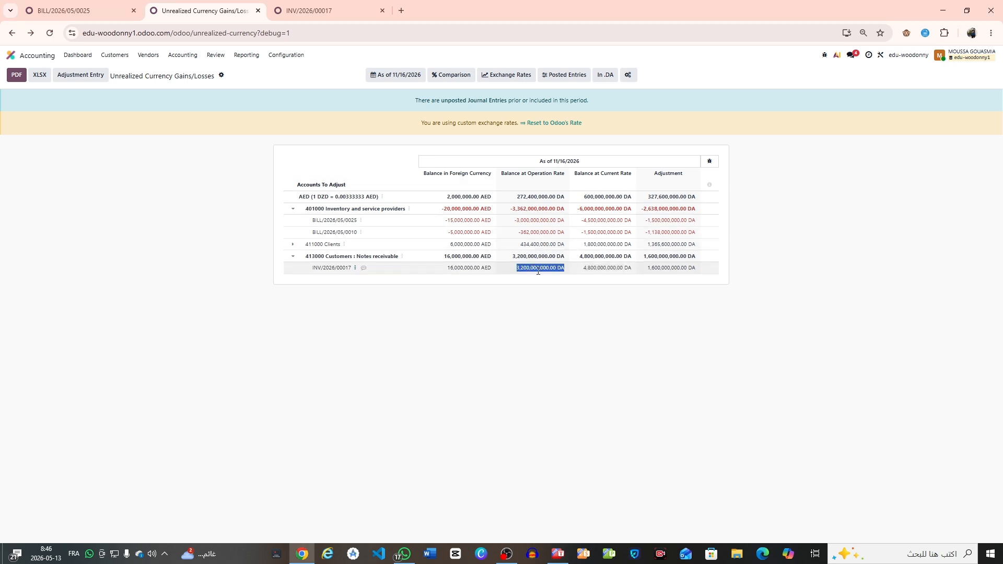
{"action": "triple_click", "coordinate": [604, 270]}
{"action": "triple_click", "coordinate": [653, 269]}
{"action": "double_click", "coordinate": [649, 271]}
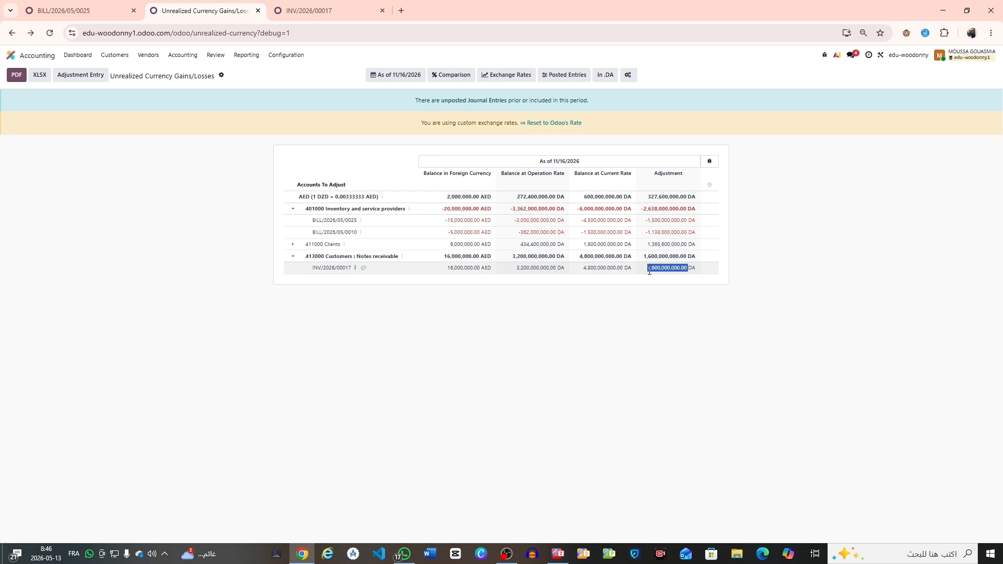
{"action": "left_click", "coordinate": [647, 280]}
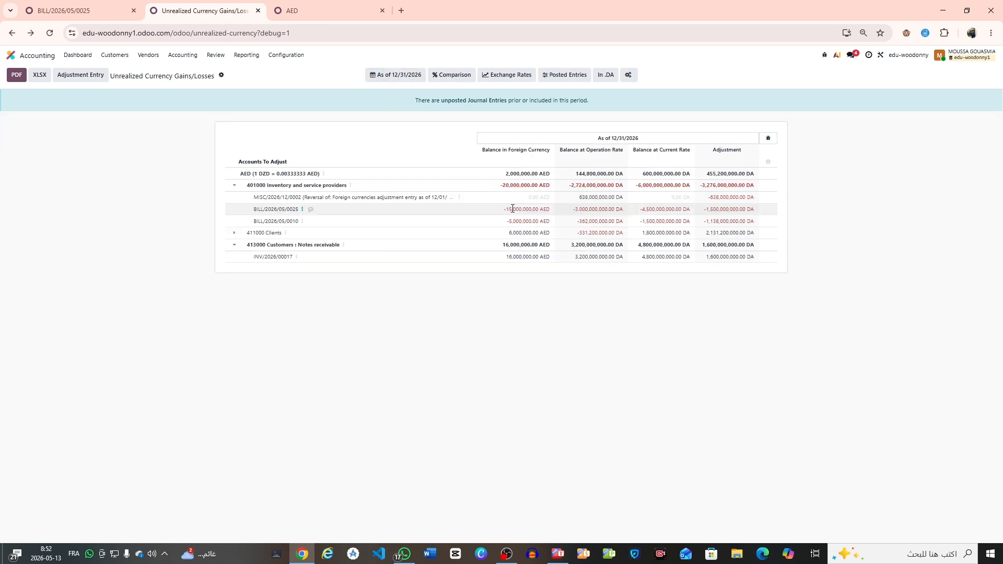
- In the report as of 12/31/2026, compare the operation-rate and current-rate balances of the supplier bills and the new invoice
{"action": "double_click", "coordinate": [512, 208]}
{"action": "triple_click", "coordinate": [597, 210]}
{"action": "triple_click", "coordinate": [663, 210]}
{"action": "double_click", "coordinate": [604, 256]}
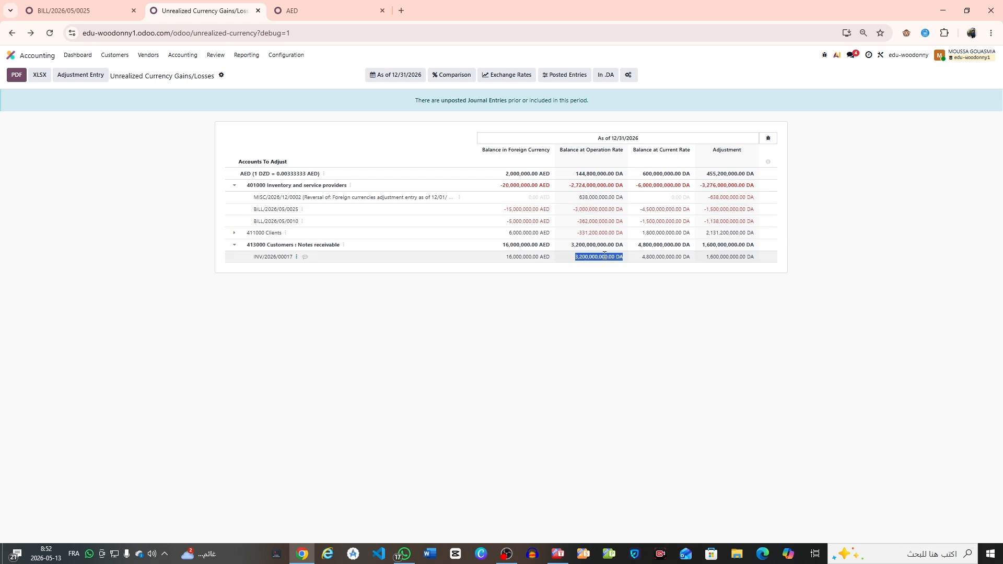
{"action": "triple_click", "coordinate": [655, 256]}
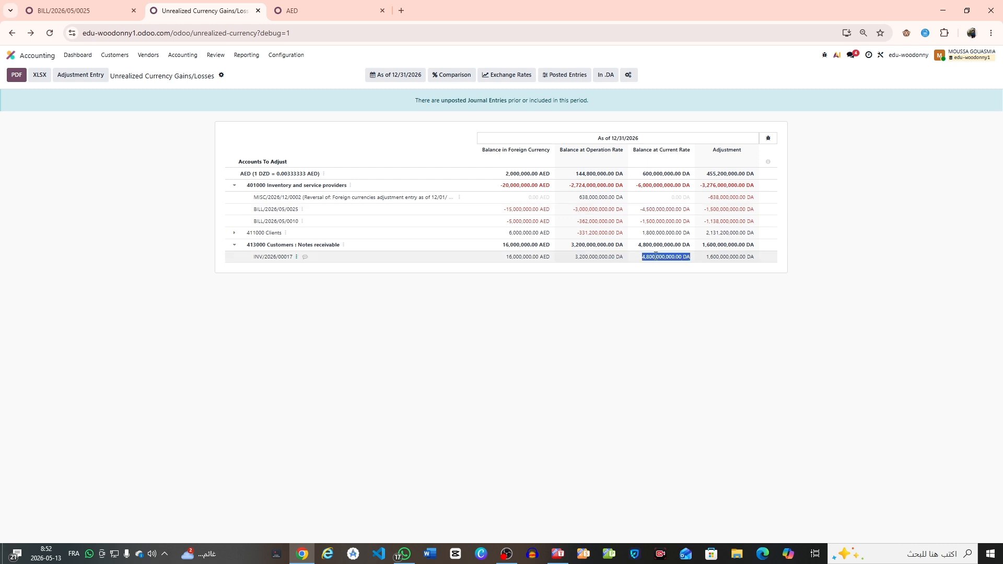
{"action": "triple_click", "coordinate": [655, 255]}
{"action": "double_click", "coordinate": [654, 256]}
{"action": "triple_click", "coordinate": [654, 256]}
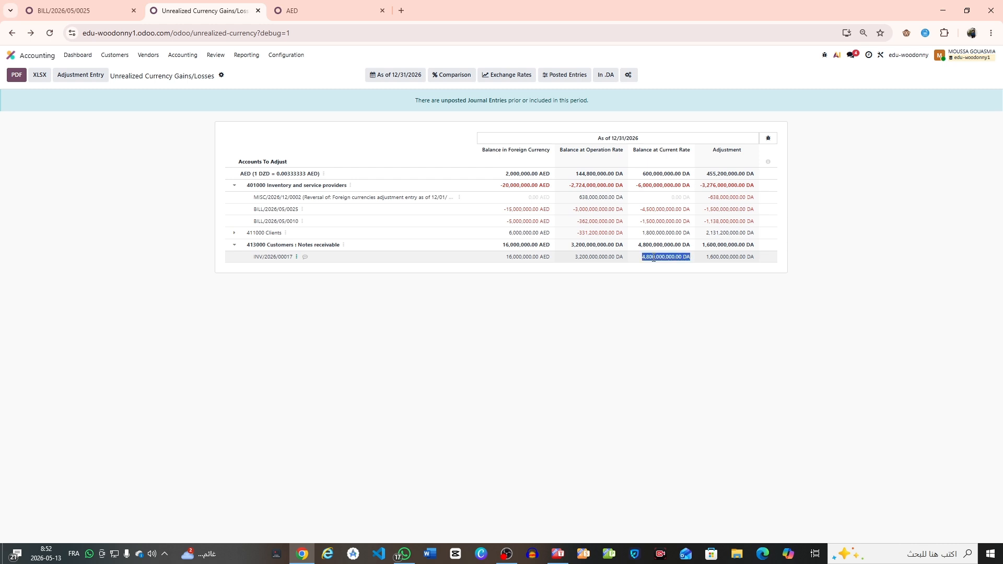
{"action": "double_click", "coordinate": [646, 212]}
{"action": "triple_click", "coordinate": [648, 221]}
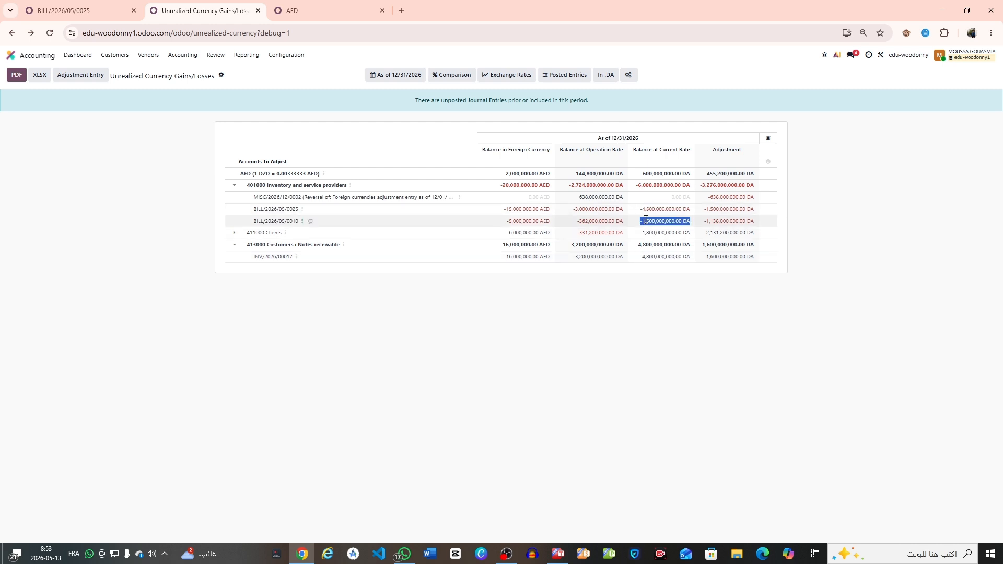
{"action": "triple_click", "coordinate": [646, 257]}
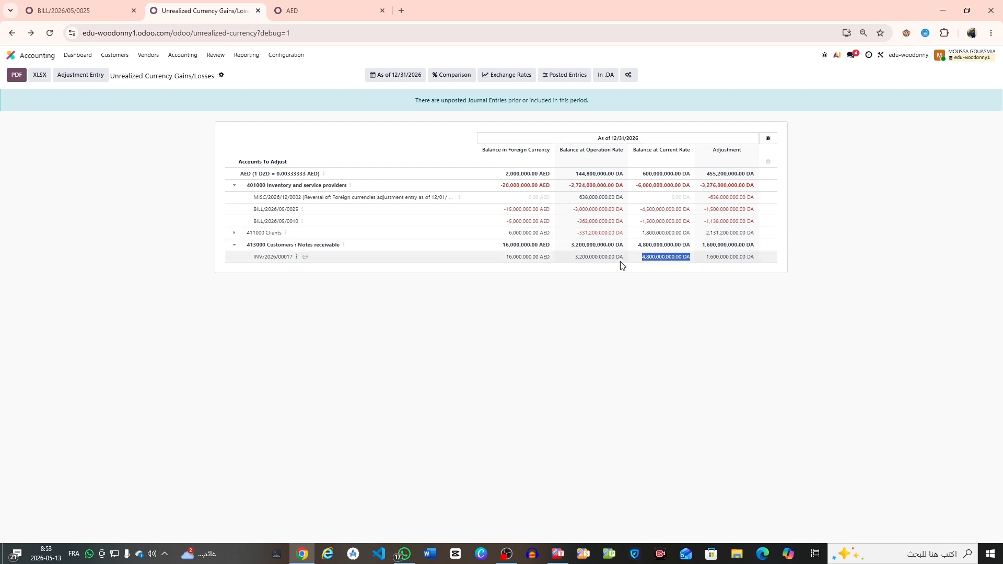
{"action": "key", "text": "ctrl+2"}
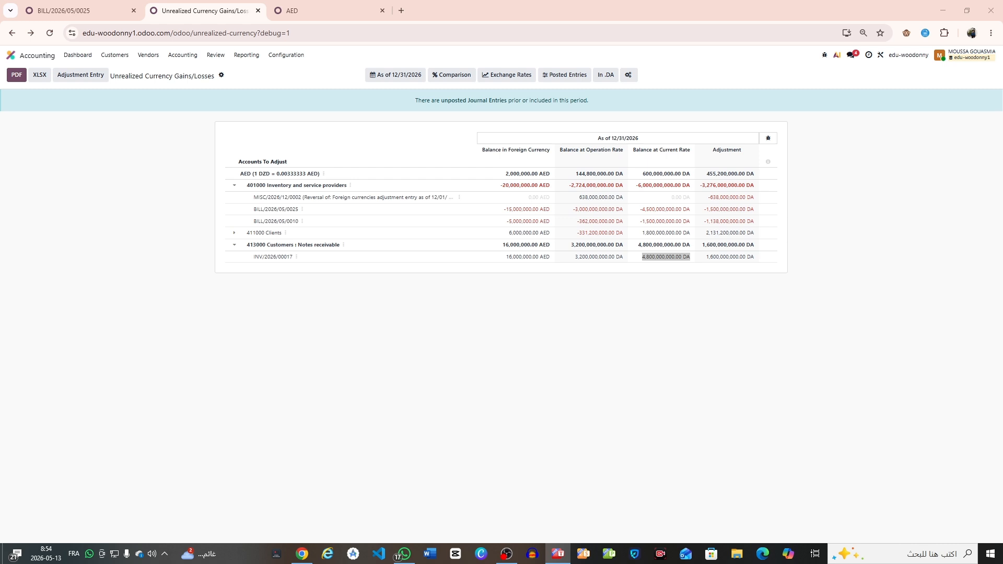
- Check INV/2026/00017's balance at current rate against its balance at operation rate in the report as of 12/31/2026
{"action": "left_click", "coordinate": [683, 255]}
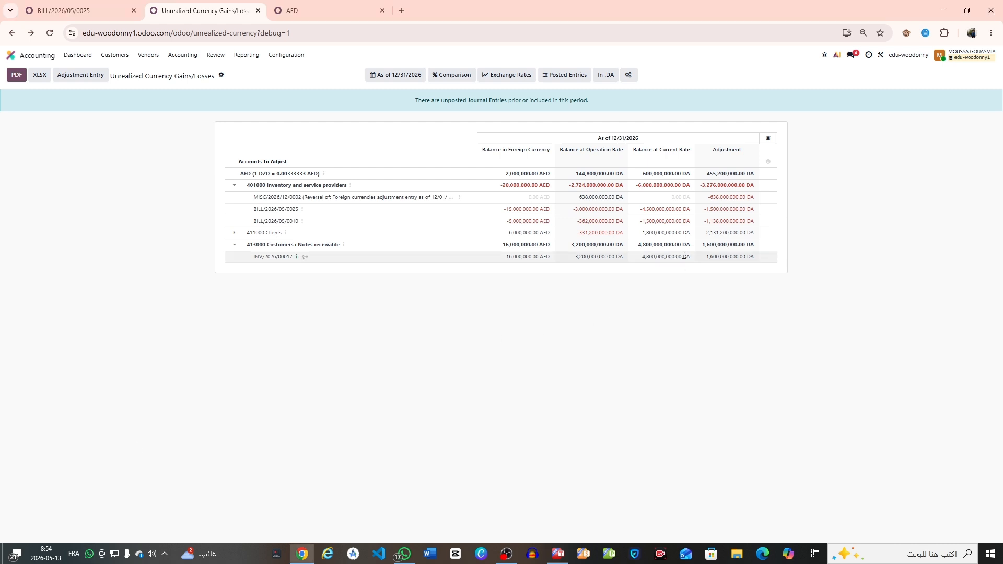
{"action": "triple_click", "coordinate": [683, 255]}
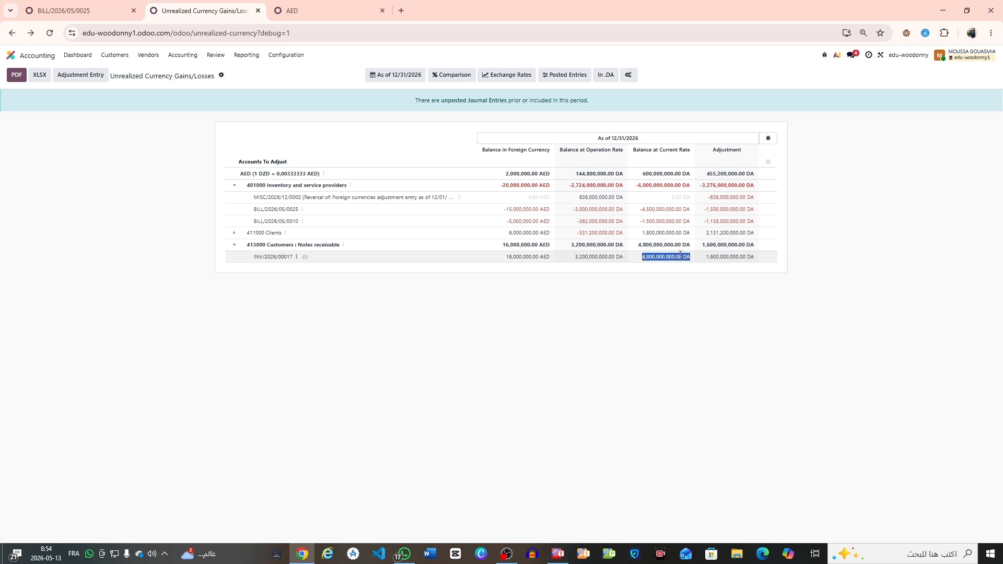
{"action": "double_click", "coordinate": [665, 257]}
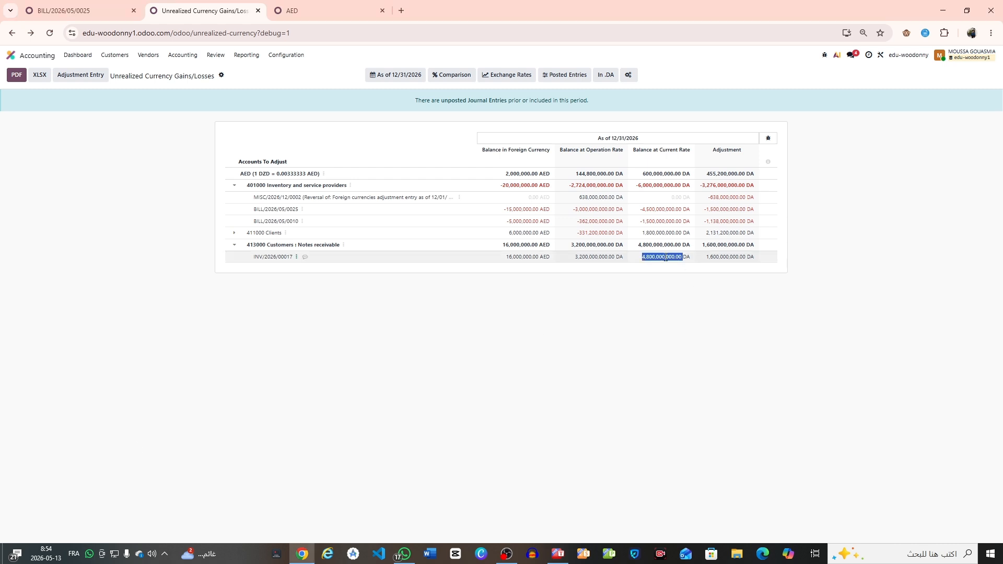
{"action": "triple_click", "coordinate": [598, 258]}
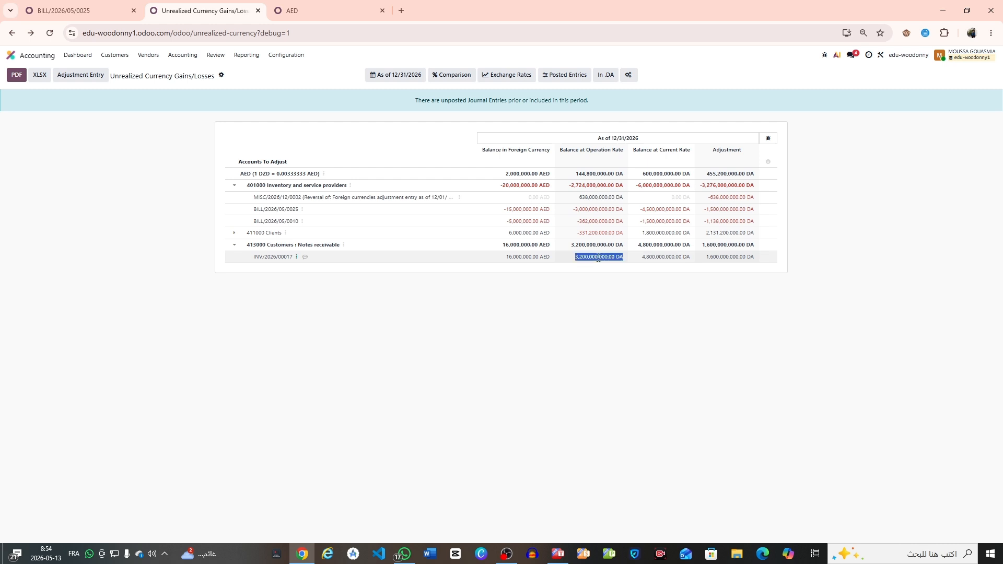
- Start an adjustment entry from the report and set its expense account to 666000 Losses on foreign exchange
{"action": "left_click", "coordinate": [76, 79]}
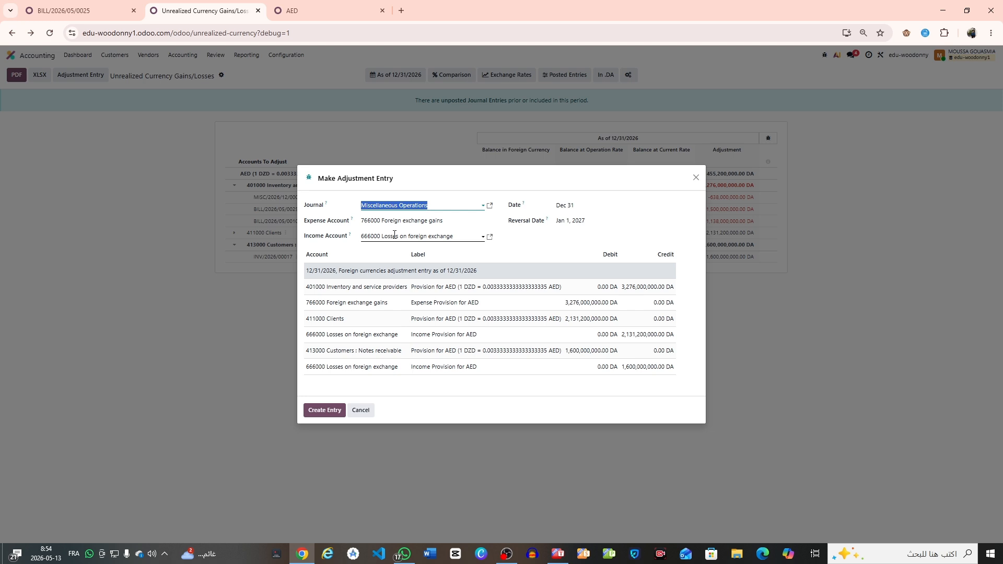
{"action": "left_click", "coordinate": [405, 238]}
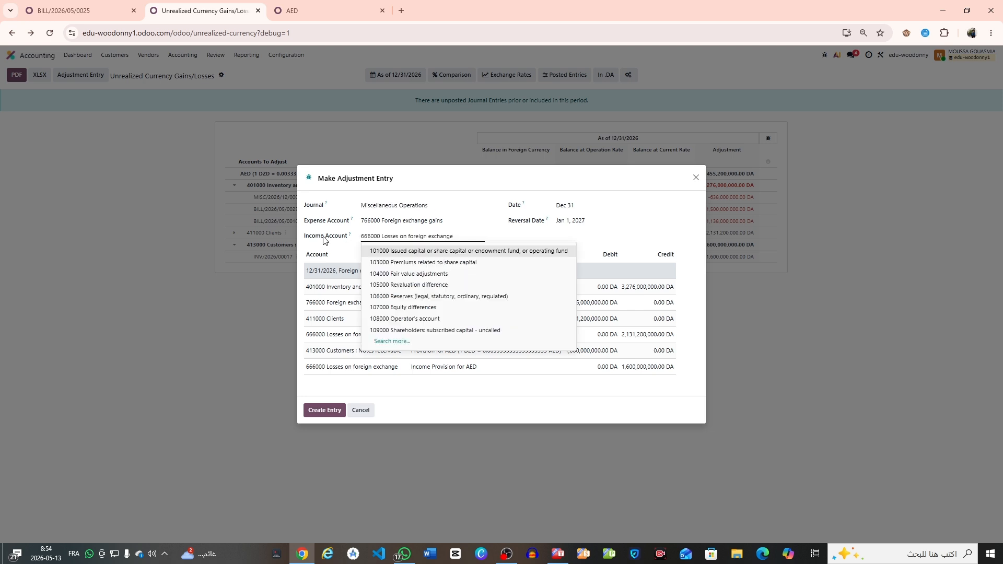
{"action": "left_click", "coordinate": [398, 224]}
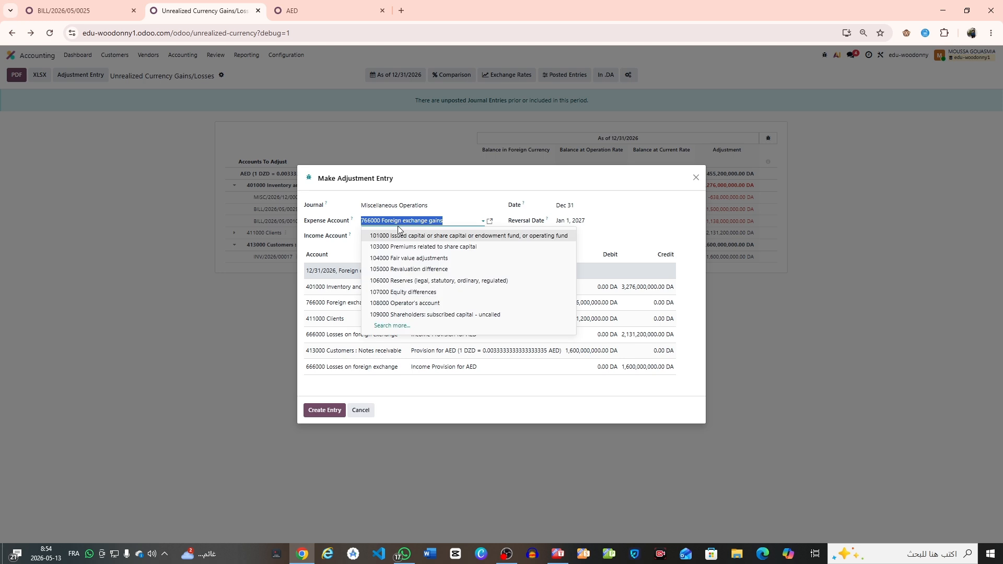
{"action": "type", "text": "333"}
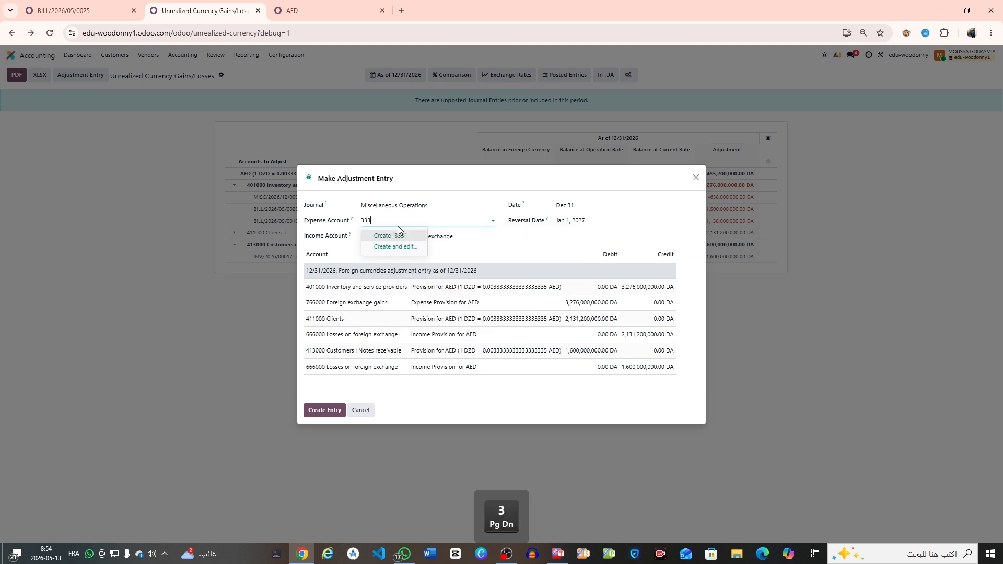
{"action": "key", "text": "BackSpace"}
{"action": "key", "text": "BackSpace"}
{"action": "key", "text": "BackSpace"}
{"action": "type", "text": "666"}
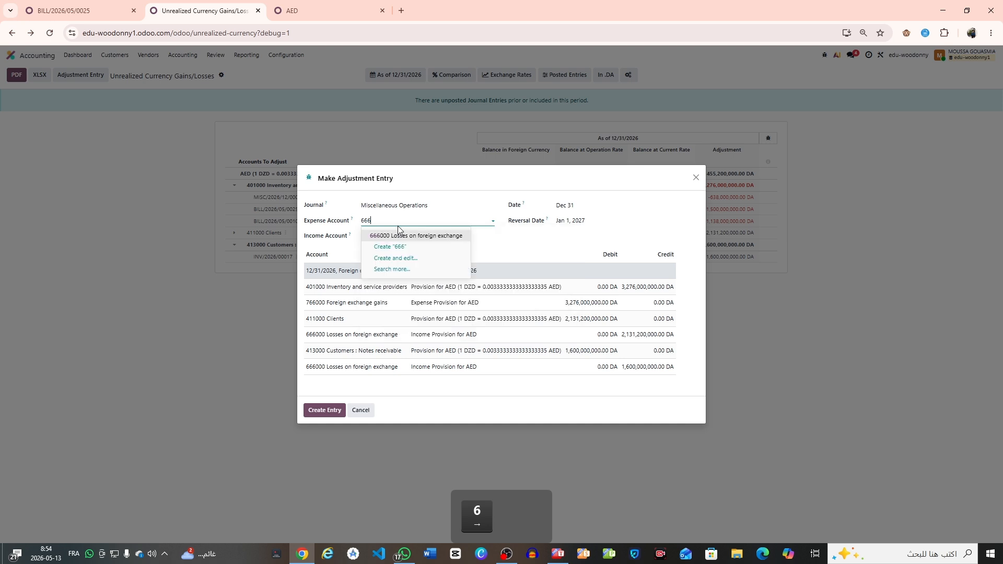
{"action": "left_click", "coordinate": [398, 233]}
- Set the adjustment entry's income account to 766000 Foreign exchange gains
{"action": "left_click", "coordinate": [398, 233]}
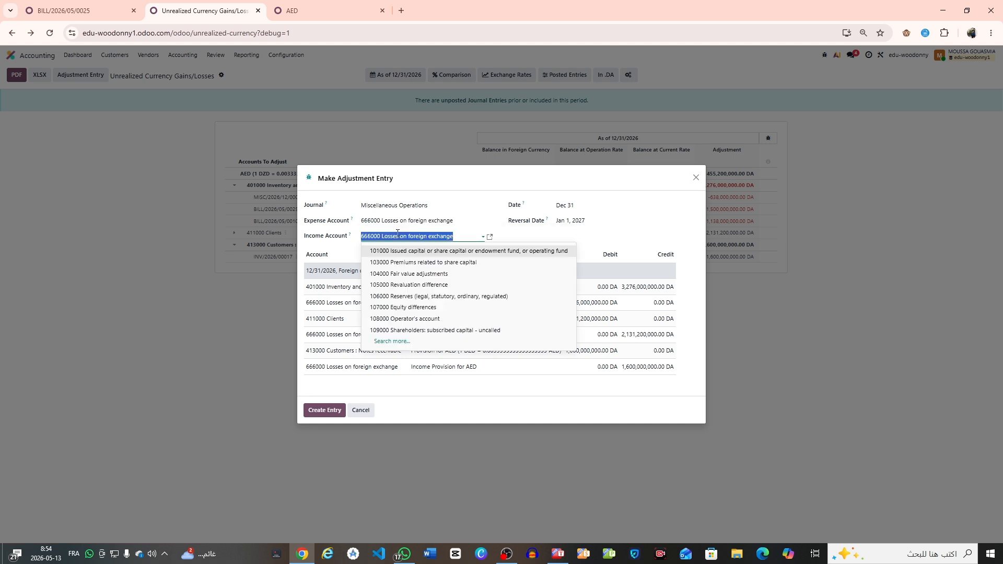
{"action": "type", "text": "7666"}
{"action": "left_click", "coordinate": [389, 251]}
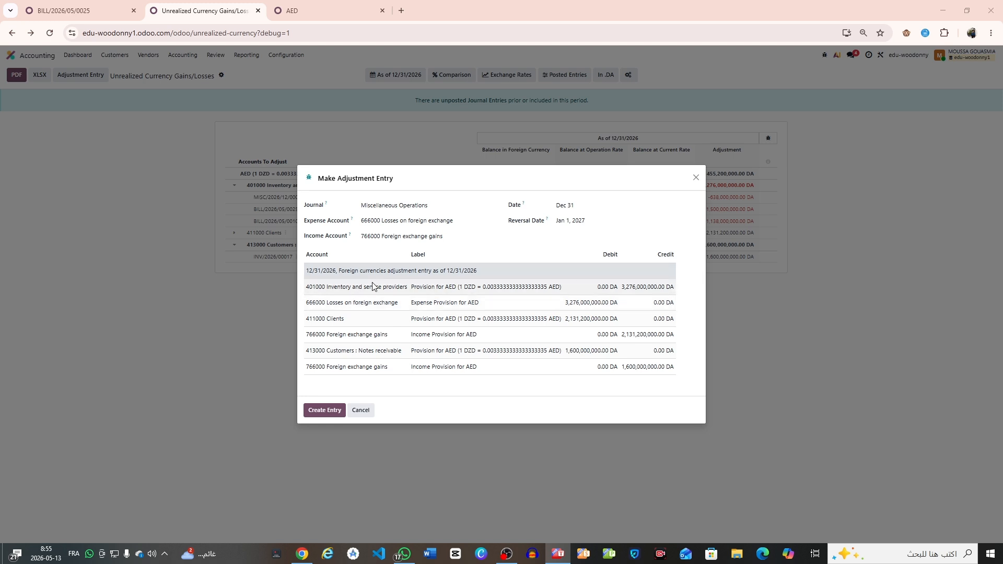
- Check the 411000 Clients and 413000 Notes receivable lines in the entry preview and create the adjustment entry
{"action": "triple_click", "coordinate": [348, 324]}
{"action": "triple_click", "coordinate": [351, 349]}
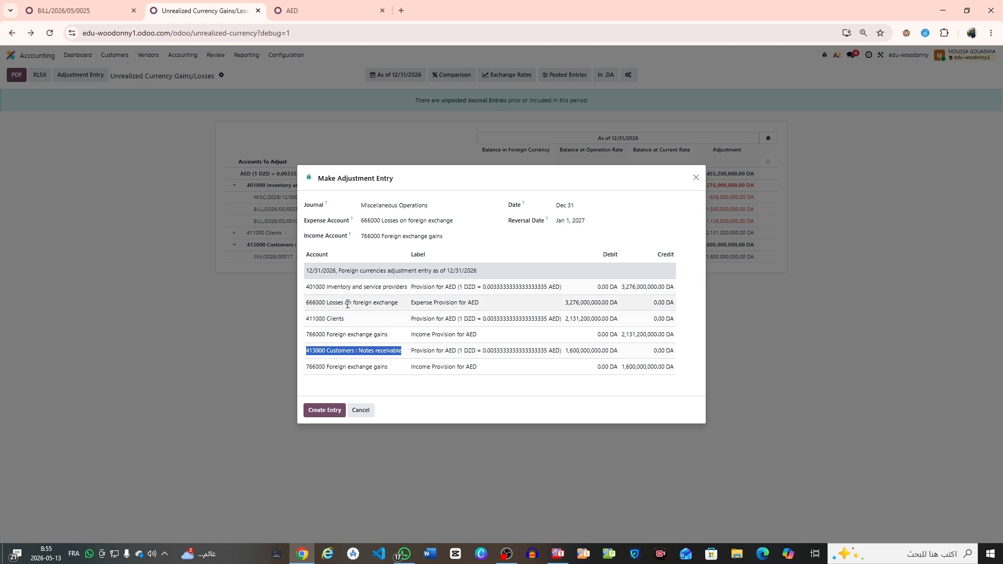
{"action": "left_click", "coordinate": [325, 410]}
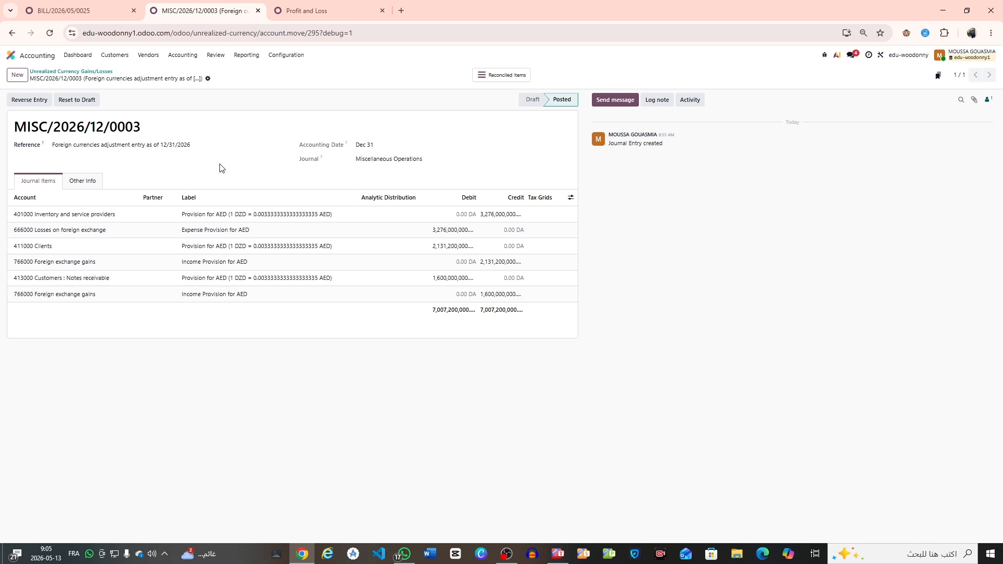
- Reverse the posted adjustment entry in the Miscellaneous Operations journal with a reversal date of January 1, 2027
{"action": "left_click", "coordinate": [30, 100]}
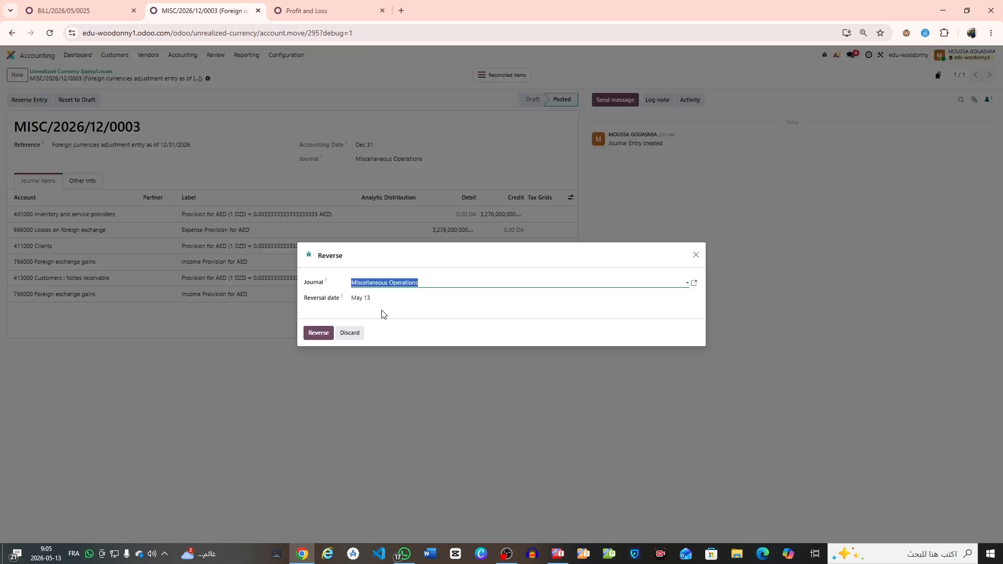
{"action": "left_click", "coordinate": [485, 318]}
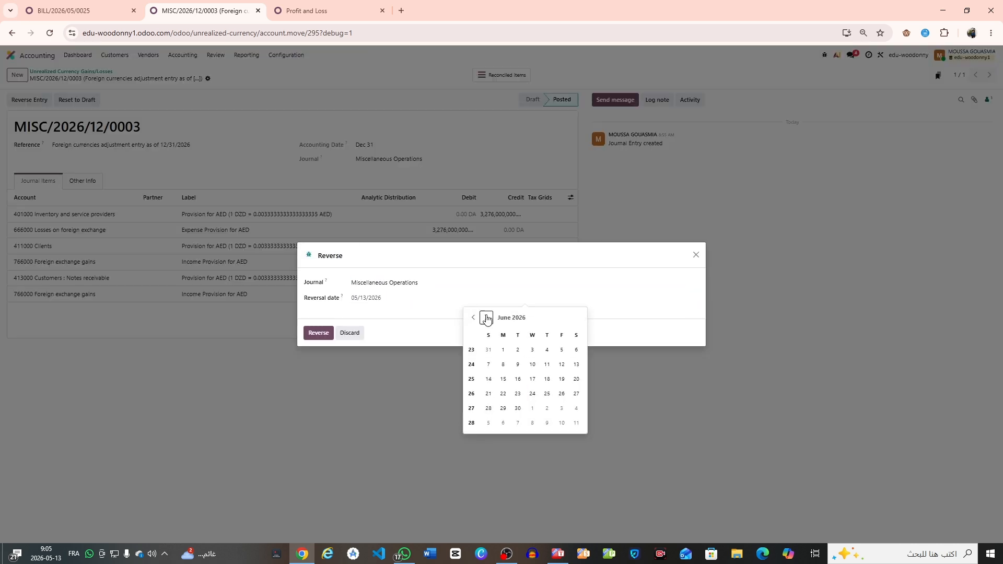
{"action": "left_click", "coordinate": [486, 318]}
{"action": "left_click", "coordinate": [486, 318]}
{"action": "left_click", "coordinate": [485, 318]}
{"action": "left_click", "coordinate": [486, 318]}
{"action": "left_click", "coordinate": [485, 318]}
{"action": "left_click", "coordinate": [486, 318]}
{"action": "left_click", "coordinate": [485, 317]}
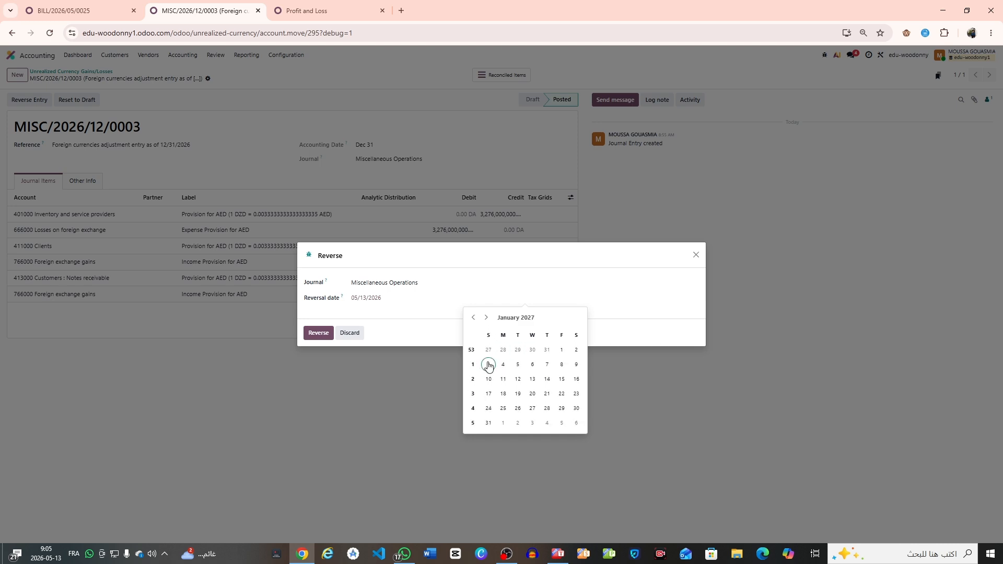
{"action": "left_click", "coordinate": [561, 350]}
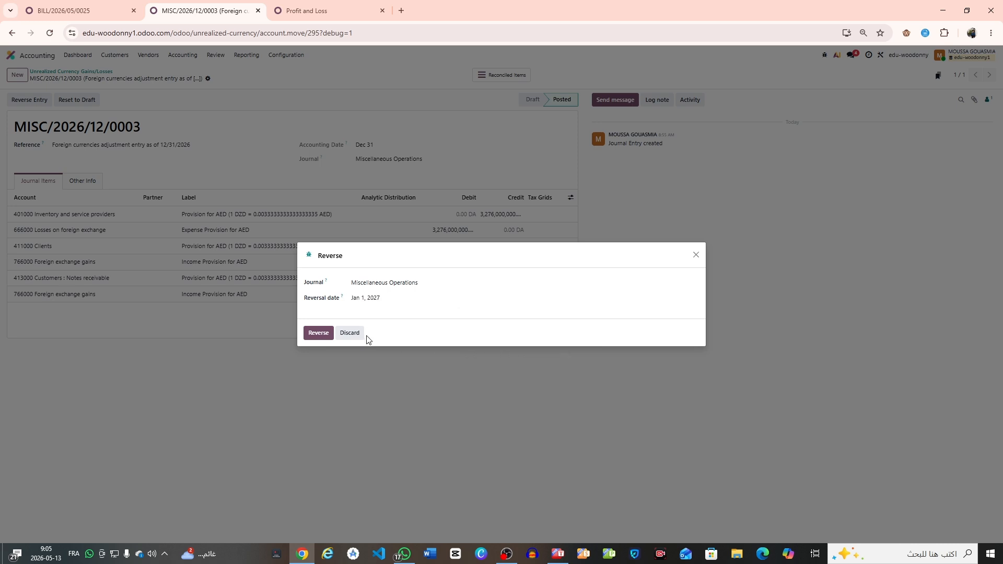
{"action": "left_click", "coordinate": [309, 334]}
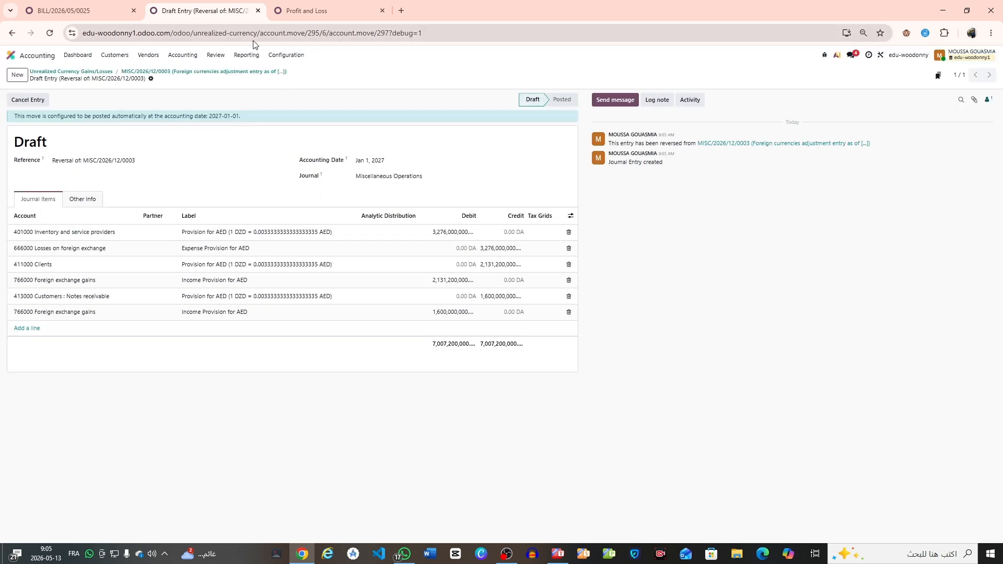
- Bring up the Profit and Loss report and set its period to the year 2026
{"action": "left_click", "coordinate": [246, 55]}
{"action": "left_click", "coordinate": [308, 10]}
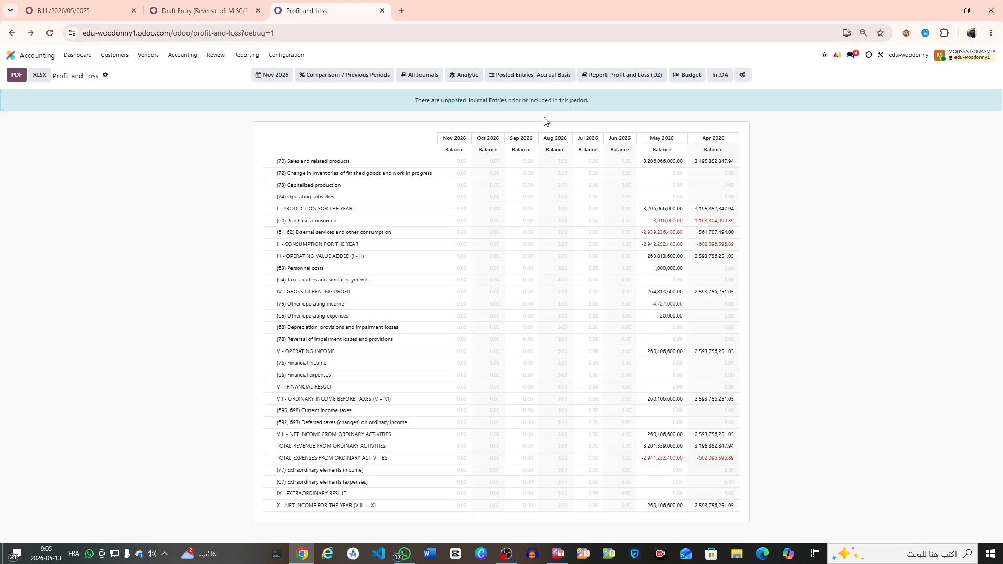
{"action": "left_click", "coordinate": [272, 76]}
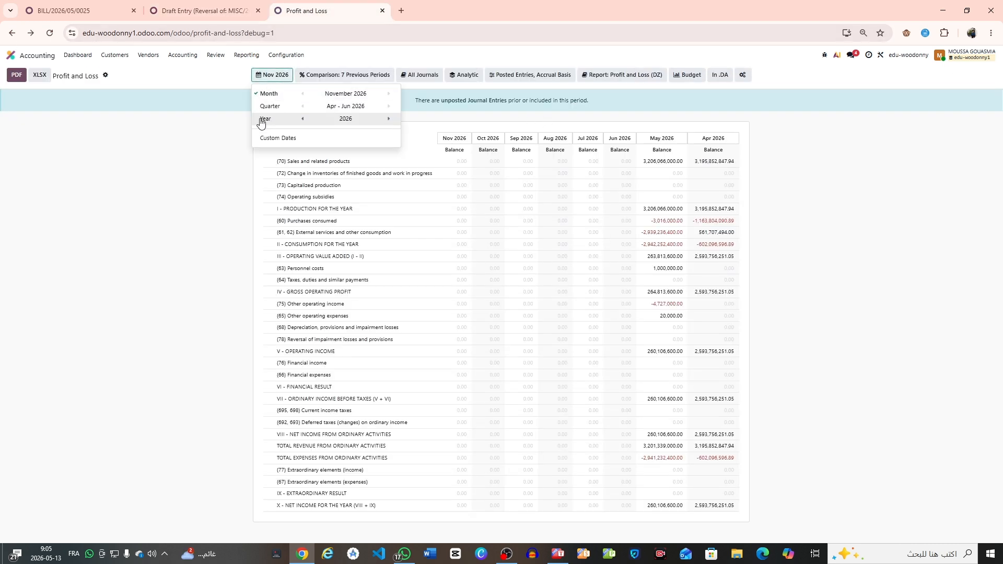
{"action": "left_click", "coordinate": [348, 119]}
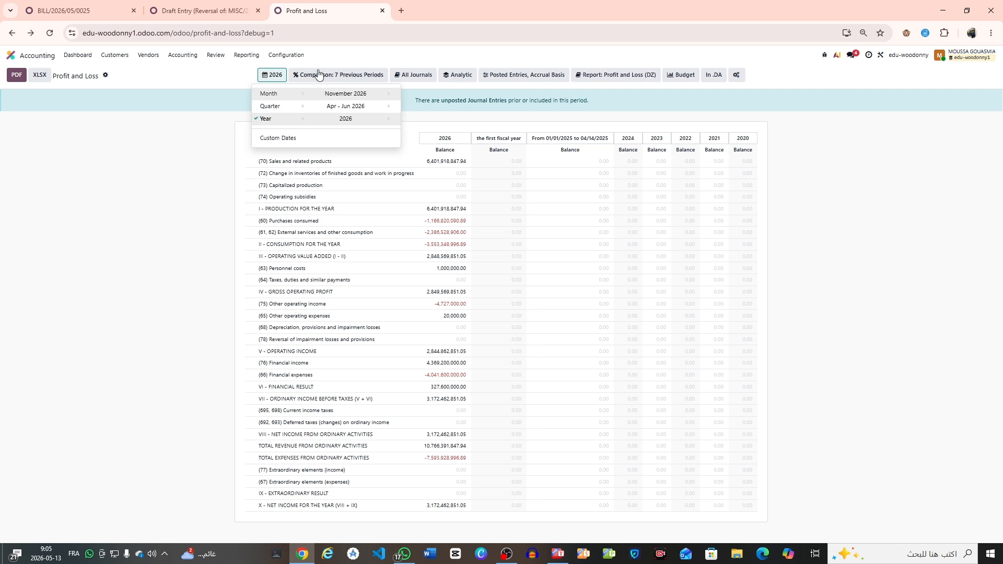
- Compare the 2026 Profit and Loss with a custom period from 01/01/2027 to 01/01/2027
{"action": "left_click", "coordinate": [318, 75]}
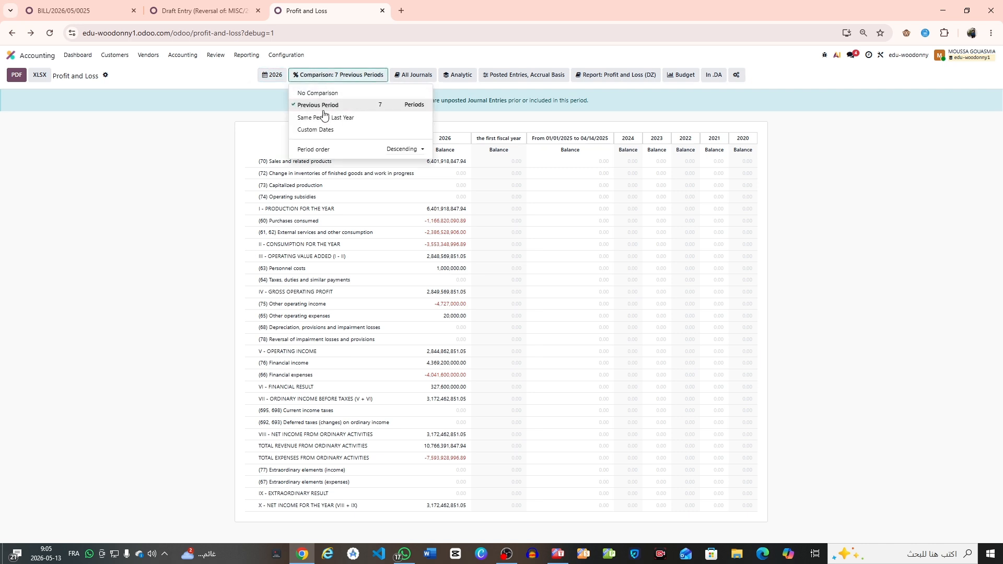
{"action": "left_click", "coordinate": [328, 129]}
{"action": "left_click", "coordinate": [350, 131]}
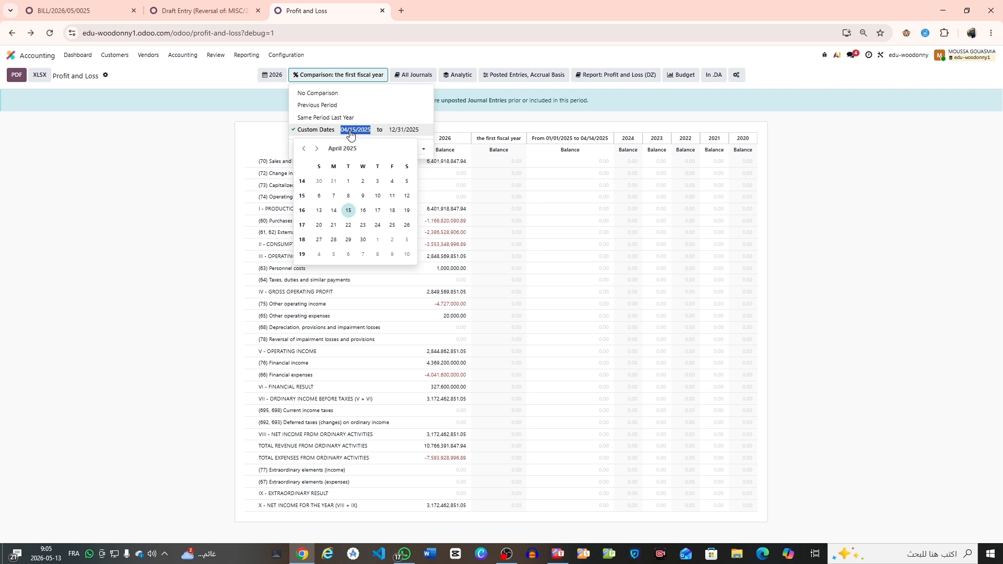
{"action": "type", "text": "01012027"}
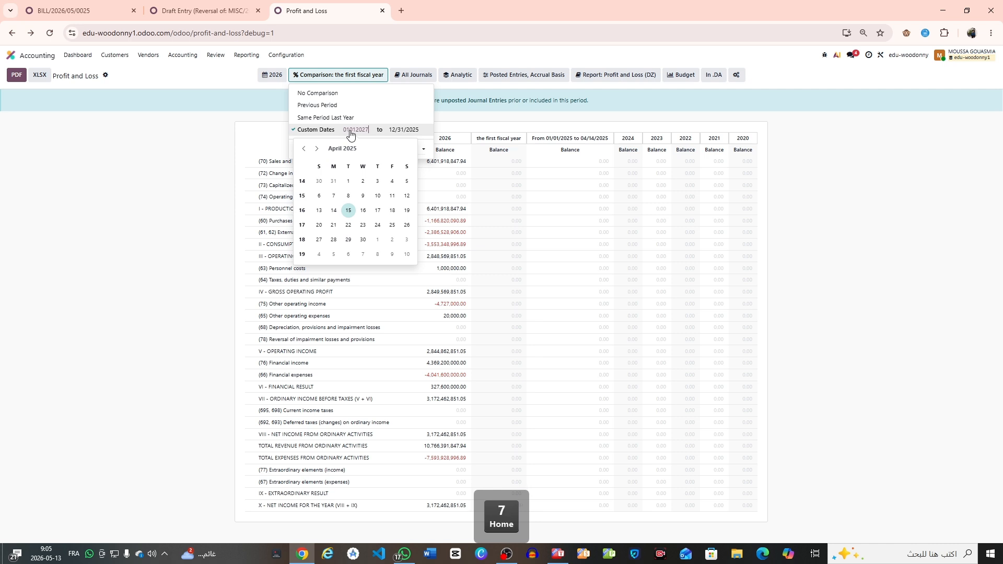
{"action": "left_click", "coordinate": [406, 131]}
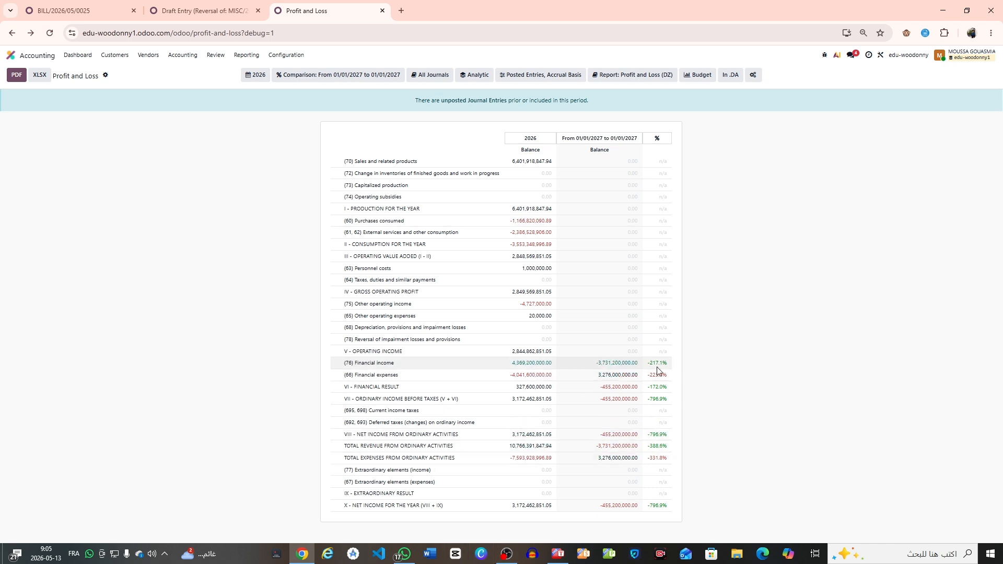
- Examine the financial income and expense rows for both periods, including the journal items behind the 01/01/2027 financial income
{"action": "left_click_drag", "start_coordinate": [664, 362], "coordinate": [754, 429]}
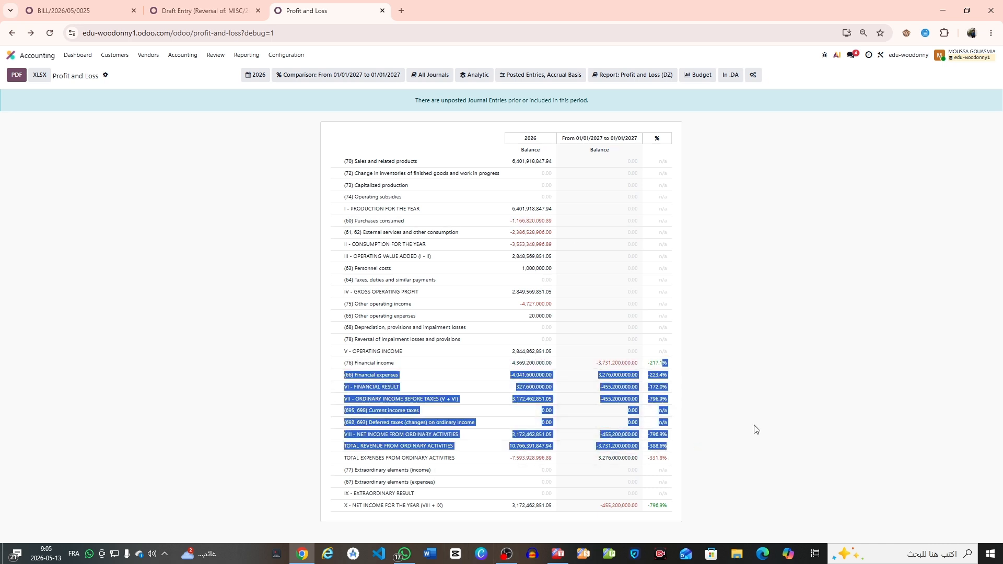
{"action": "left_click", "coordinate": [754, 429]}
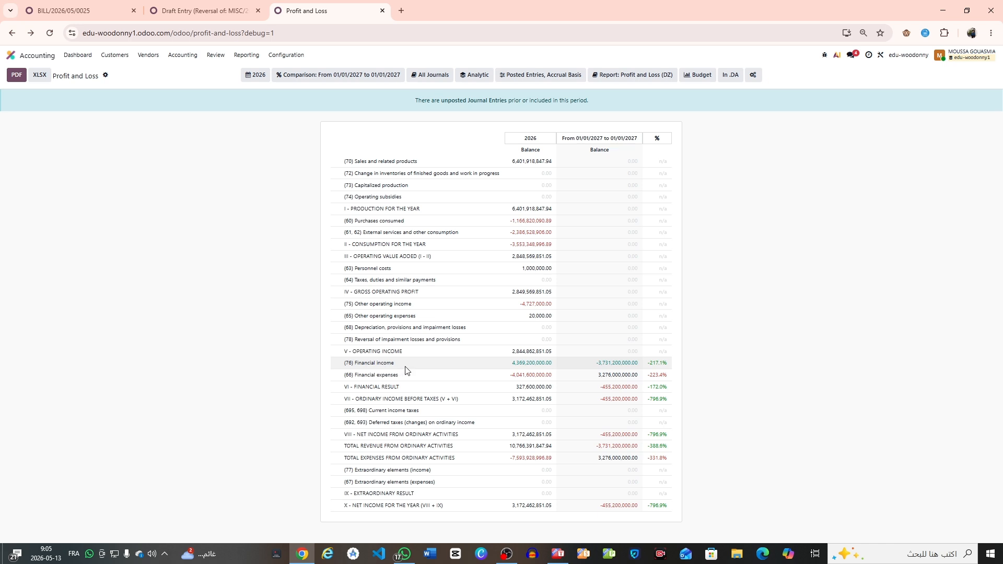
{"action": "left_click", "coordinate": [606, 363]}
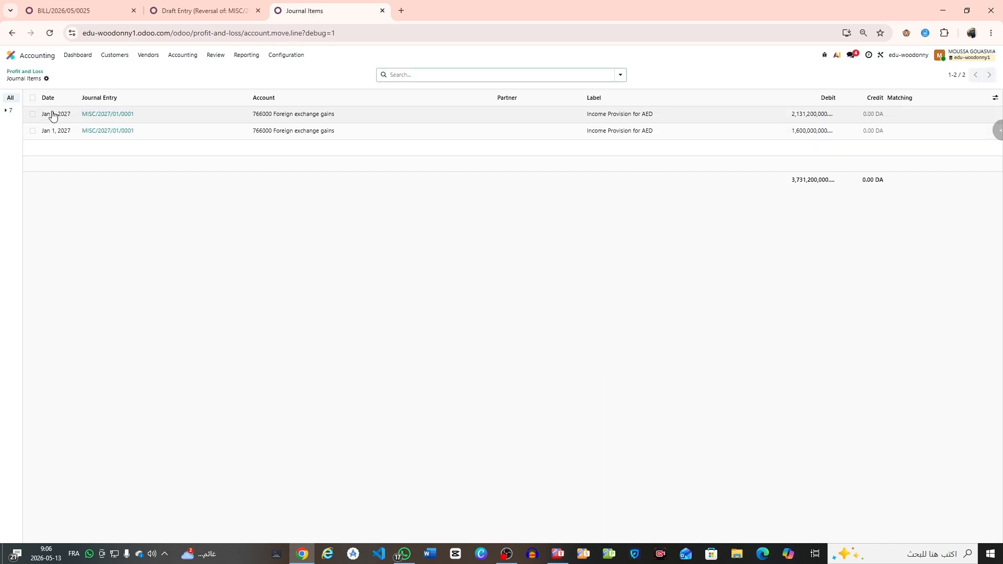
{"action": "left_click", "coordinate": [12, 32]}
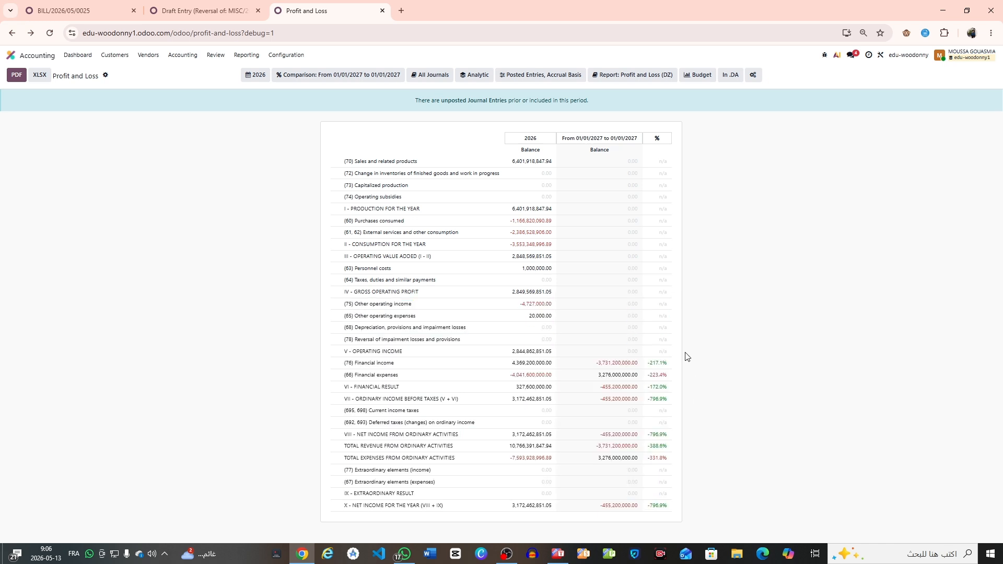
{"action": "left_click_drag", "start_coordinate": [686, 353], "coordinate": [701, 473]}
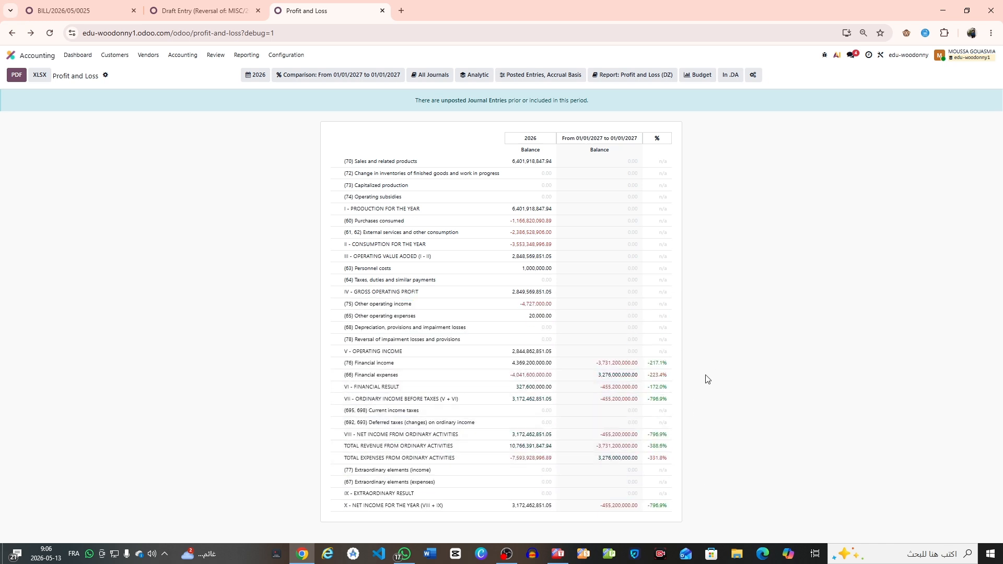